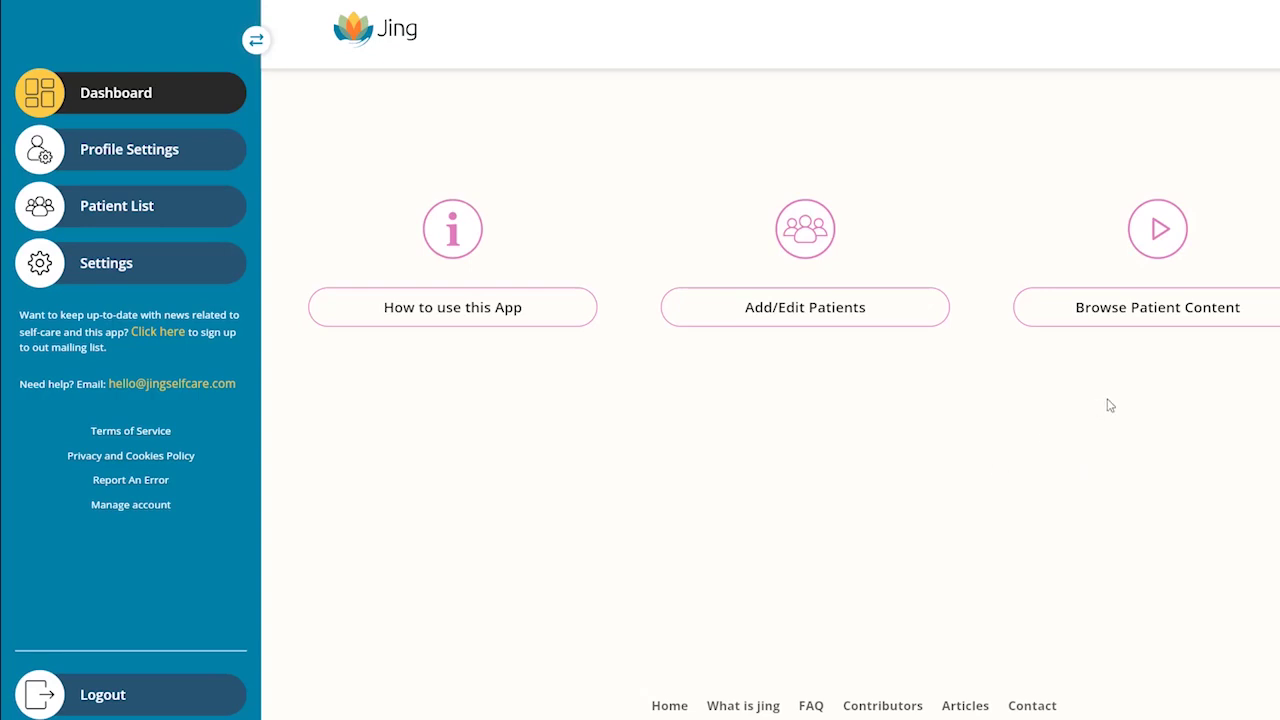
Step: In Patient Content, expand Acupressure & Moxa then Moxa, and review the Moxa self-treatment video page
{"action": "left_click", "coordinate": [1166, 316]}
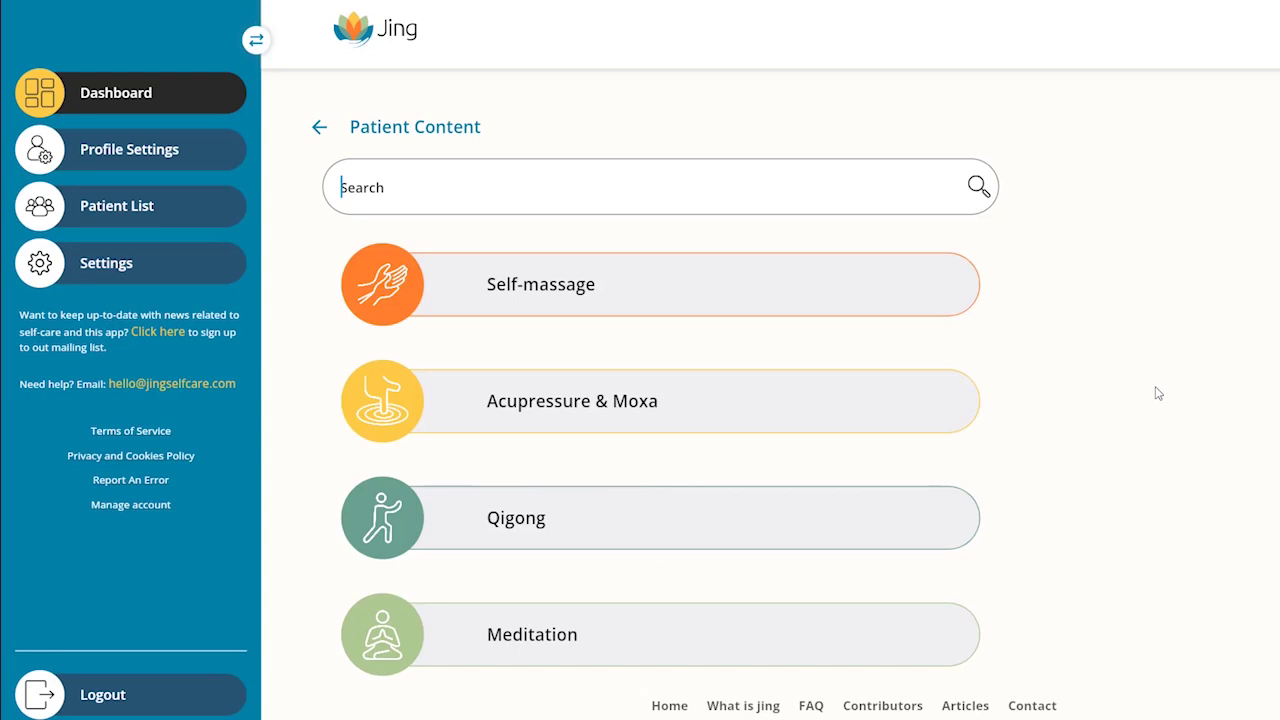
{"action": "left_click", "coordinate": [402, 401]}
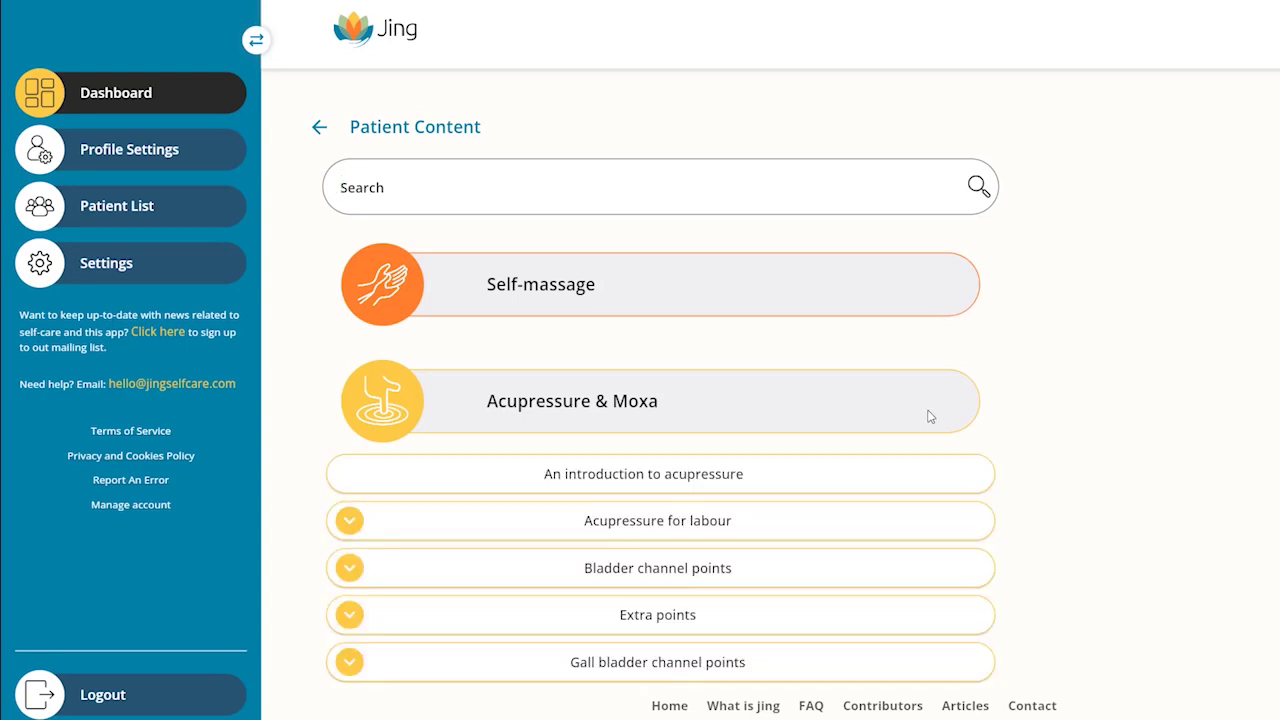
{"action": "scroll", "coordinate": [870, 437], "scroll_direction": "down", "scroll_amount": 2}
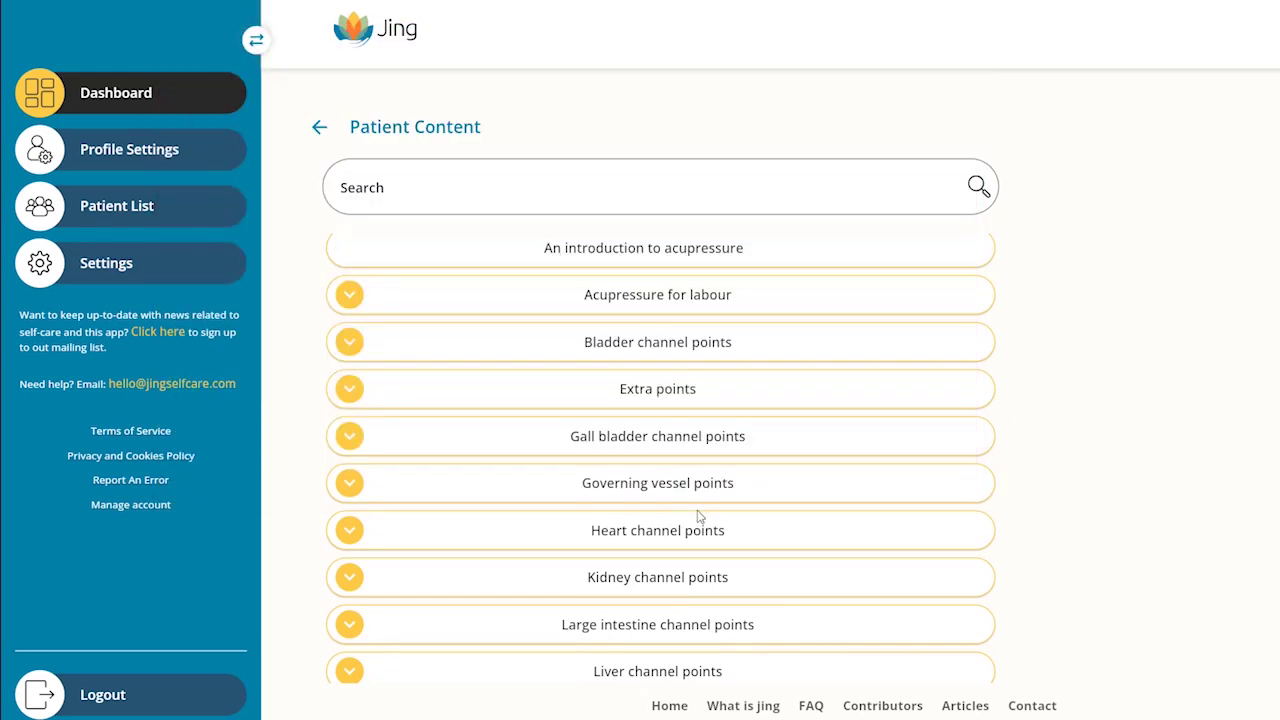
{"action": "scroll", "coordinate": [699, 516], "scroll_direction": "down", "scroll_amount": 3}
{"action": "left_click", "coordinate": [650, 471]}
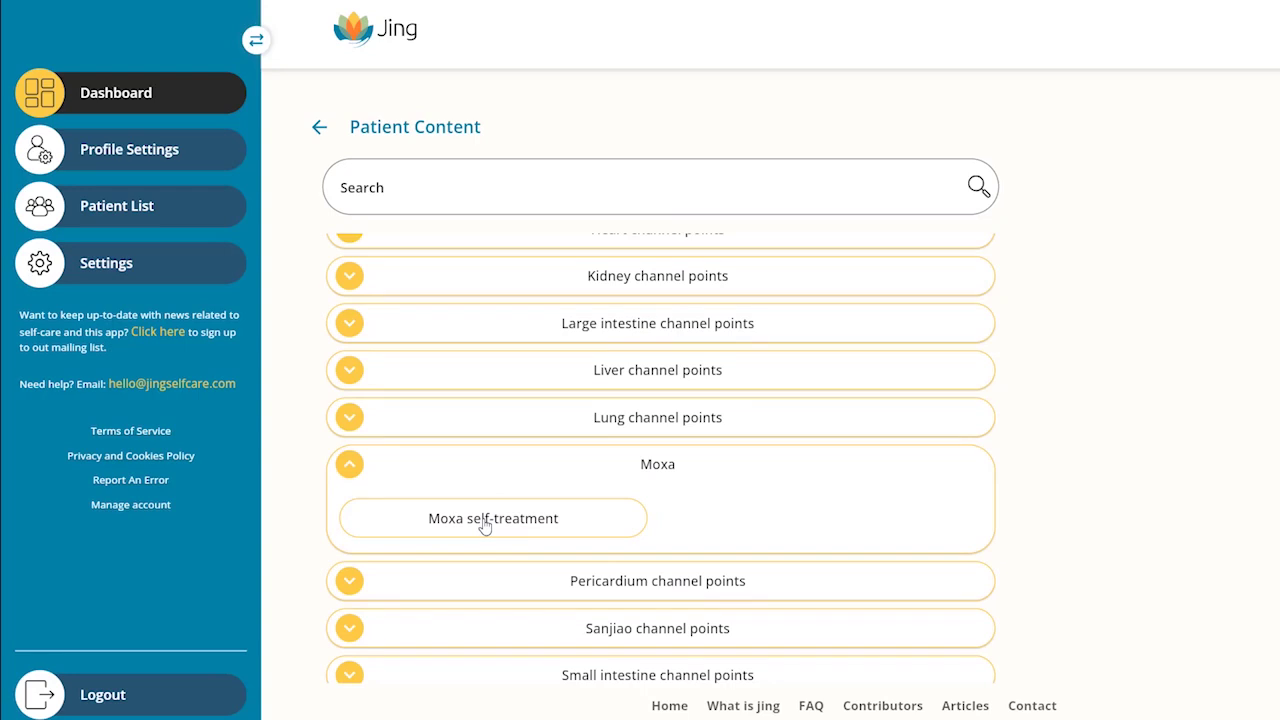
{"action": "left_click", "coordinate": [485, 520]}
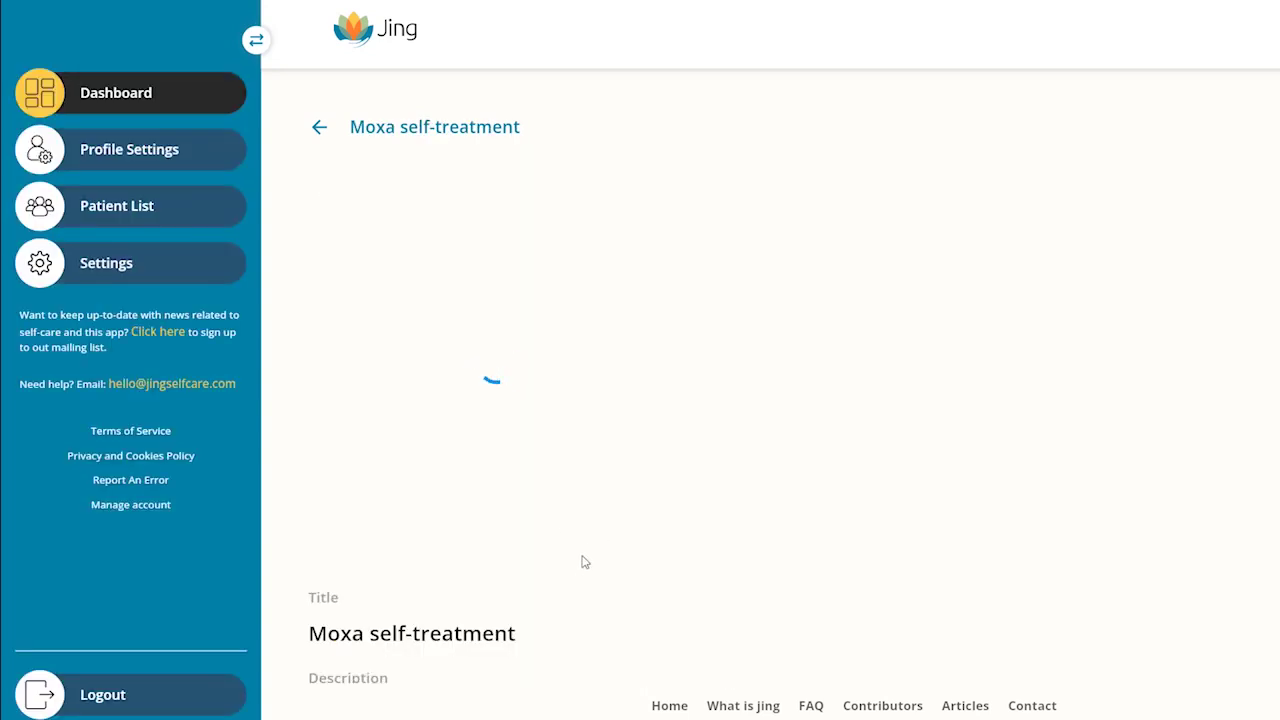
{"action": "scroll", "coordinate": [587, 600], "scroll_direction": "down", "scroll_amount": 2}
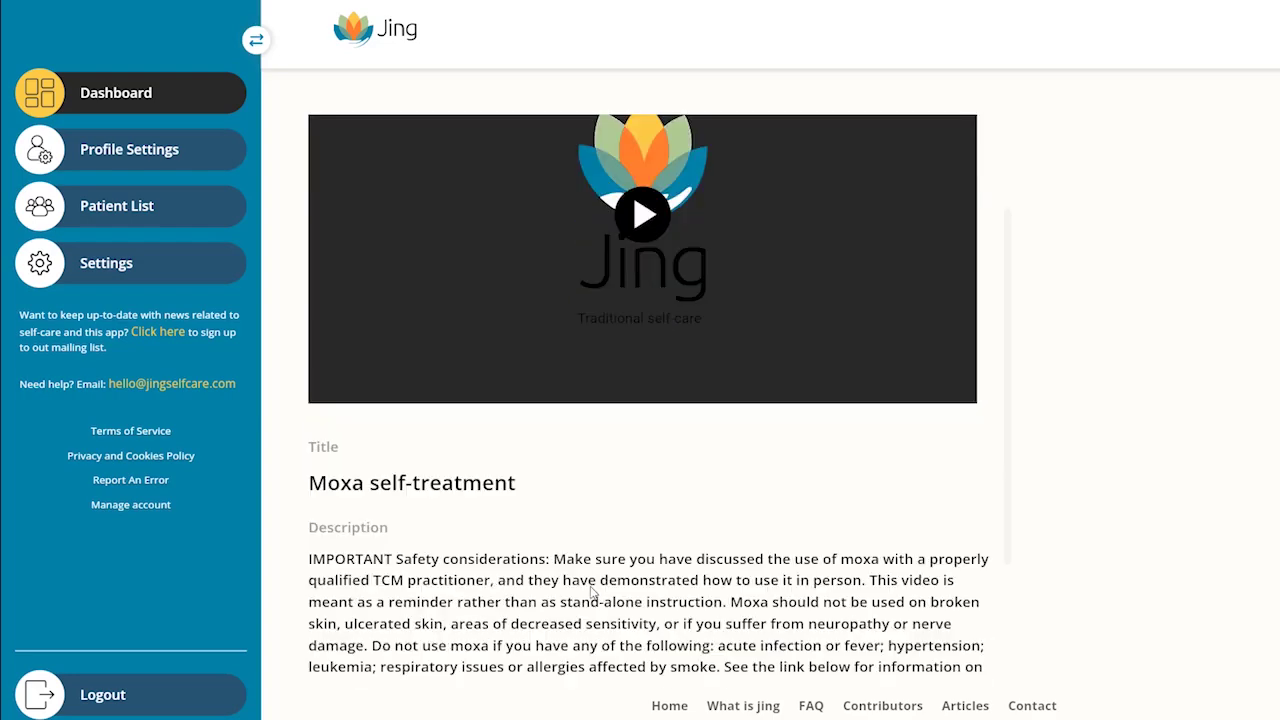
{"action": "scroll", "coordinate": [592, 592], "scroll_direction": "down", "scroll_amount": 2}
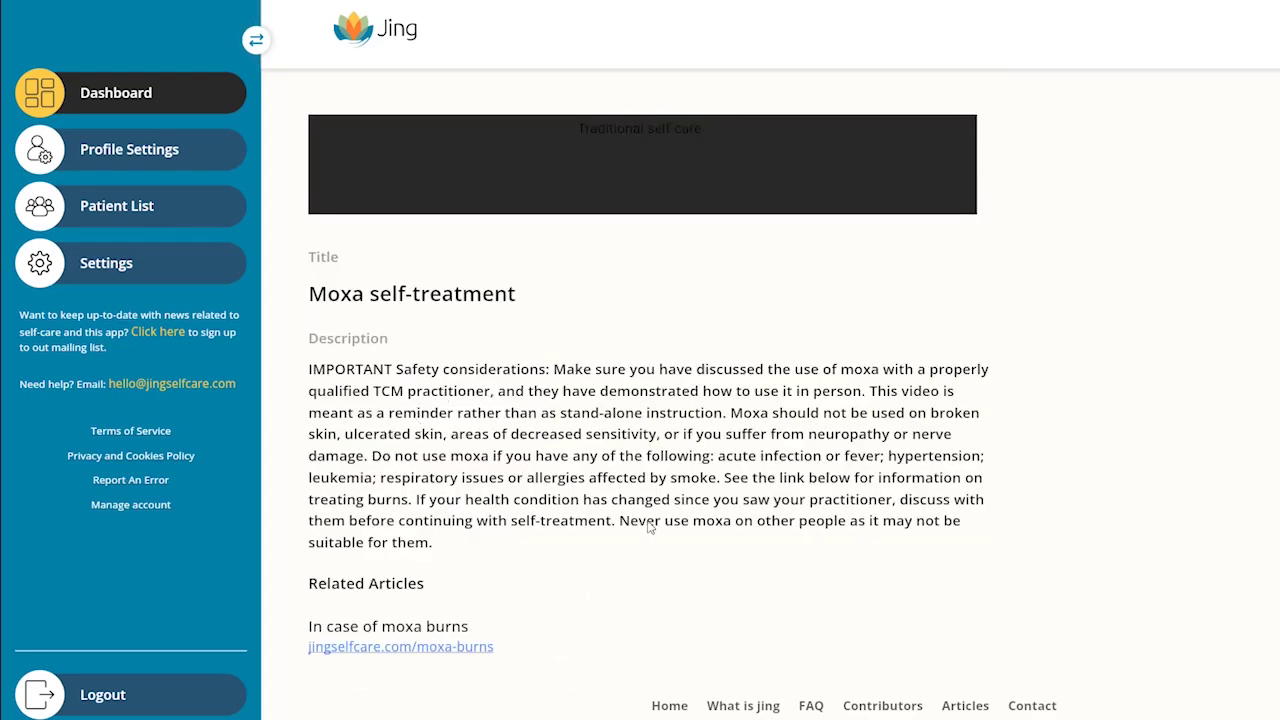
{"action": "scroll", "coordinate": [650, 527], "scroll_direction": "up", "scroll_amount": 3}
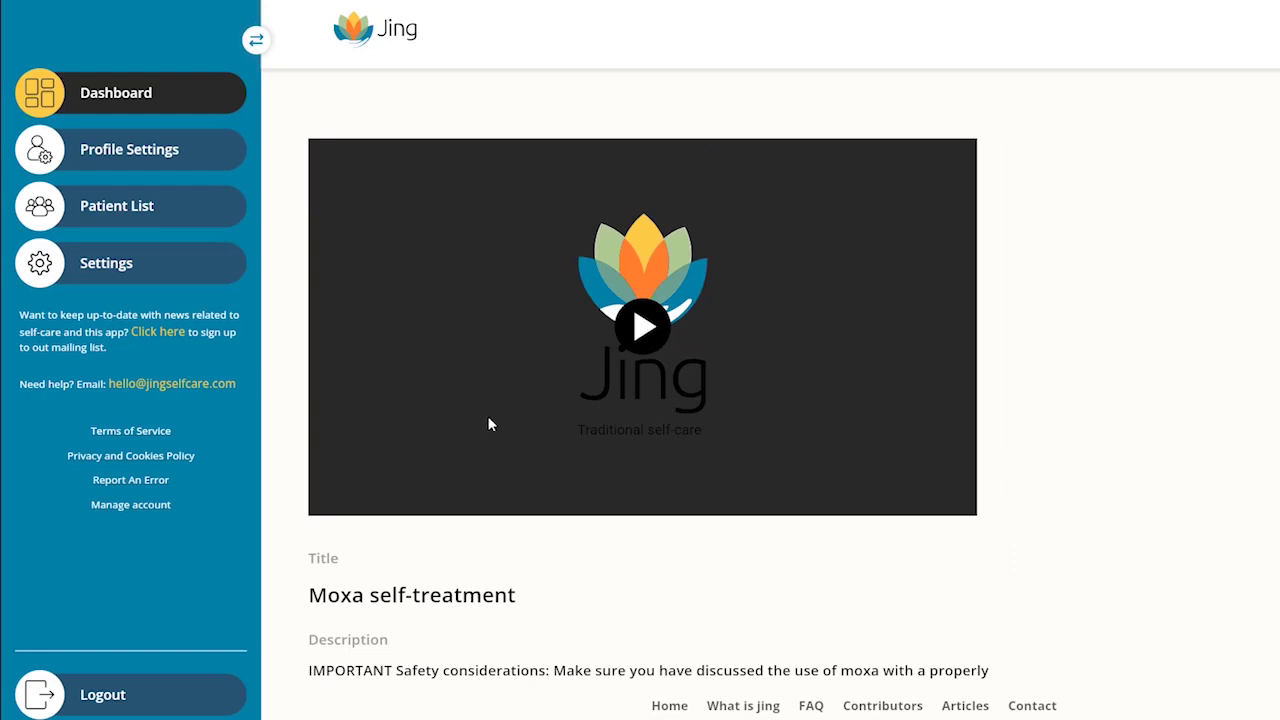
{"action": "scroll", "coordinate": [487, 415], "scroll_direction": "up", "scroll_amount": 1}
Step: Back on the content list, collapse Moxa and expand the Stomach channel points
{"action": "left_click", "coordinate": [320, 129]}
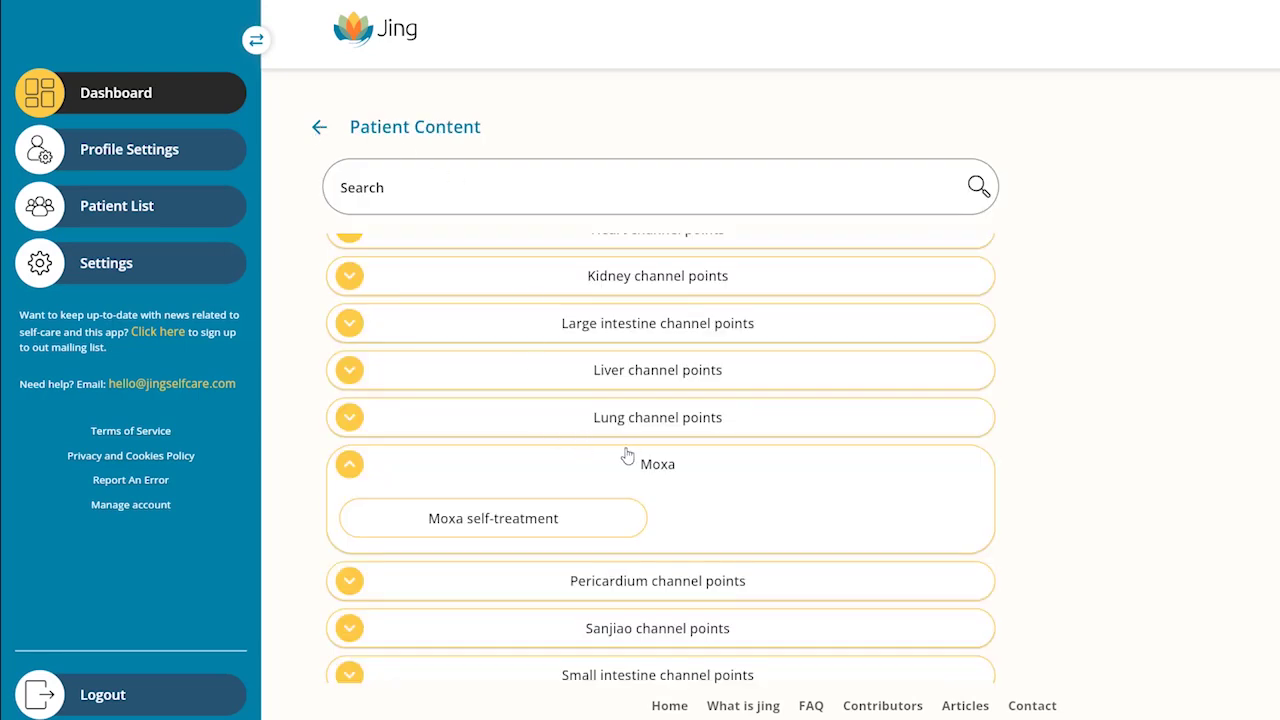
{"action": "left_click", "coordinate": [360, 467]}
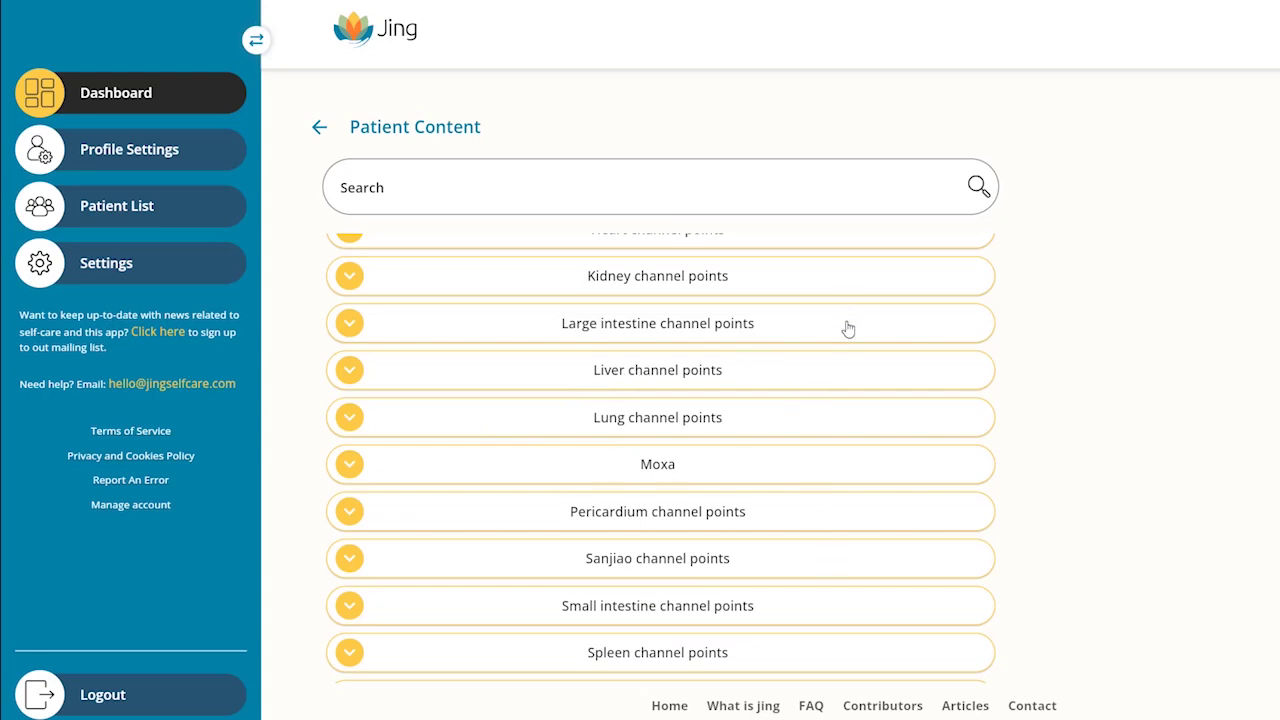
{"action": "scroll", "coordinate": [848, 328], "scroll_direction": "up", "scroll_amount": 3}
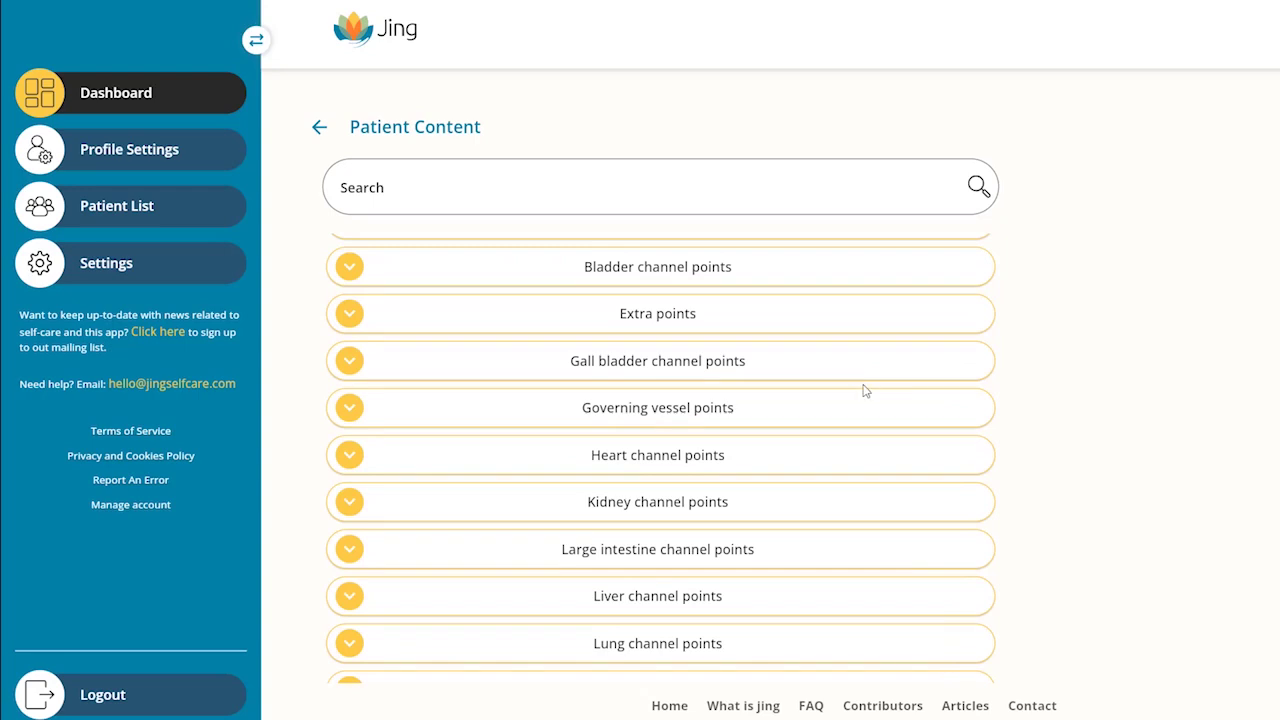
{"action": "scroll", "coordinate": [865, 391], "scroll_direction": "down", "scroll_amount": 3}
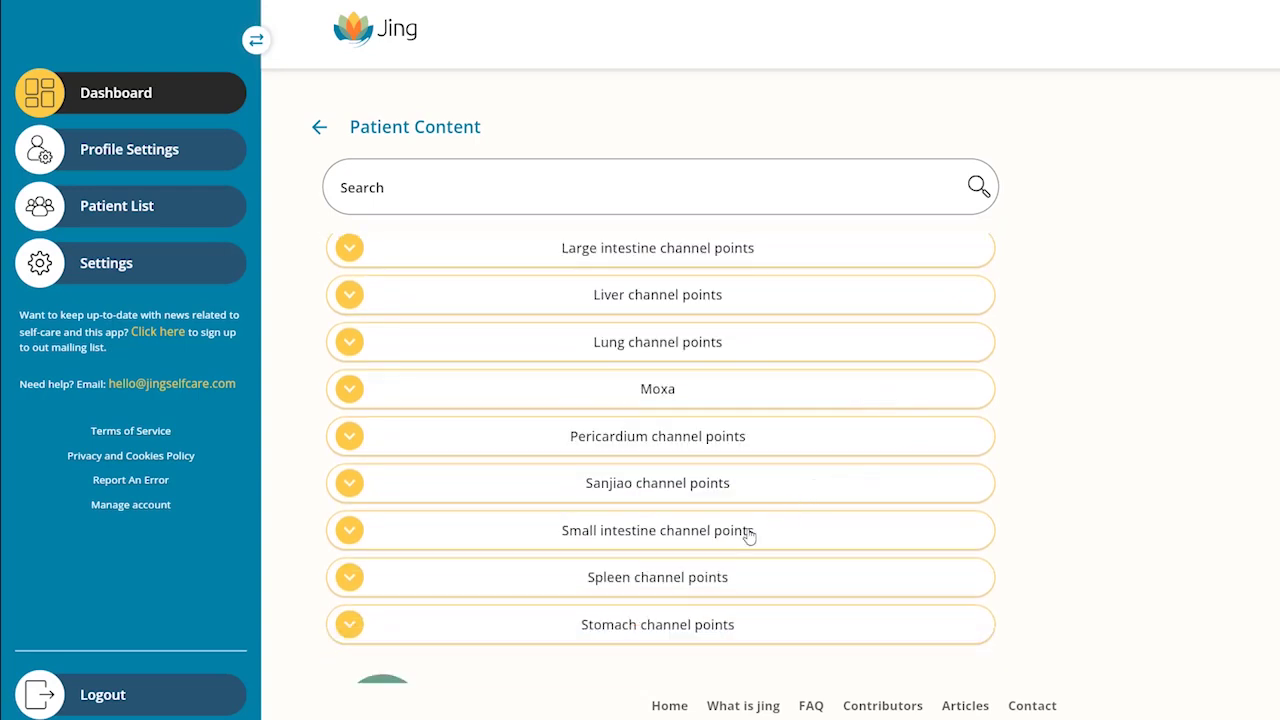
{"action": "left_click", "coordinate": [720, 628]}
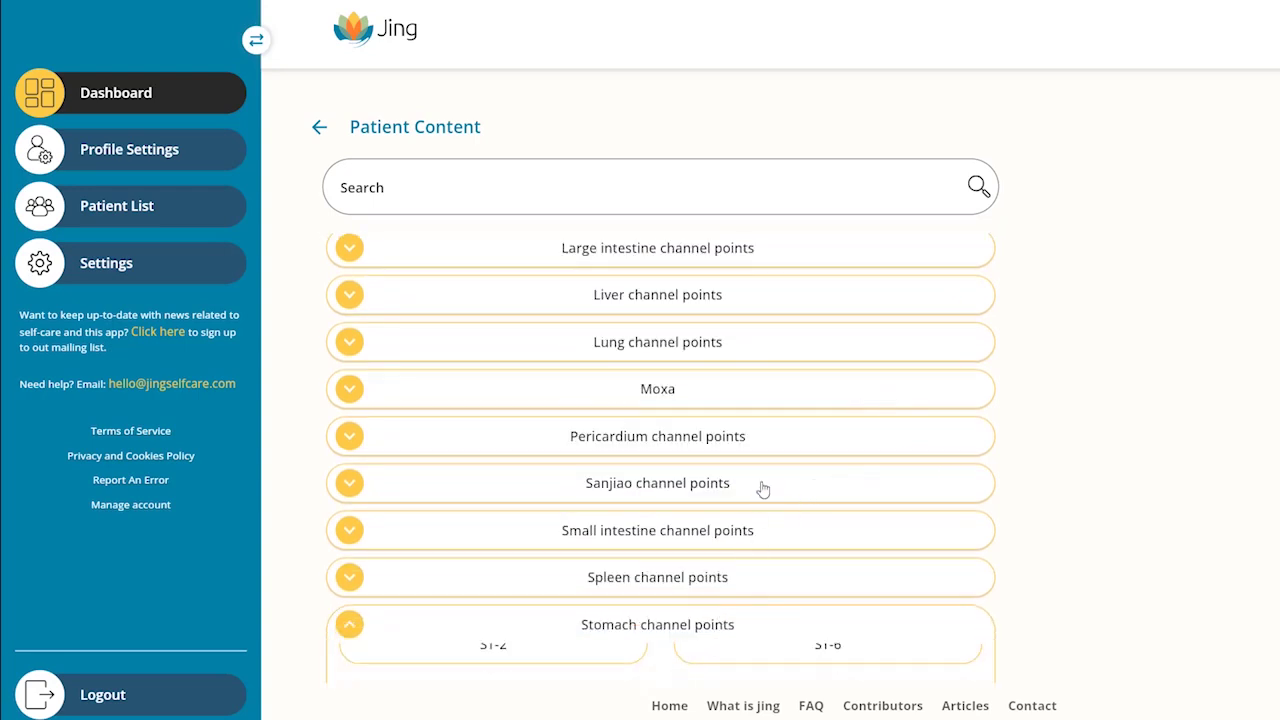
{"action": "scroll", "coordinate": [763, 485], "scroll_direction": "down", "scroll_amount": 3}
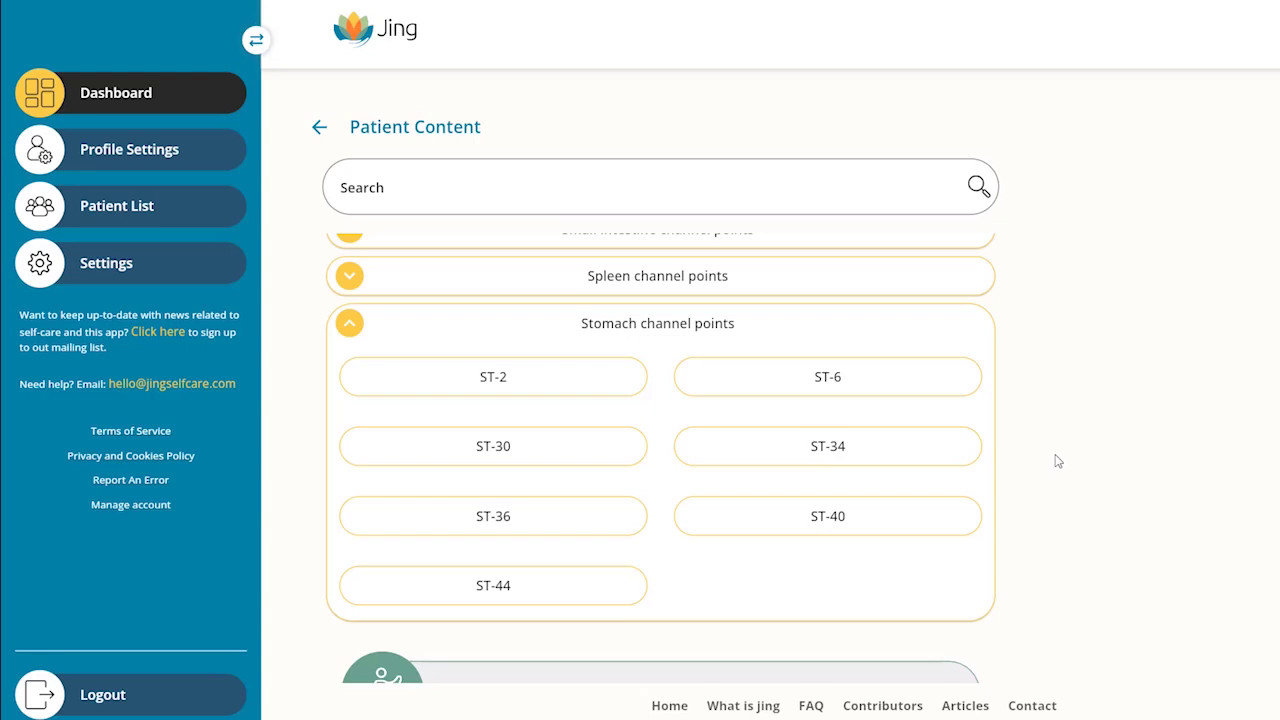
Step: Collapse Stomach channel points and expand Qigong, briefly checking the Qigong for the lungs videos
{"action": "left_click", "coordinate": [350, 324]}
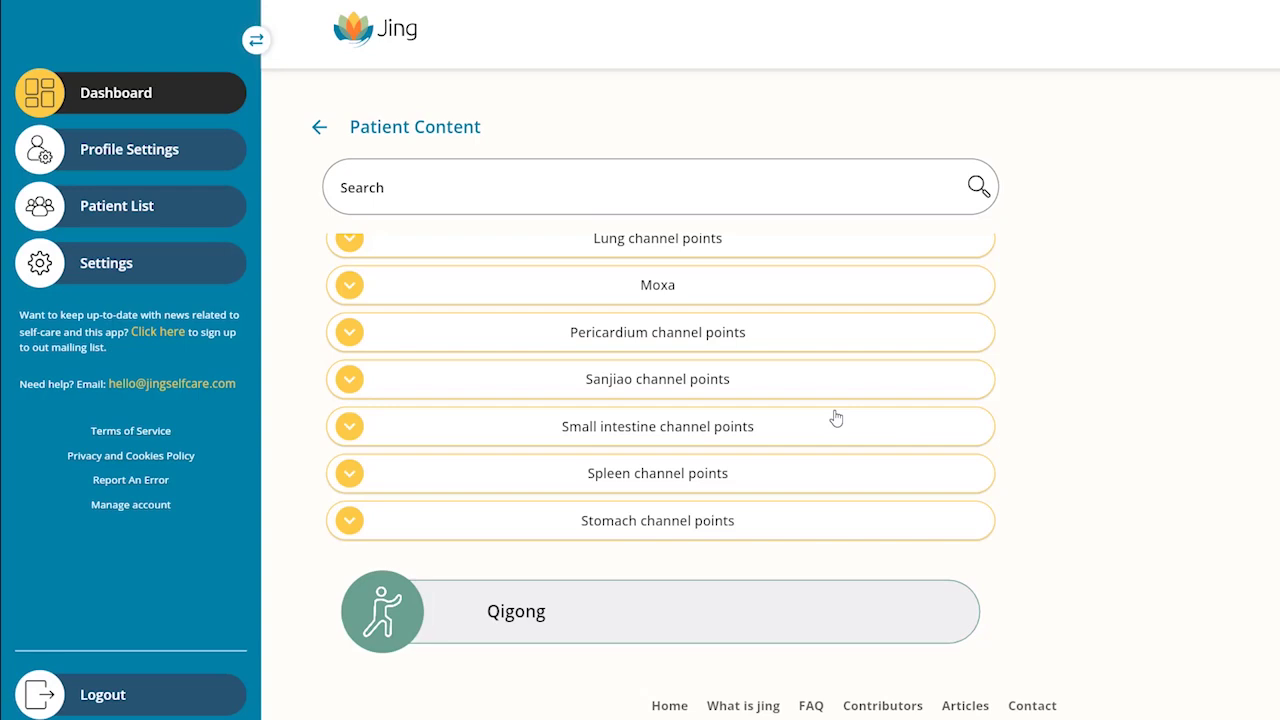
{"action": "scroll", "coordinate": [836, 418], "scroll_direction": "up", "scroll_amount": 2}
{"action": "scroll", "coordinate": [834, 414], "scroll_direction": "down", "scroll_amount": 4}
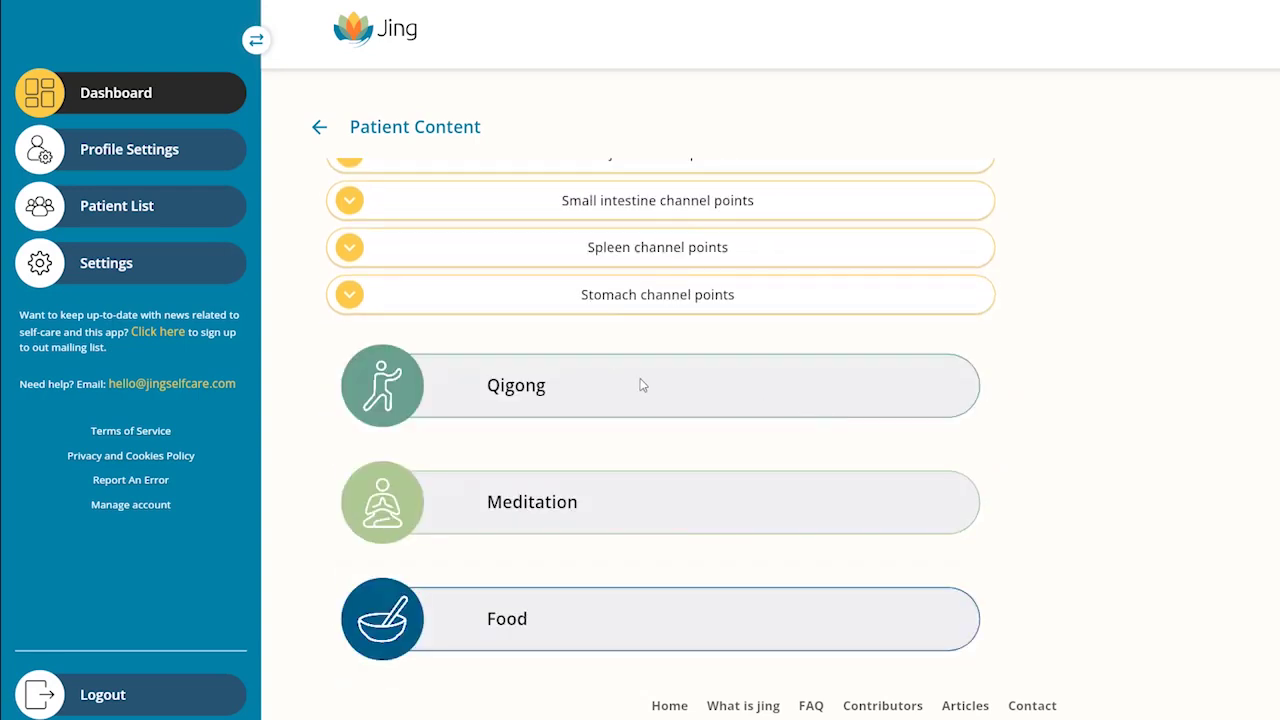
{"action": "left_click", "coordinate": [616, 377]}
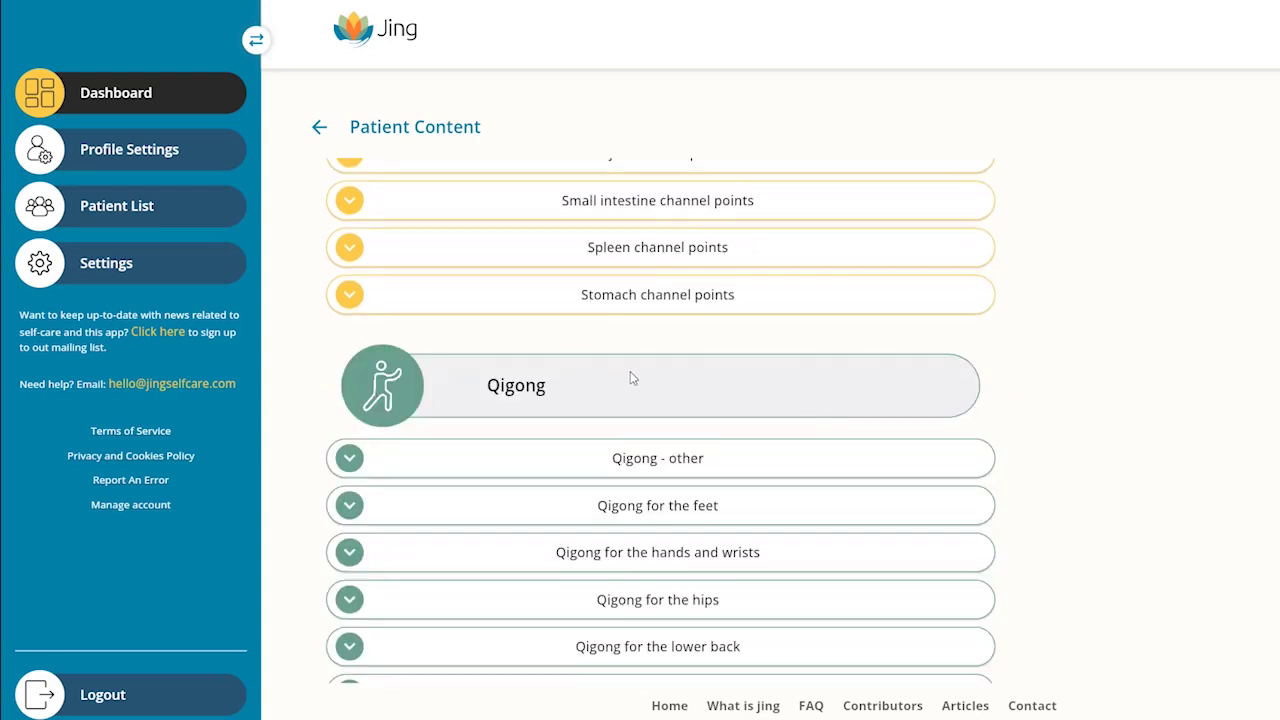
{"action": "scroll", "coordinate": [720, 528], "scroll_direction": "down", "scroll_amount": 3}
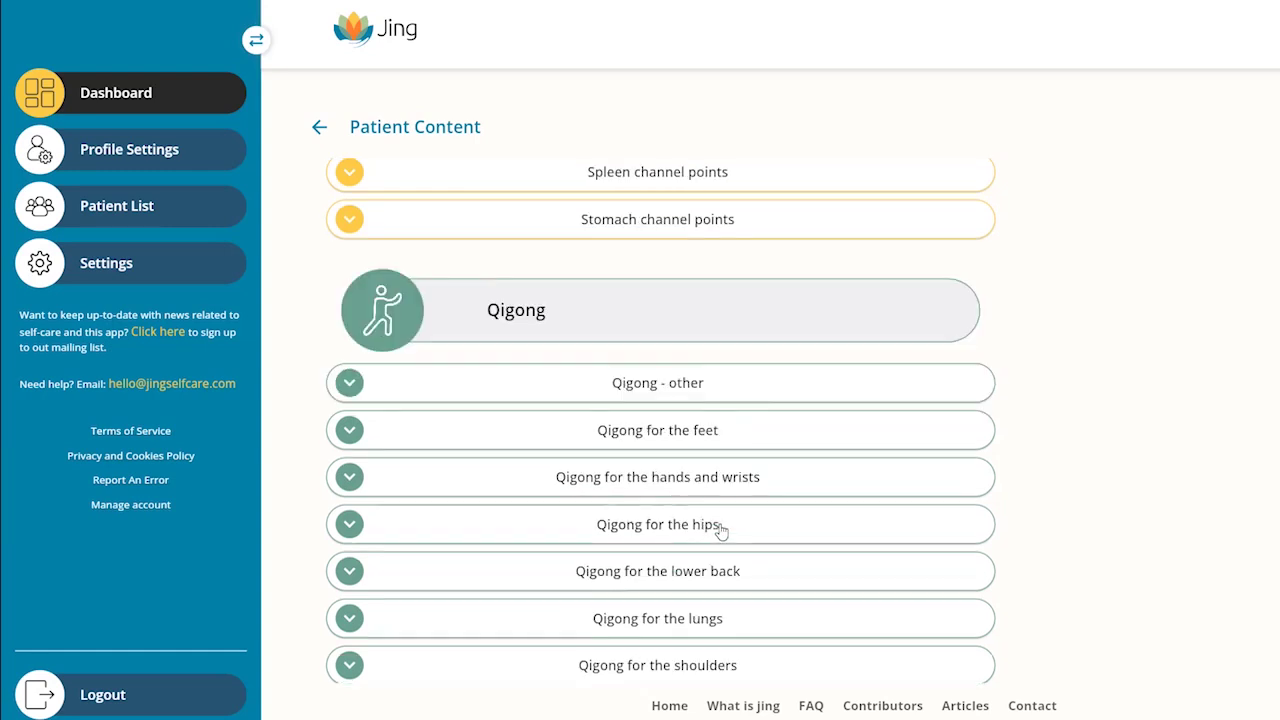
{"action": "left_click", "coordinate": [688, 472]}
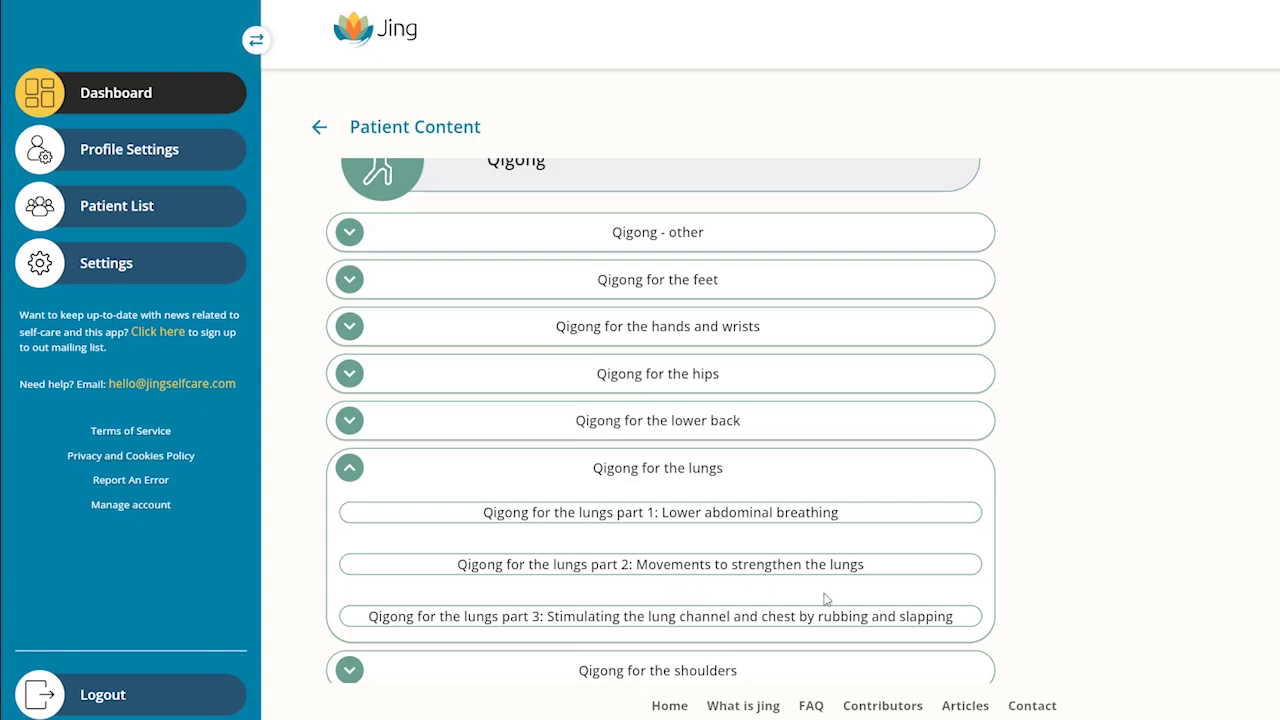
{"action": "left_click", "coordinate": [350, 468]}
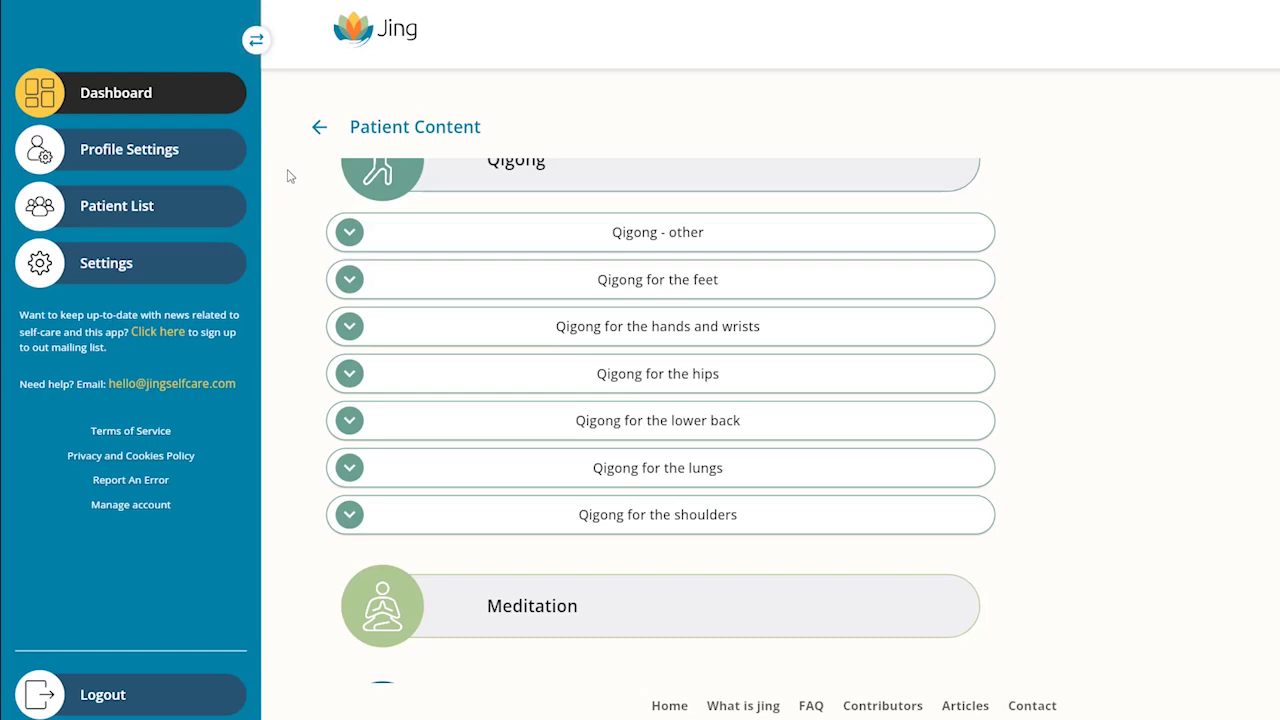
Step: Add a new patient with their first name, last name and e-mail, confirm consent, and send the invitation
{"action": "left_click", "coordinate": [48, 214]}
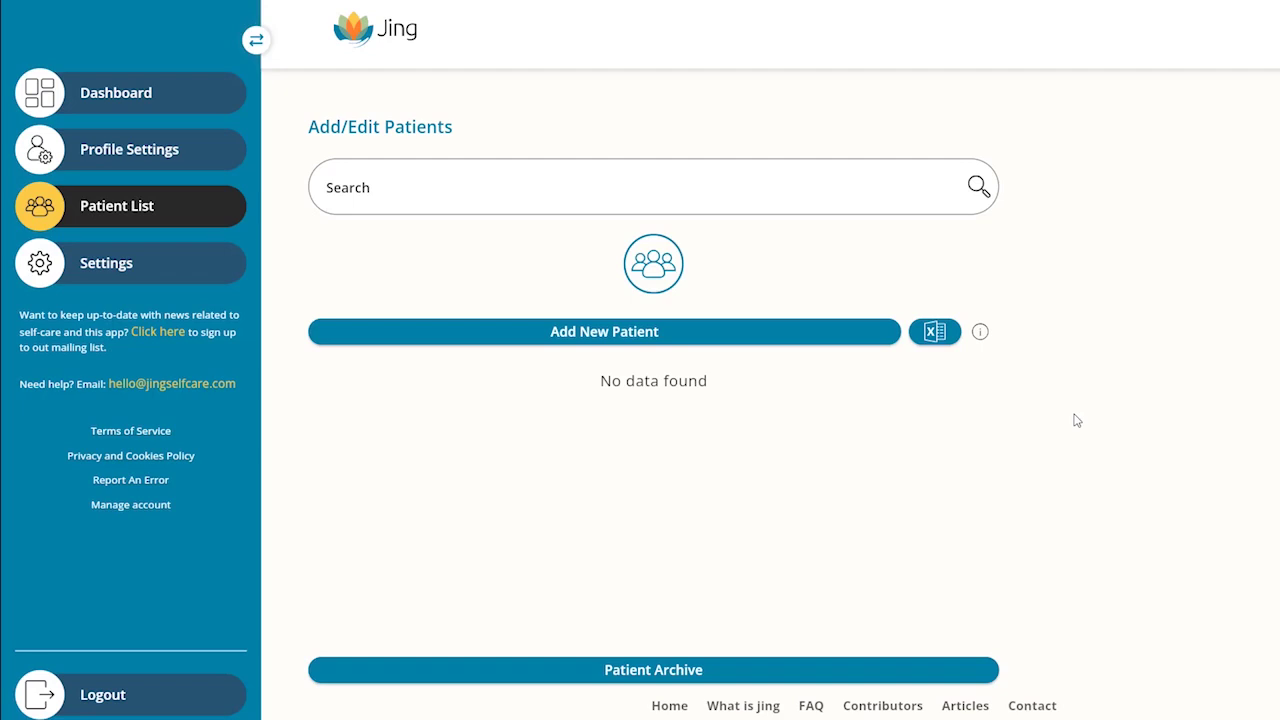
{"action": "left_click", "coordinate": [612, 340]}
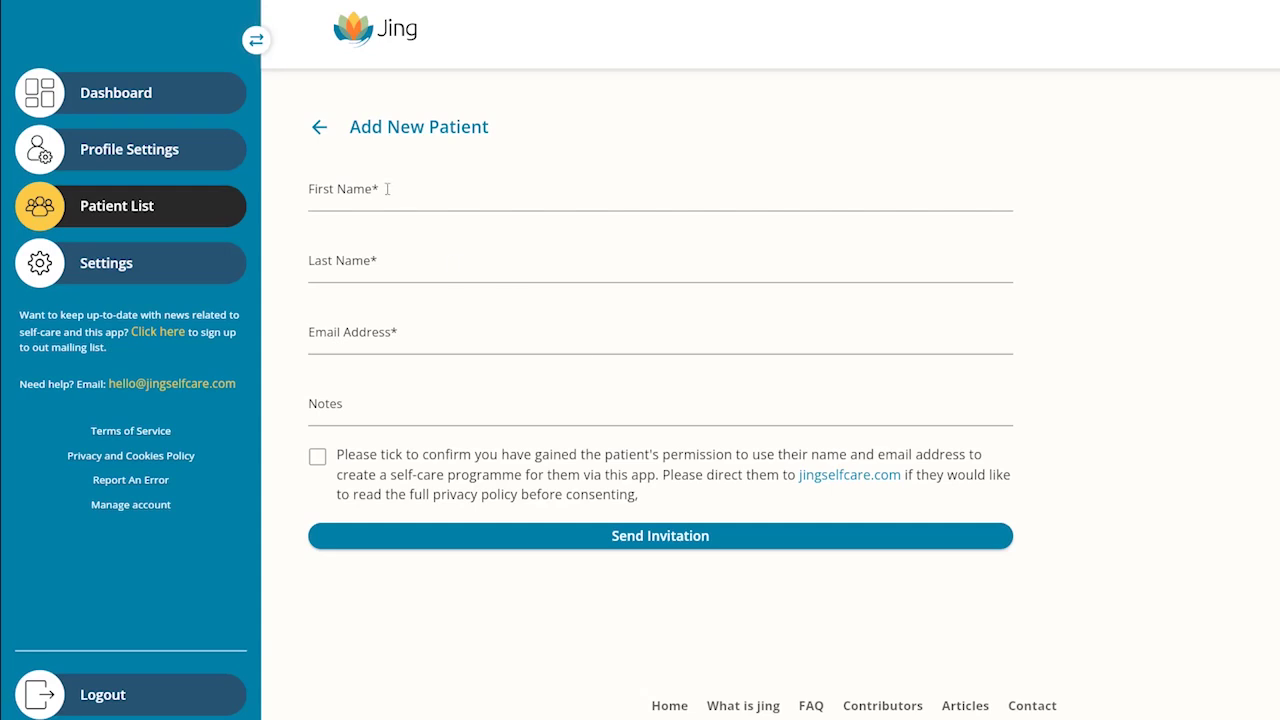
{"action": "left_click", "coordinate": [387, 189]}
{"action": "key", "text": "Tab"}
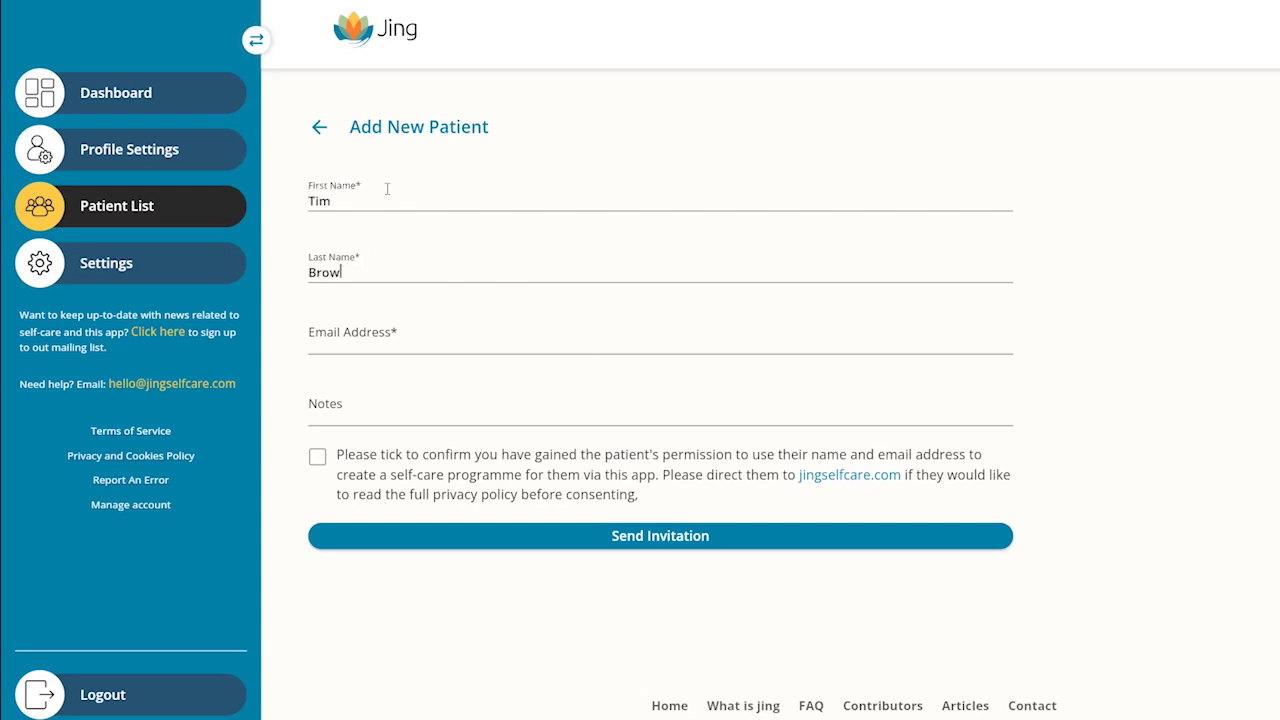
{"action": "key", "text": "Tab"}
{"action": "type", "text": "tim"}
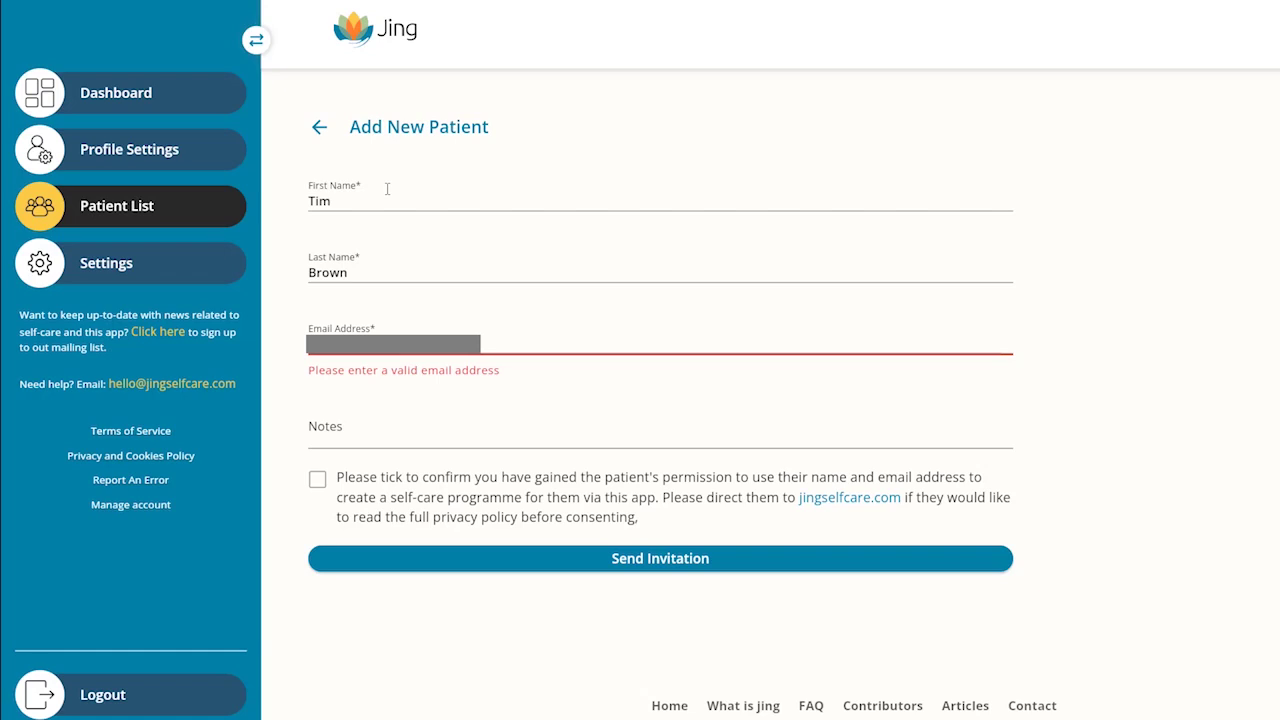
{"action": "left_click", "coordinate": [387, 189]}
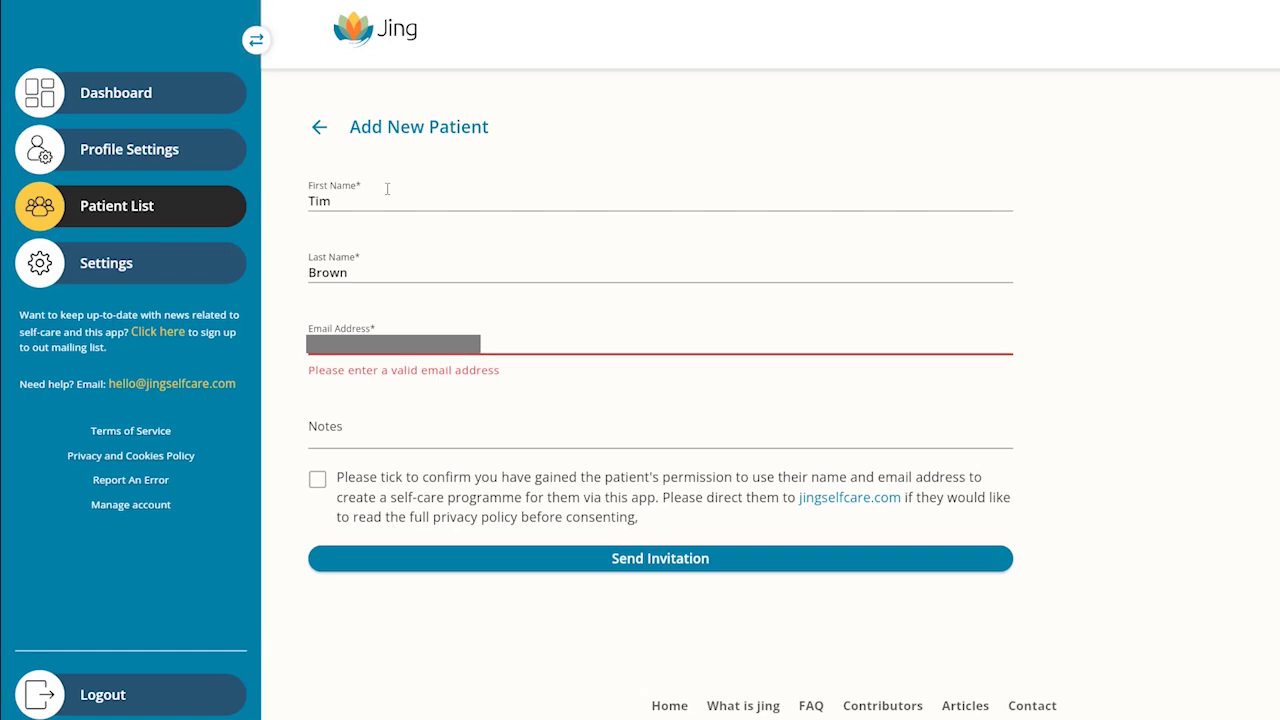
{"action": "left_click", "coordinate": [316, 458]}
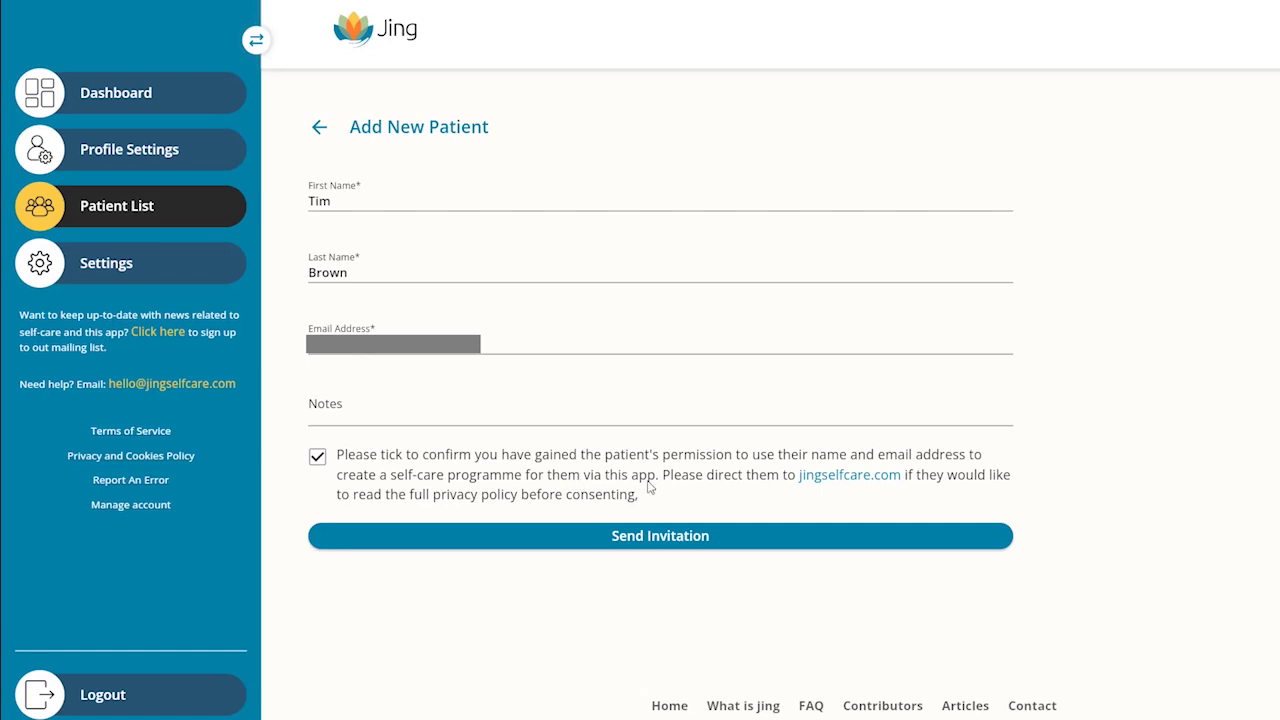
{"action": "left_click", "coordinate": [657, 540]}
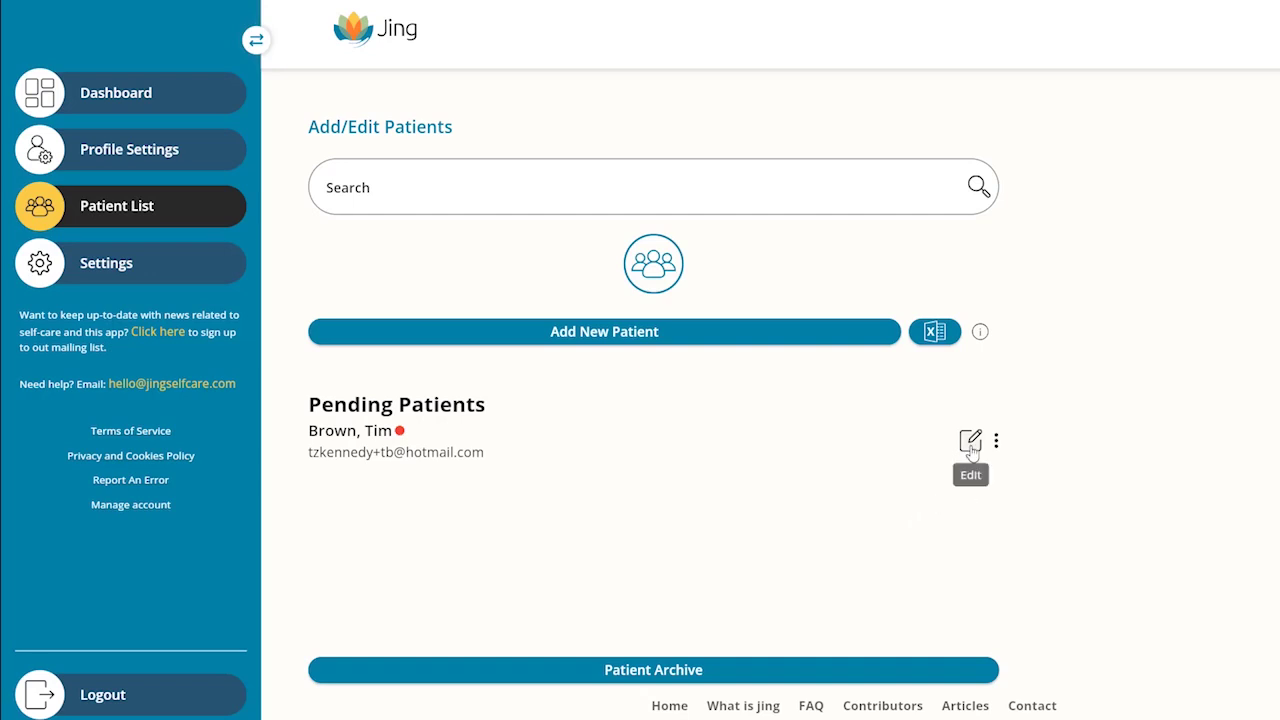
Step: Add the Anxiety and stress self-massage video to the pending patient's programme
{"action": "left_click", "coordinate": [971, 447]}
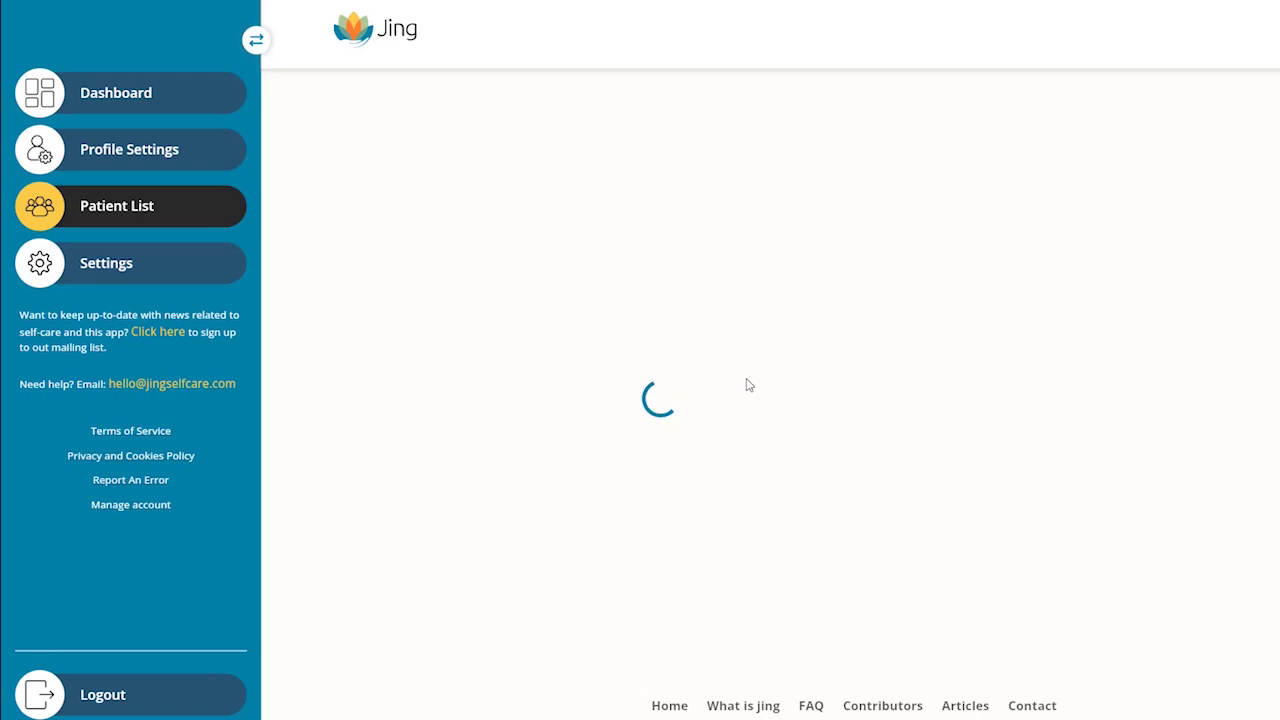
{"action": "left_click", "coordinate": [626, 334]}
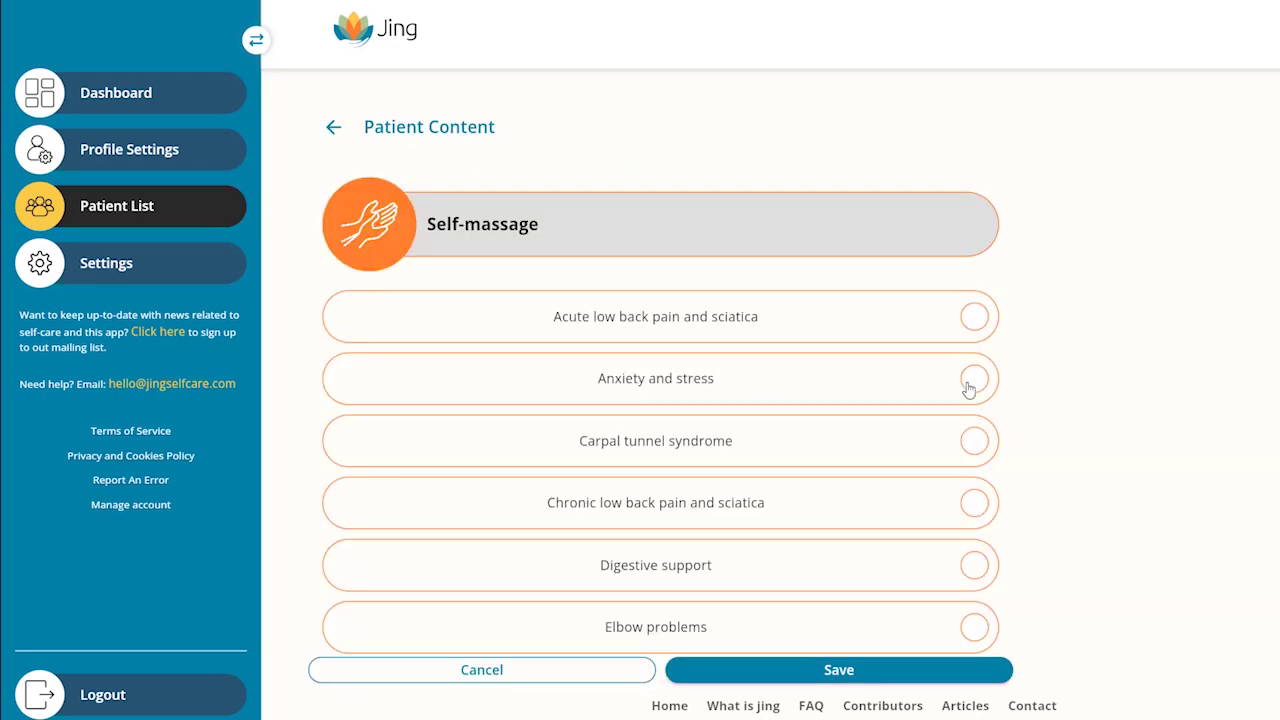
{"action": "left_click", "coordinate": [972, 380]}
{"action": "left_click", "coordinate": [856, 668]}
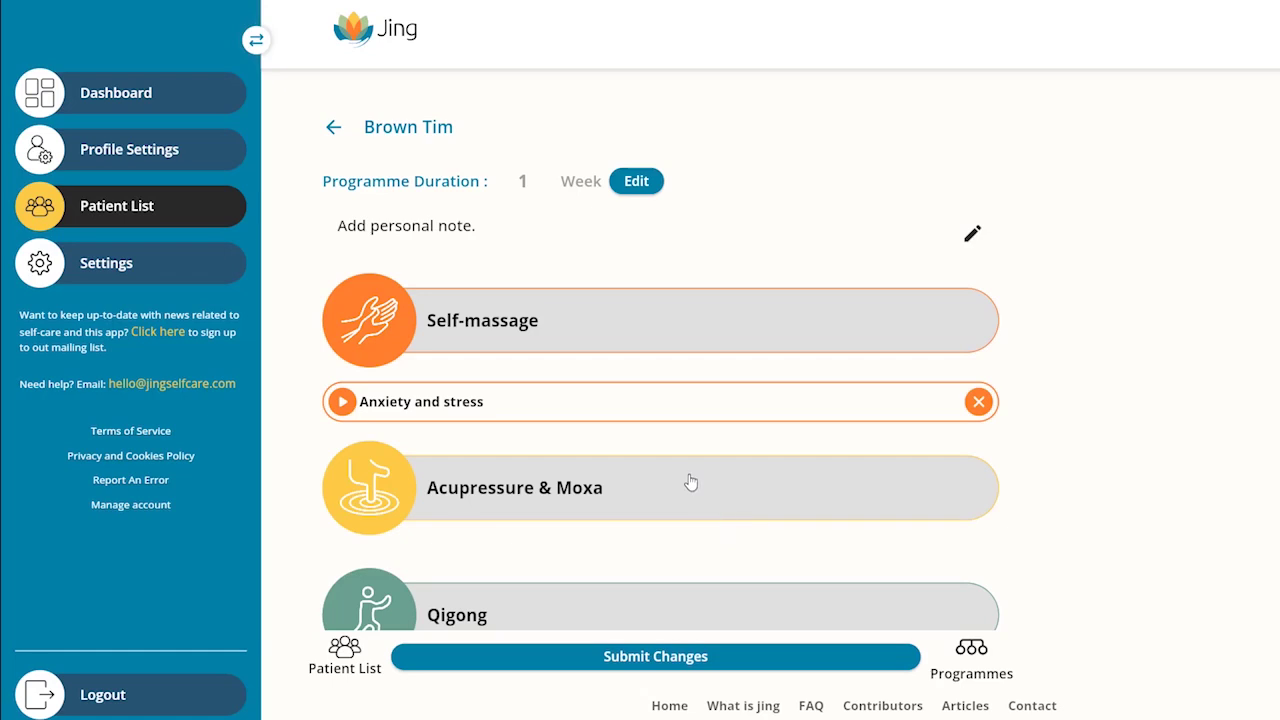
{"action": "scroll", "coordinate": [690, 483], "scroll_direction": "down", "scroll_amount": 3}
Step: Add Moxa and point ST-36 from Acupressure & Moxa, plus the acupressure introduction
{"action": "left_click", "coordinate": [624, 263]}
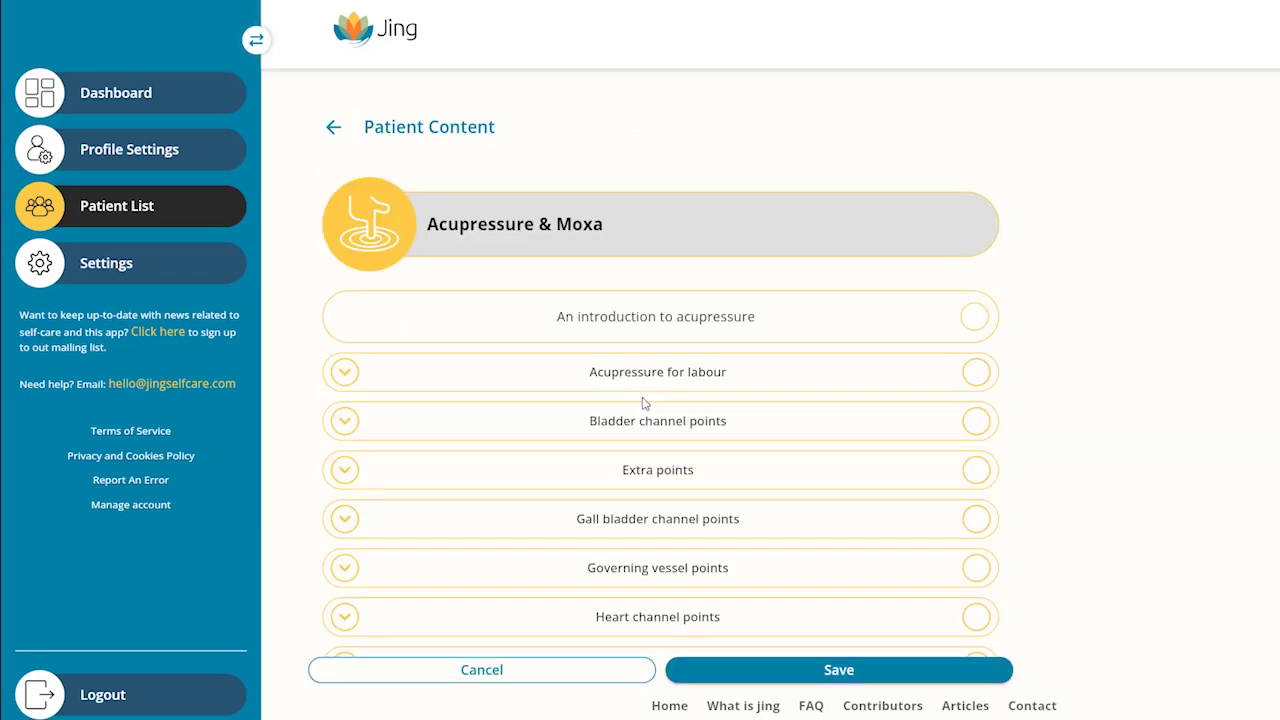
{"action": "scroll", "coordinate": [780, 489], "scroll_direction": "down", "scroll_amount": 3}
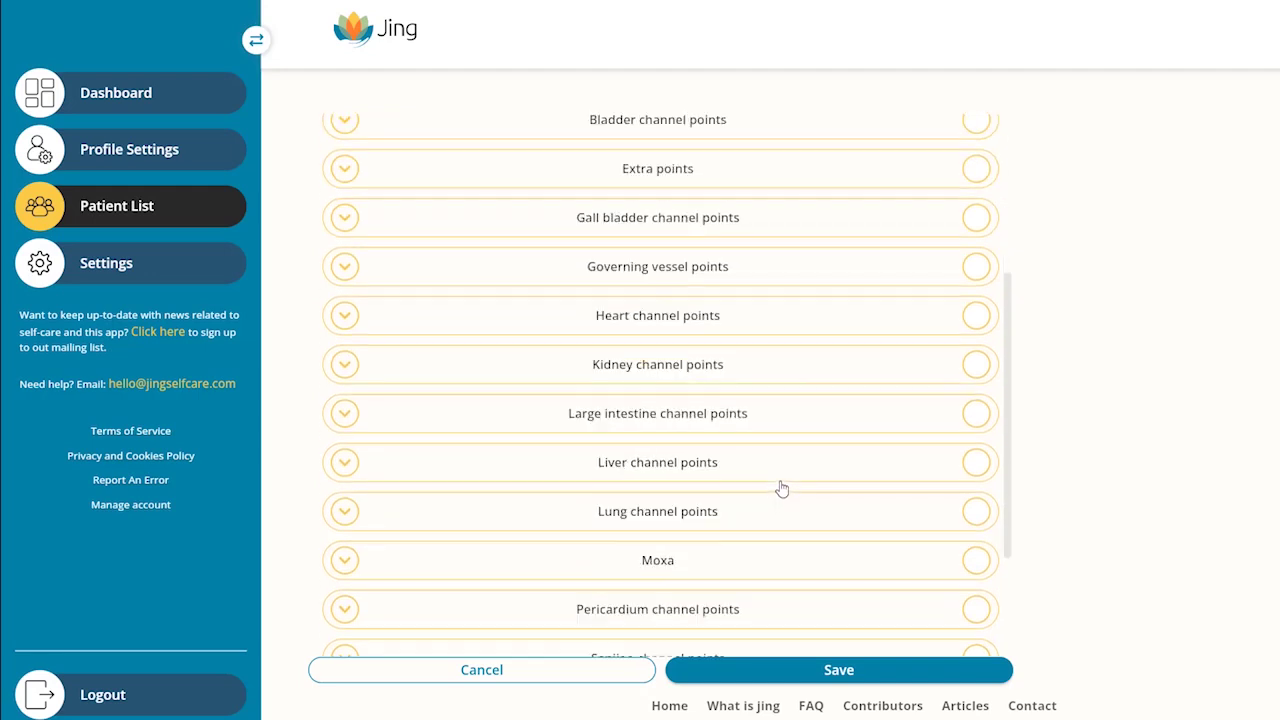
{"action": "left_click", "coordinate": [976, 560]}
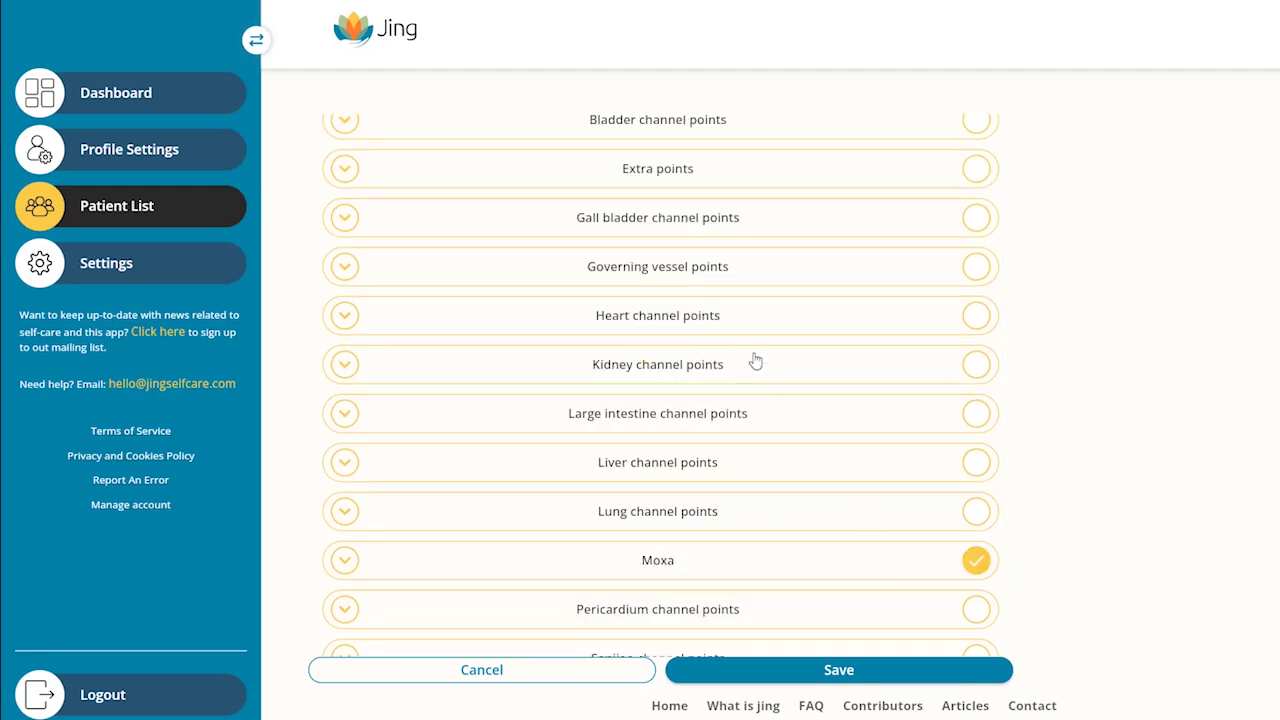
{"action": "scroll", "coordinate": [755, 361], "scroll_direction": "down", "scroll_amount": 2}
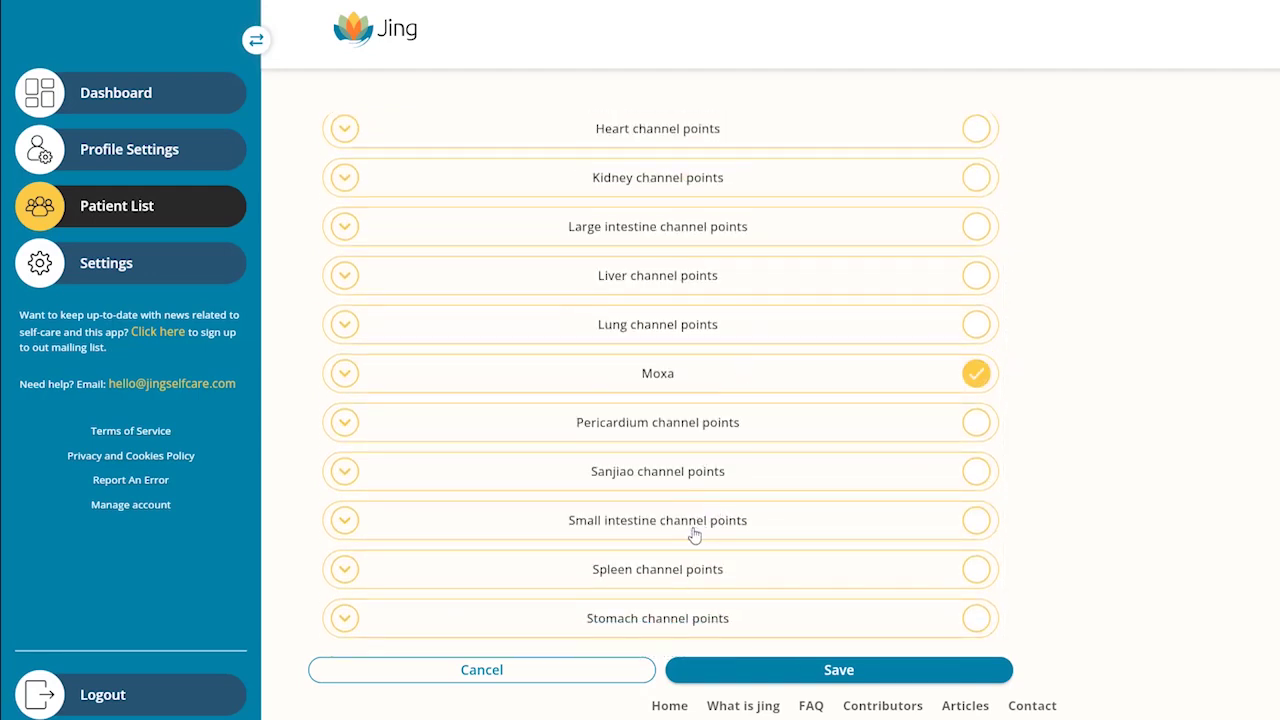
{"action": "left_click", "coordinate": [674, 612]}
{"action": "scroll", "coordinate": [720, 427], "scroll_direction": "down", "scroll_amount": 6}
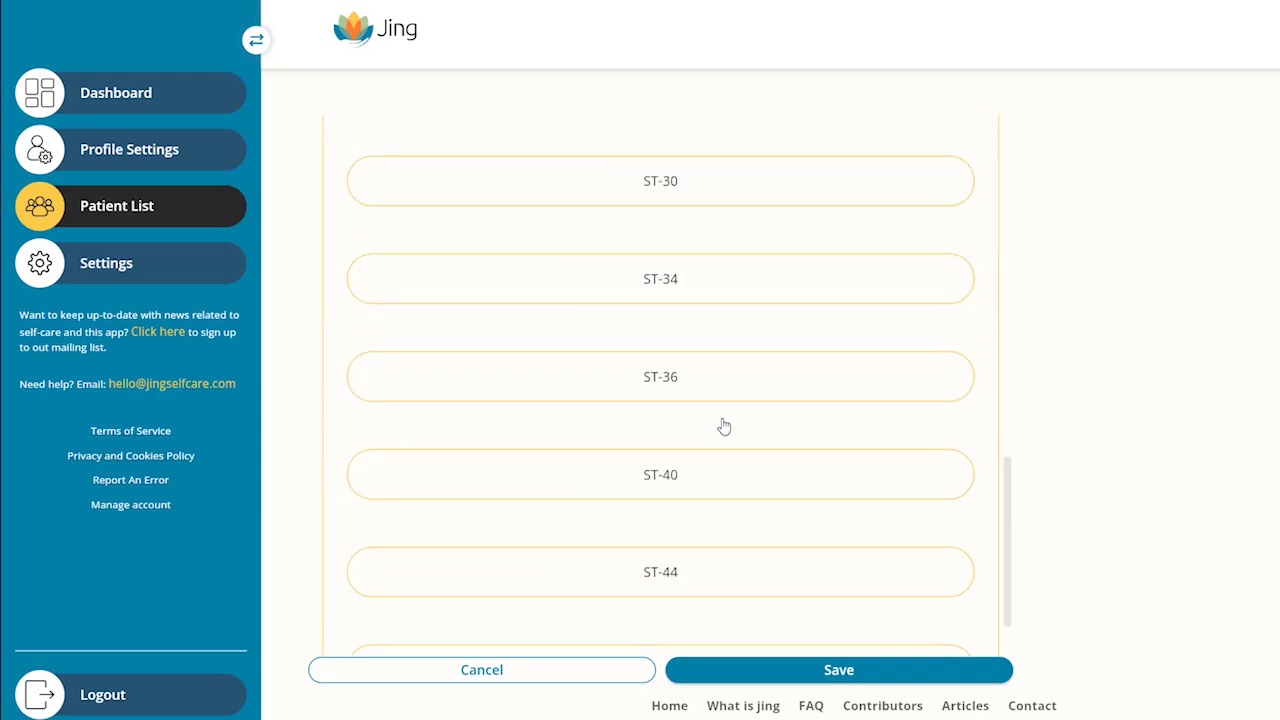
{"action": "left_click", "coordinate": [692, 385]}
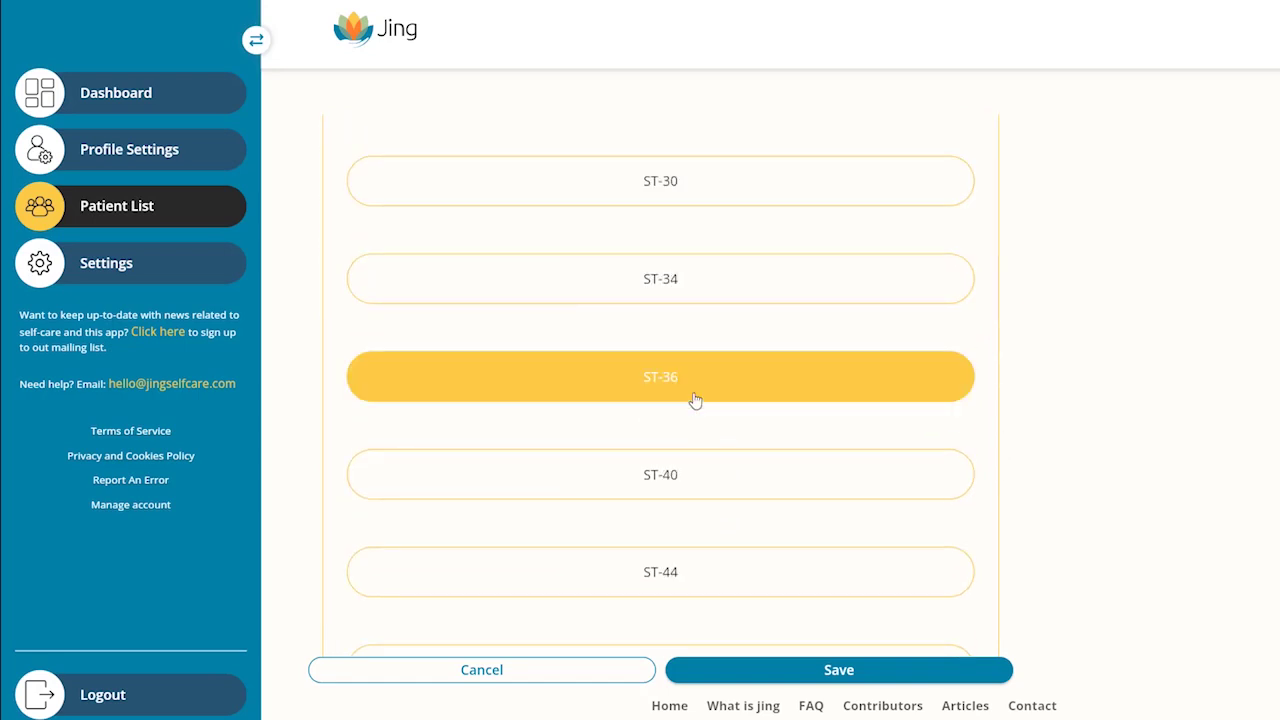
{"action": "left_click", "coordinate": [837, 678]}
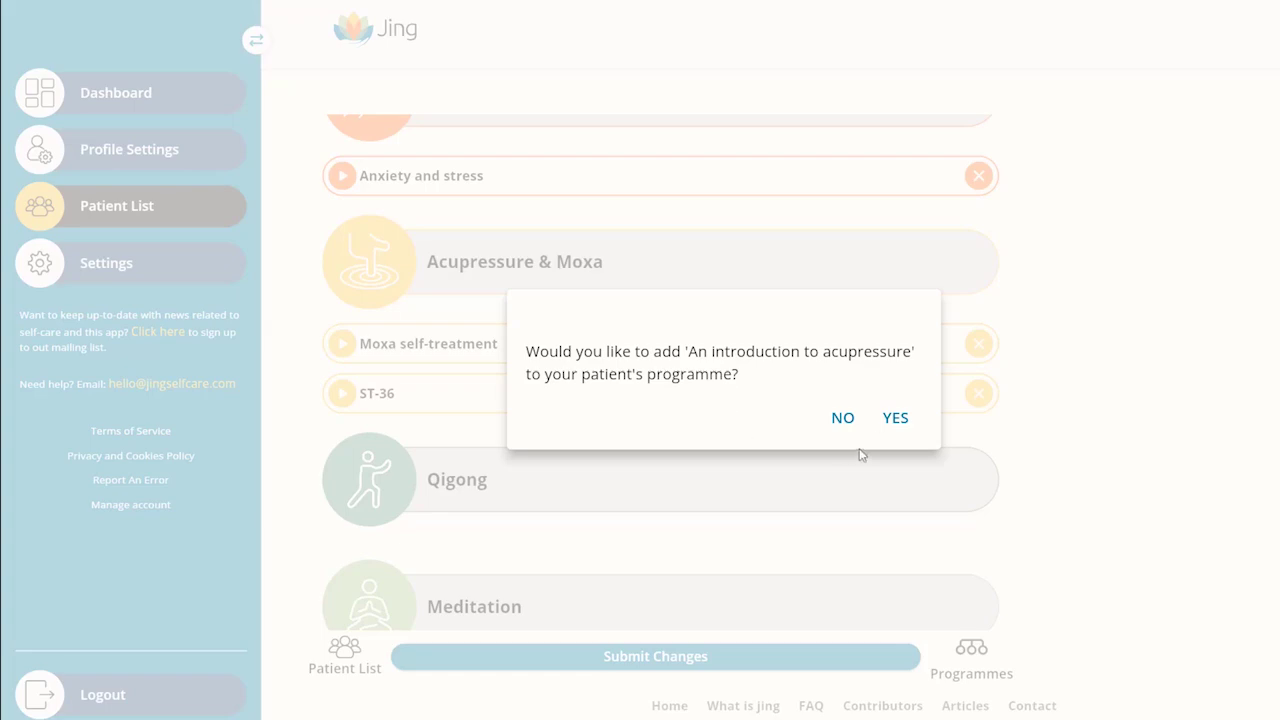
{"action": "left_click", "coordinate": [893, 419]}
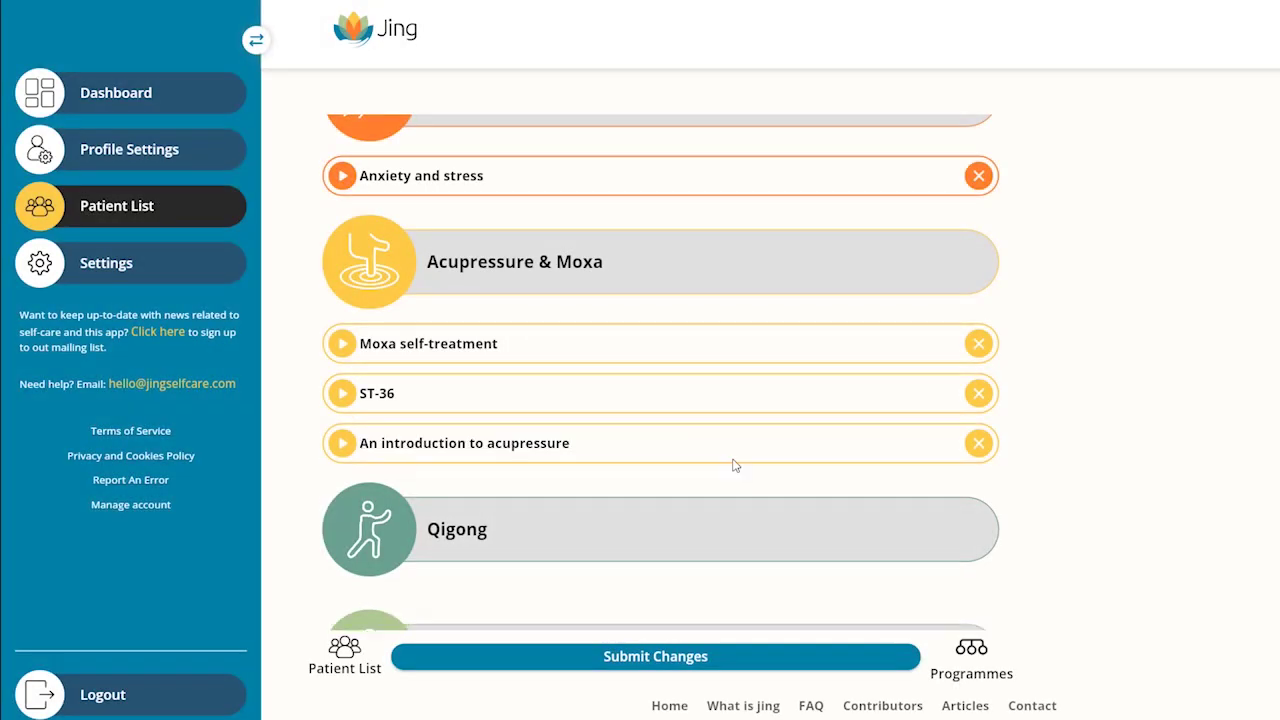
Step: Add Qi building recipes and the Qi deficiency TCM pattern guide from Food content
{"action": "scroll", "coordinate": [711, 482], "scroll_direction": "down", "scroll_amount": 3}
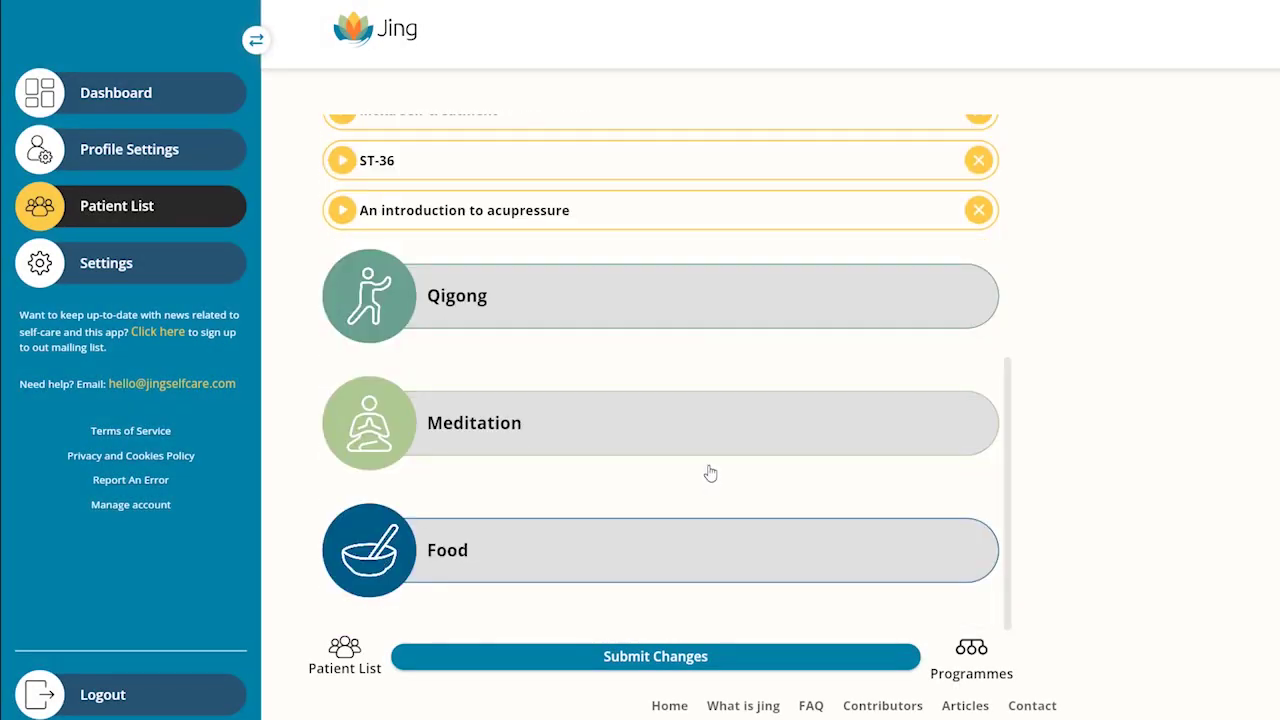
{"action": "left_click", "coordinate": [600, 543]}
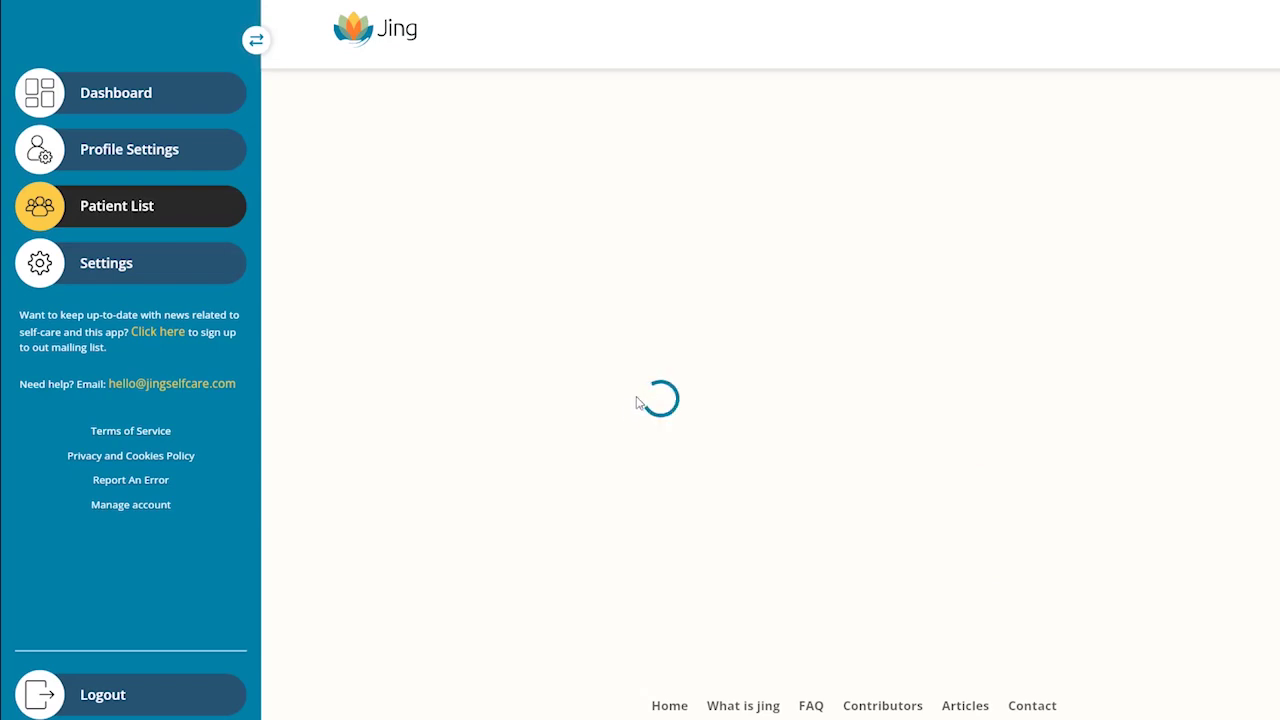
{"action": "scroll", "coordinate": [660, 420], "scroll_direction": "down", "scroll_amount": 3}
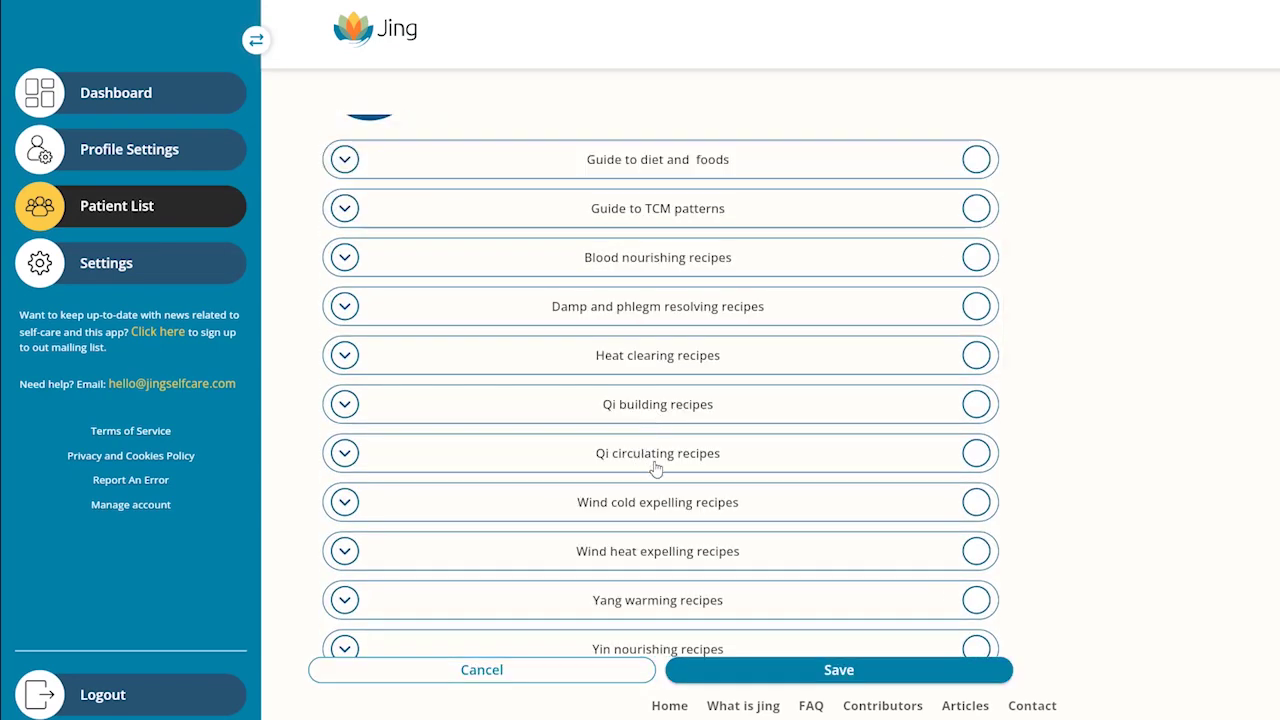
{"action": "left_click", "coordinate": [976, 404]}
{"action": "scroll", "coordinate": [760, 428], "scroll_direction": "up", "scroll_amount": 3}
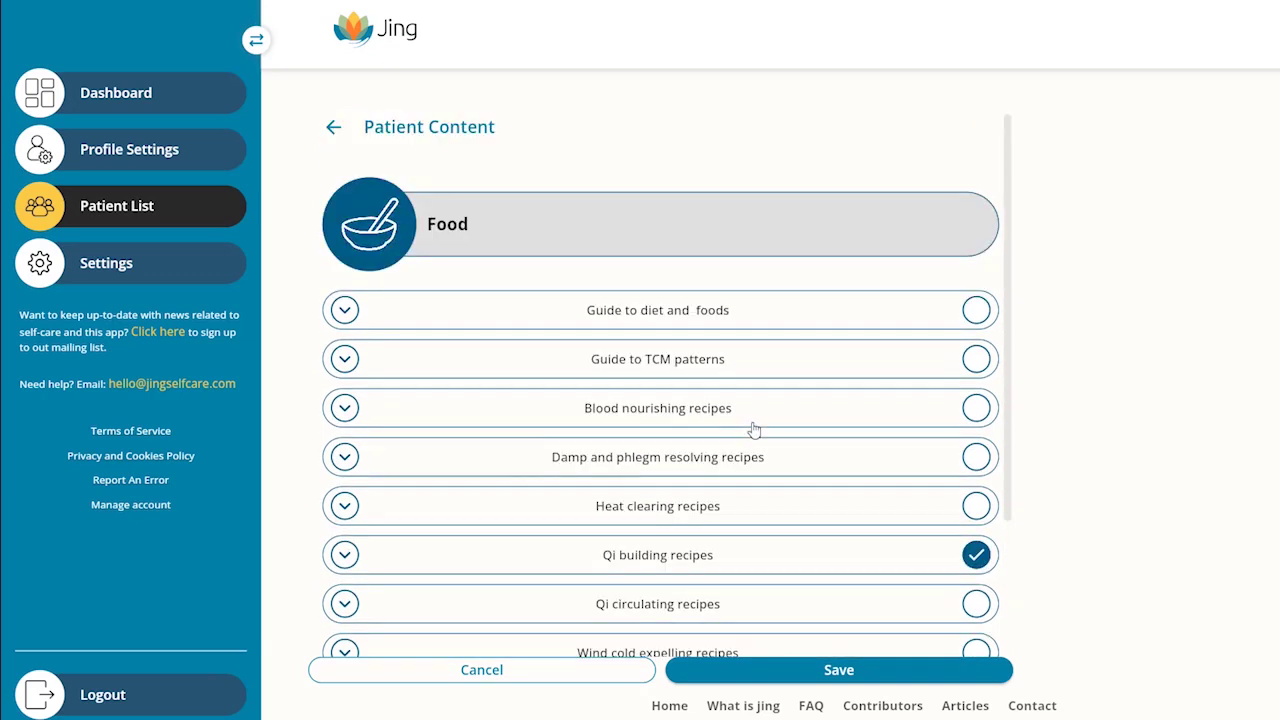
{"action": "left_click", "coordinate": [345, 360]}
{"action": "scroll", "coordinate": [586, 423], "scroll_direction": "down", "scroll_amount": 3}
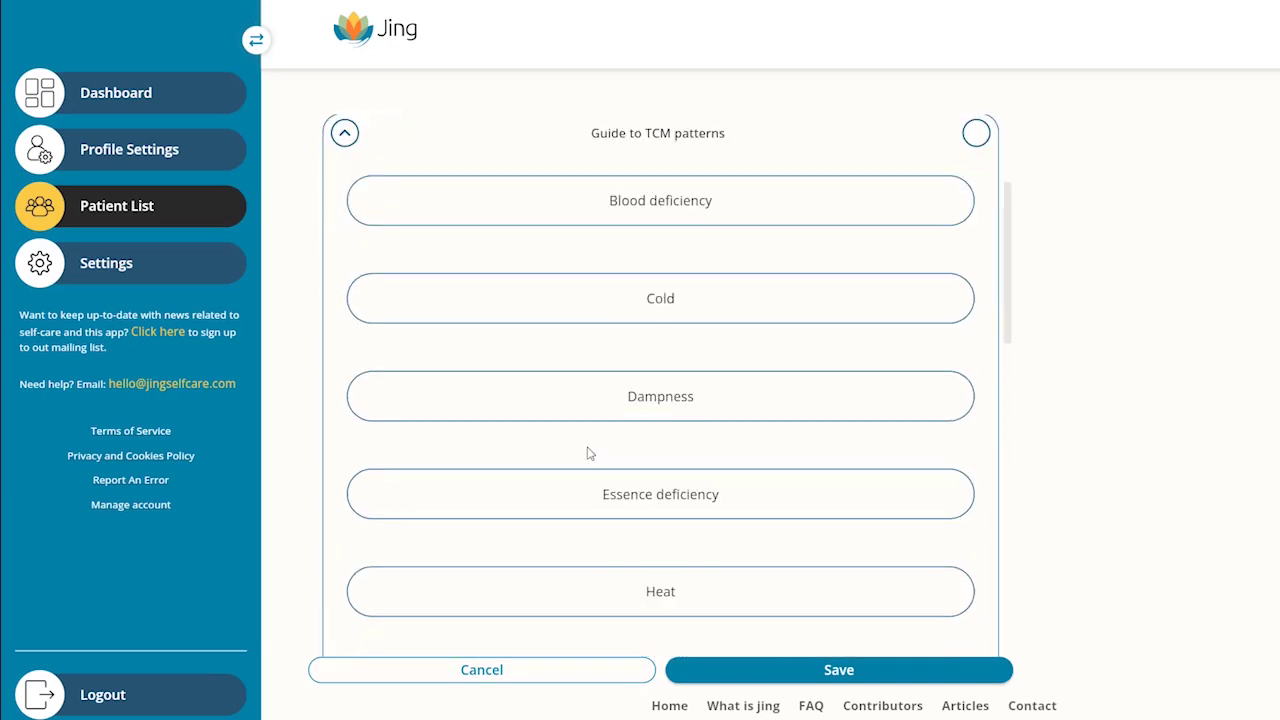
{"action": "scroll", "coordinate": [586, 453], "scroll_direction": "down", "scroll_amount": 3}
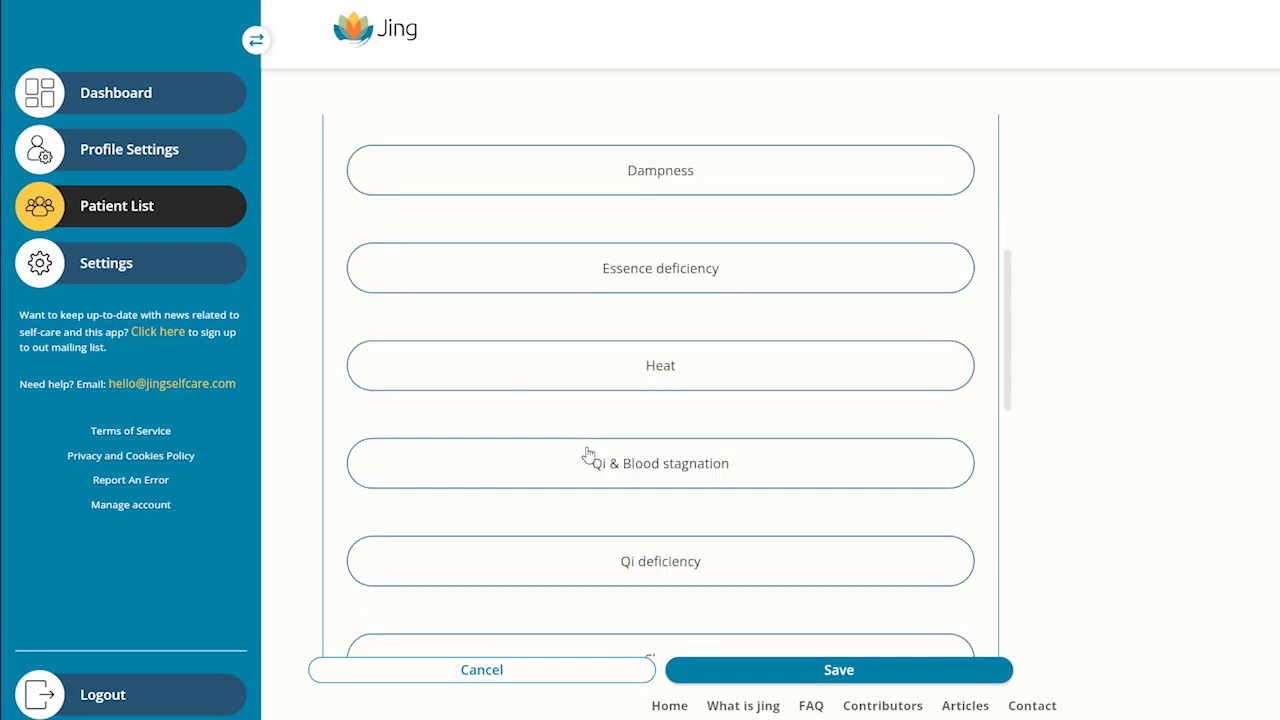
{"action": "left_click", "coordinate": [652, 496]}
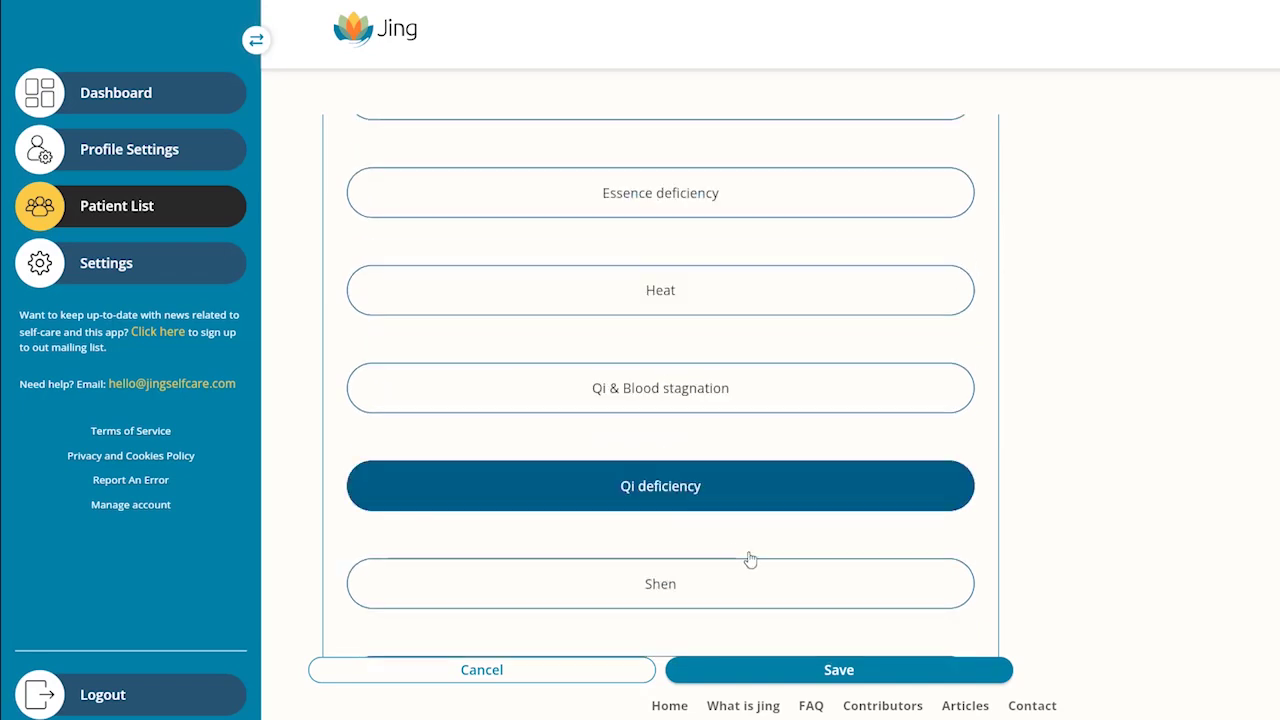
{"action": "left_click", "coordinate": [808, 674]}
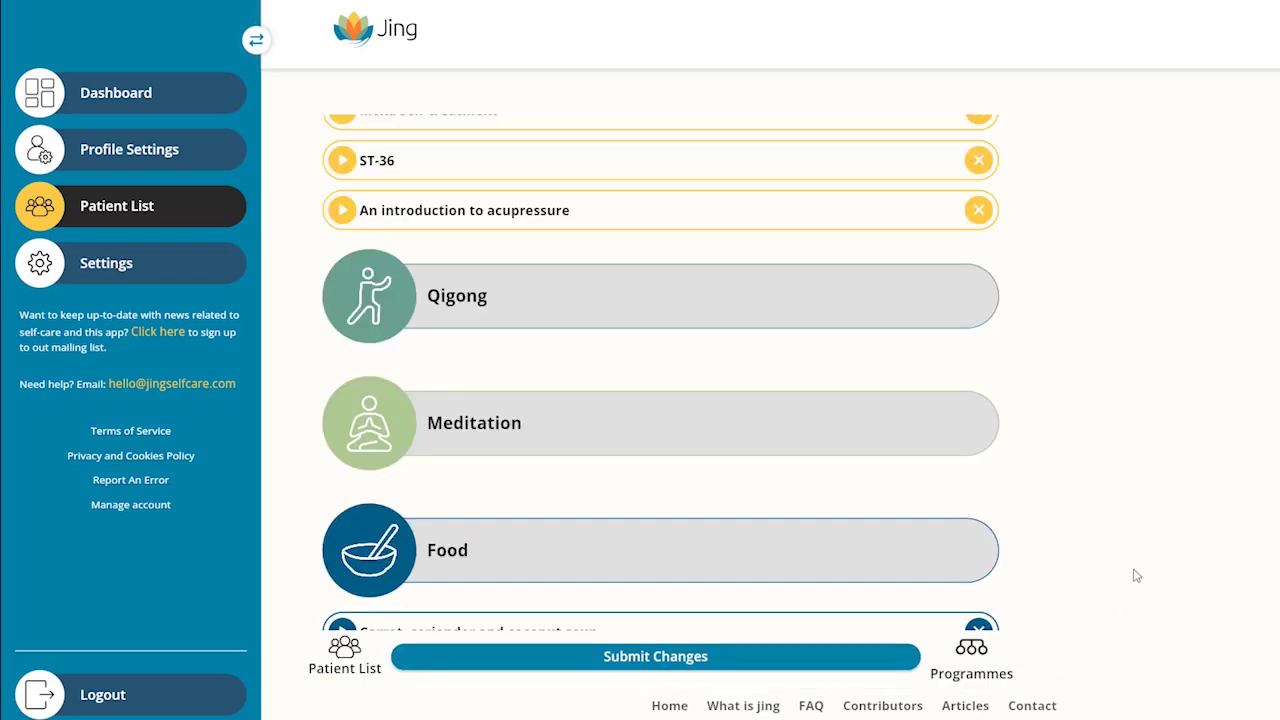
Step: Submit the programme changes, submitting a second time after loading
{"action": "left_click", "coordinate": [664, 664]}
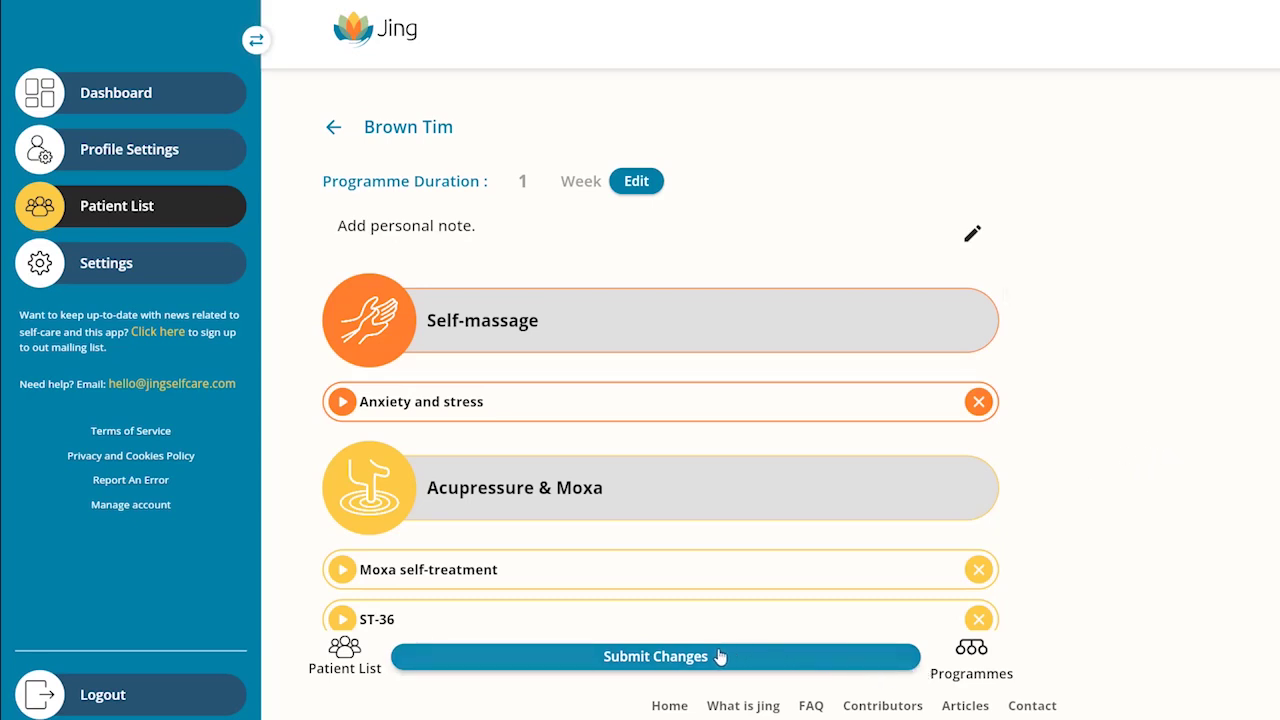
{"action": "left_click", "coordinate": [664, 656]}
Step: Switch to the Outlook inbox and open and read the Jing invitation email
{"action": "mouse_move", "coordinate": [576, 719]}
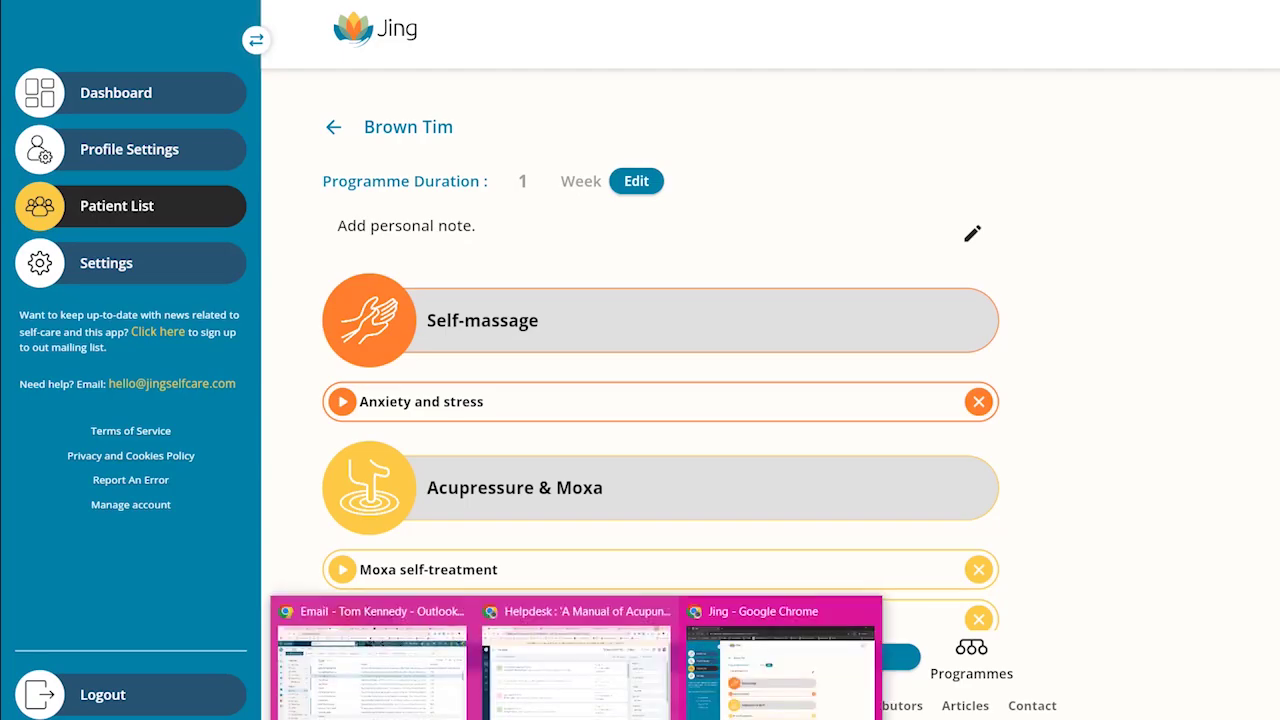
{"action": "left_click", "coordinate": [421, 696]}
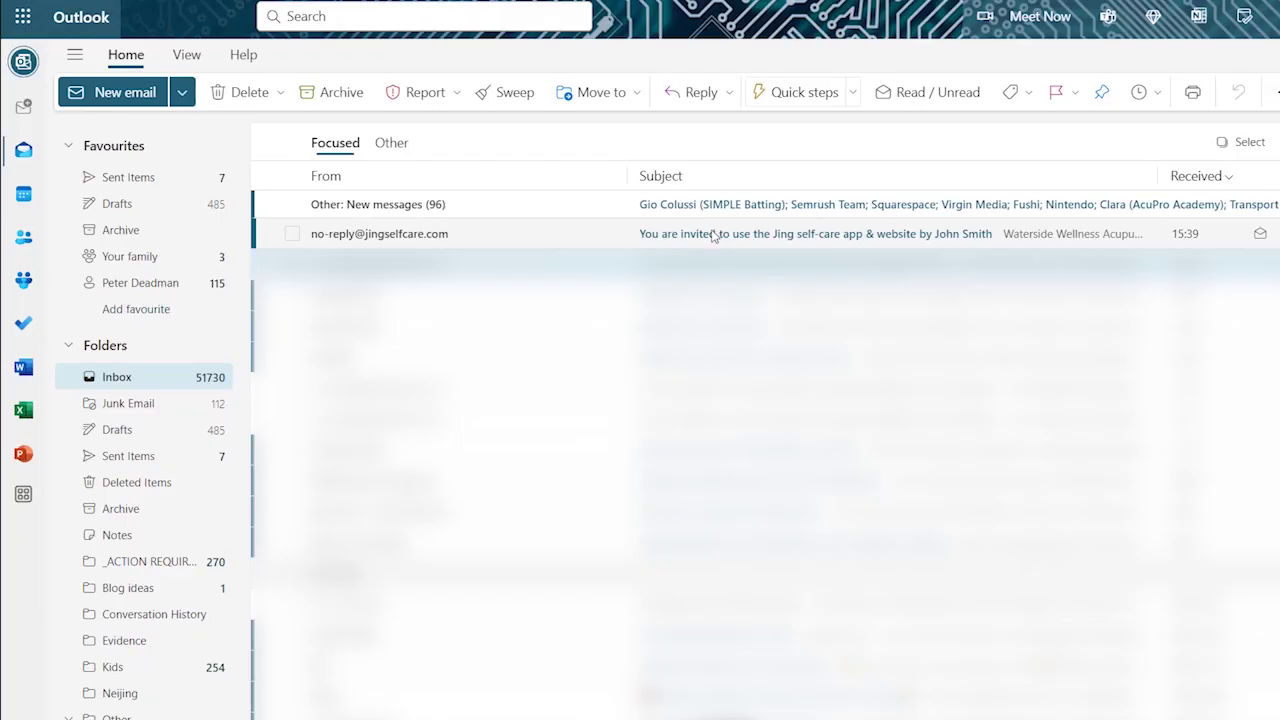
{"action": "left_click", "coordinate": [713, 235]}
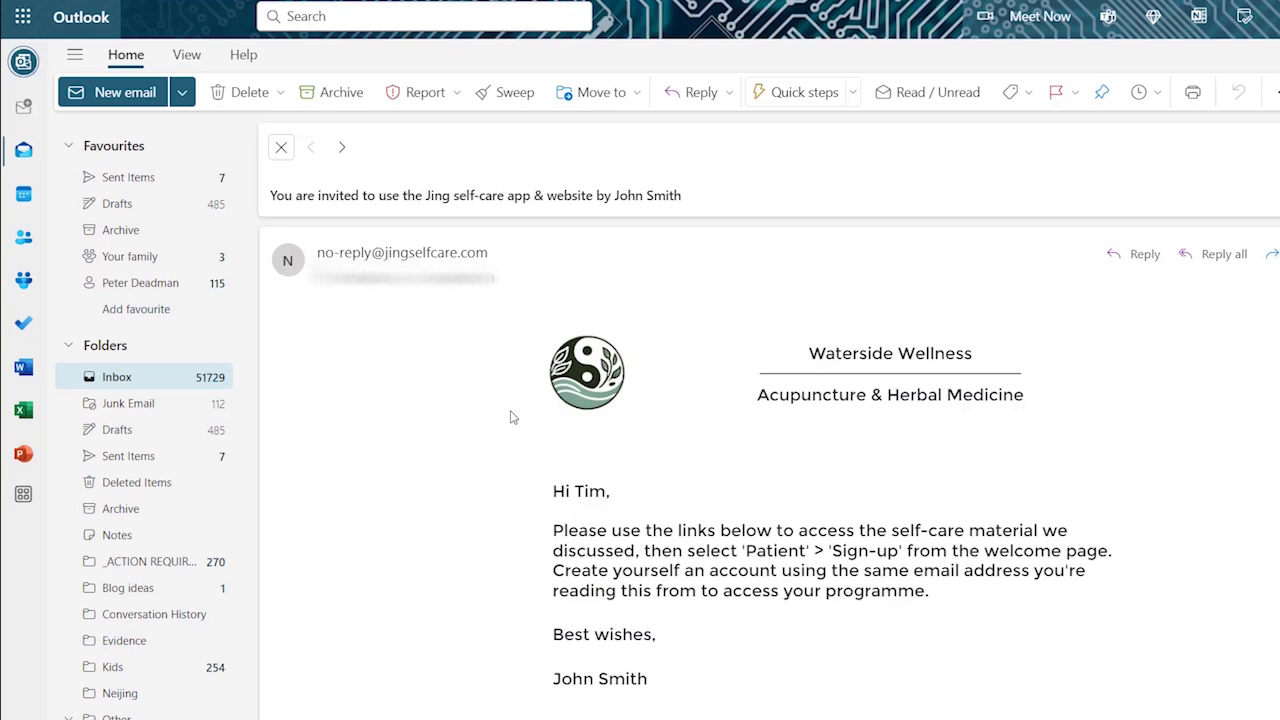
{"action": "scroll", "coordinate": [598, 565], "scroll_direction": "down", "scroll_amount": 2}
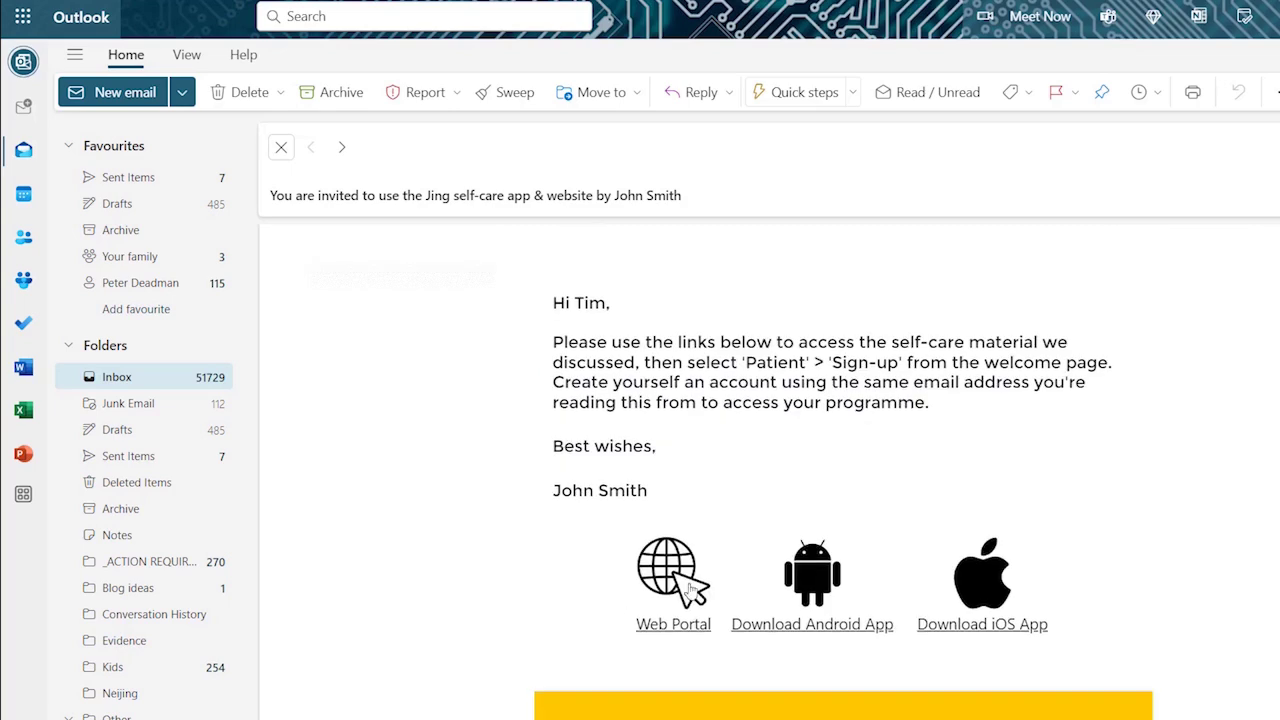
{"action": "scroll", "coordinate": [473, 500], "scroll_direction": "up", "scroll_amount": 1}
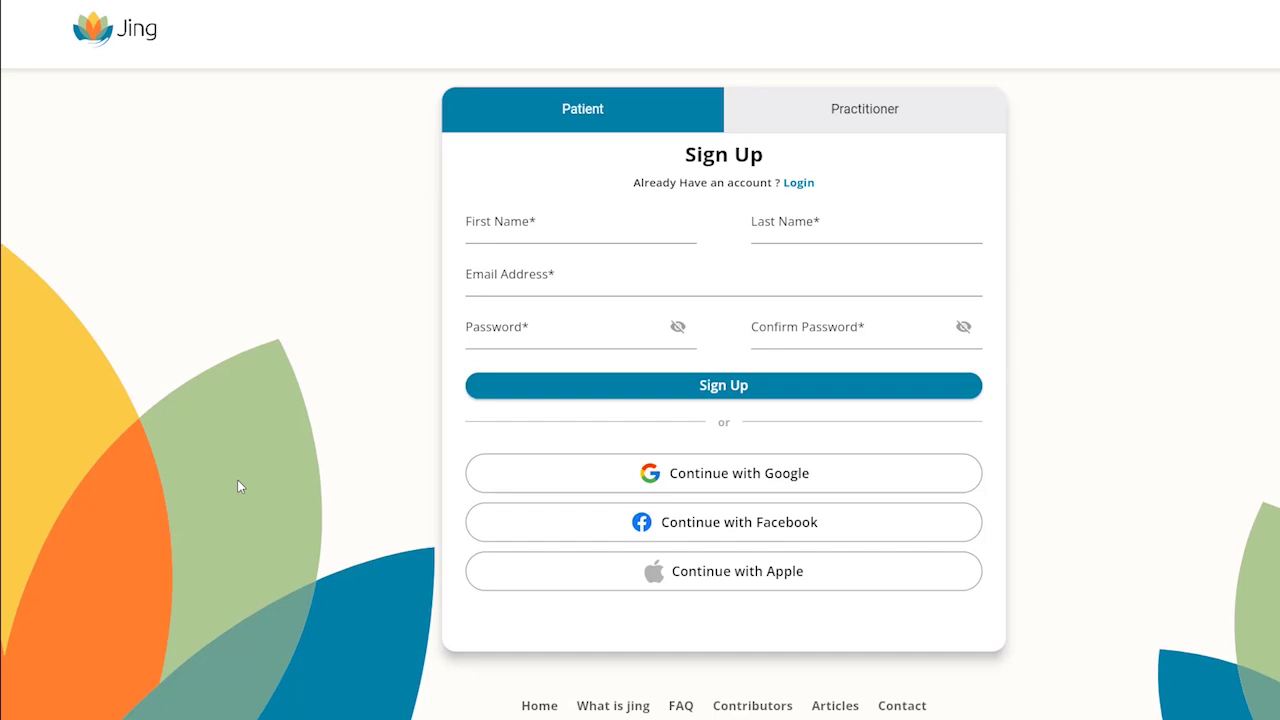
Step: Enter the patient's first and last name, pasted e-mail address, and the account password with confirmation
{"action": "left_click", "coordinate": [536, 223]}
{"action": "key", "text": "Tab"}
{"action": "key", "text": "Tab"}
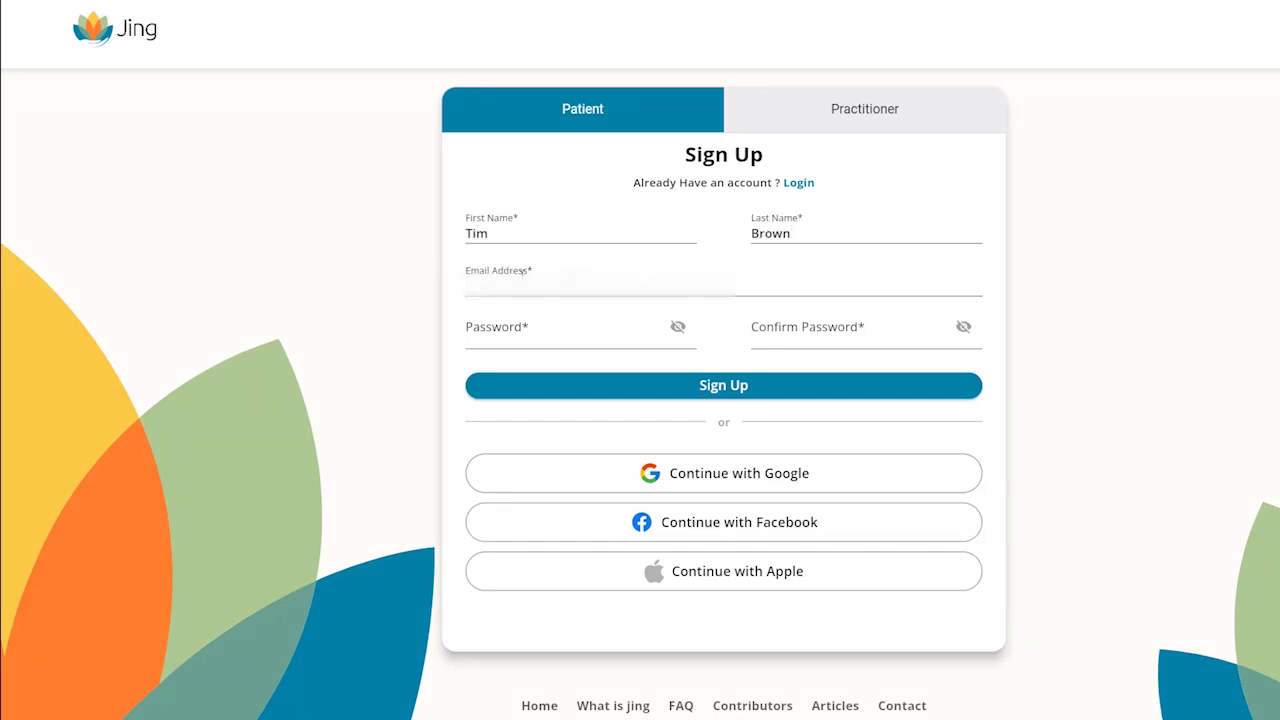
{"action": "key", "text": "ctrl+v"}
{"action": "type", "text": ".com"}
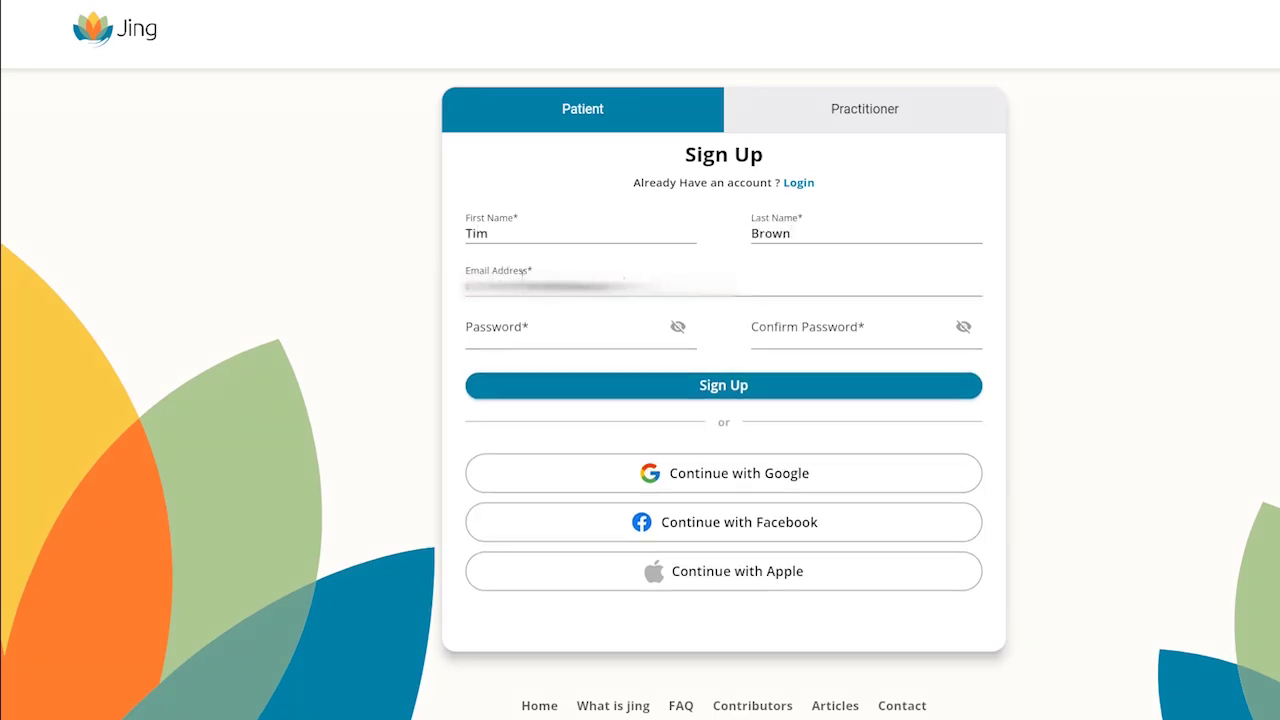
{"action": "left_click", "coordinate": [530, 330]}
{"action": "type", "text": "••••••••"}
{"action": "key", "text": "Tab"}
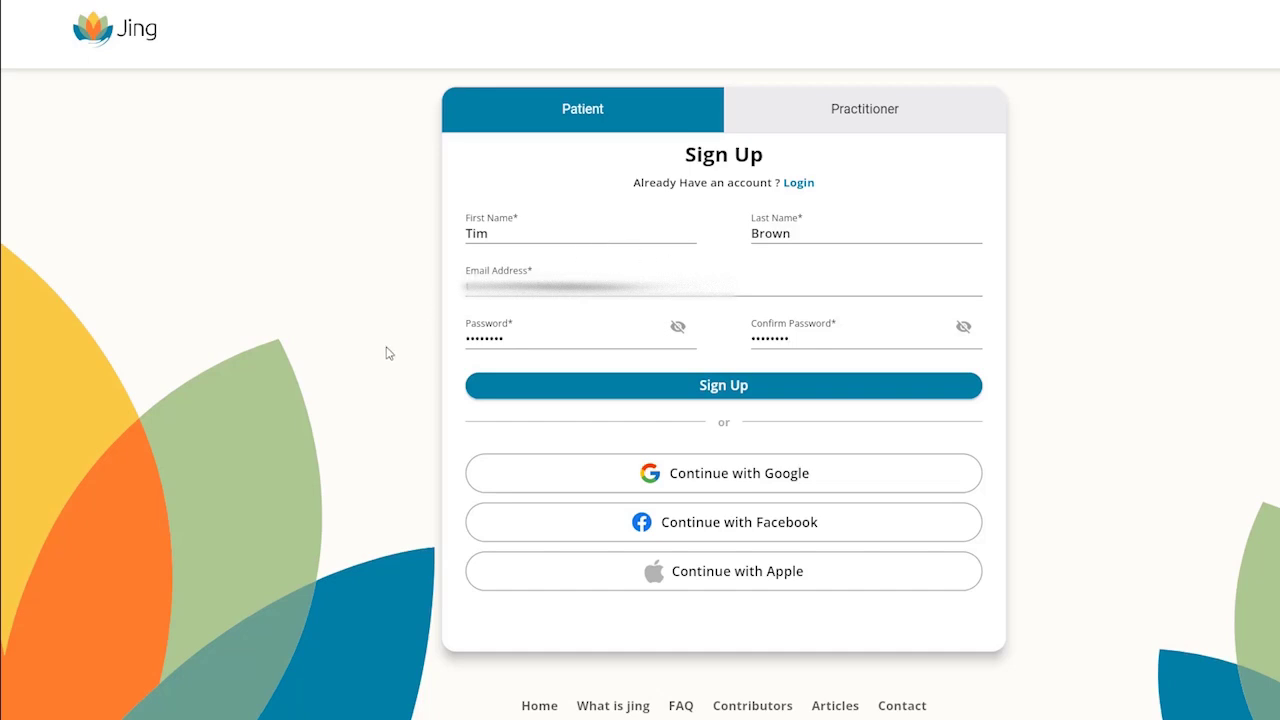
Step: Submit Sign Up, accept the Terms and Conditions, and proceed to the patient's dashboard
{"action": "left_click", "coordinate": [720, 389]}
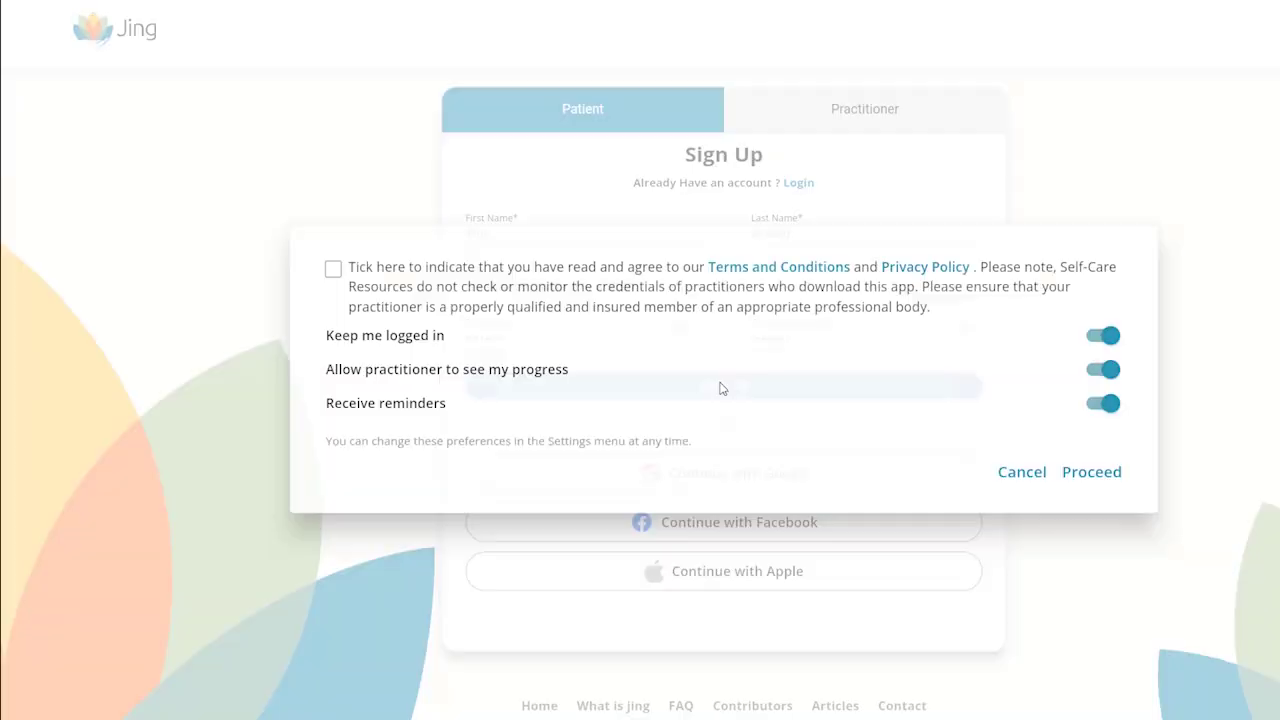
{"action": "left_click", "coordinate": [333, 269]}
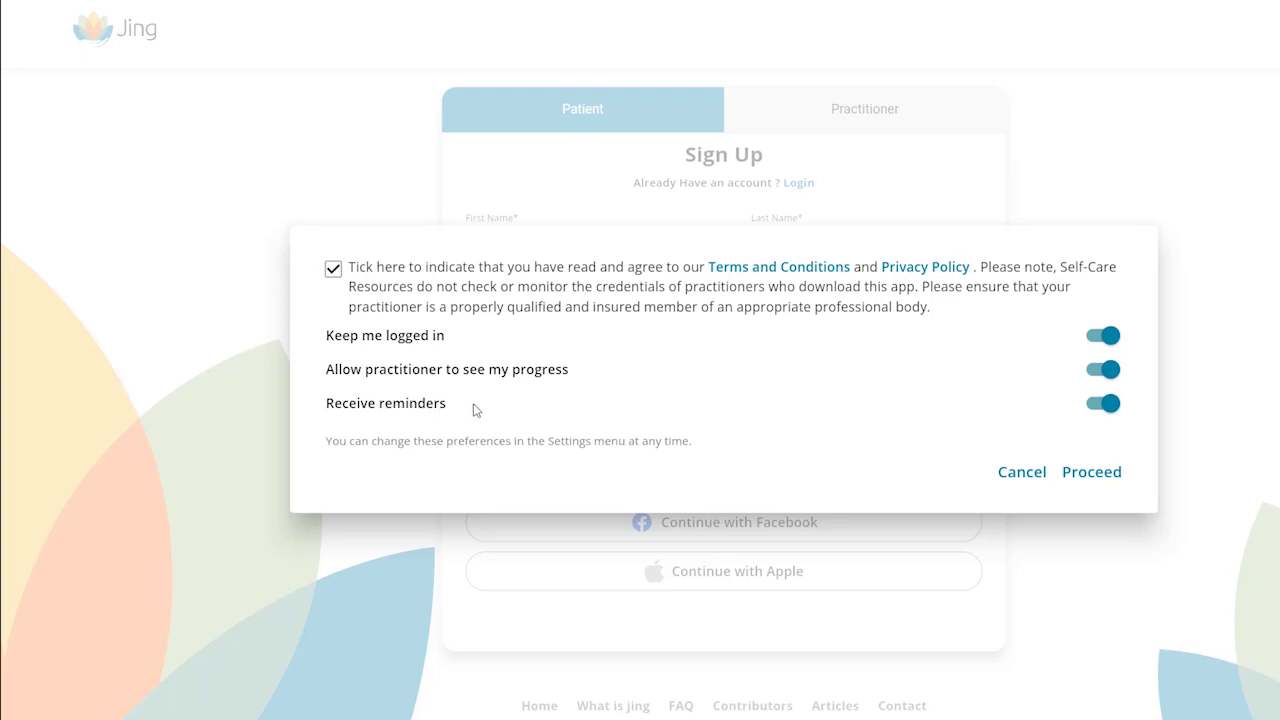
{"action": "left_click", "coordinate": [1093, 478]}
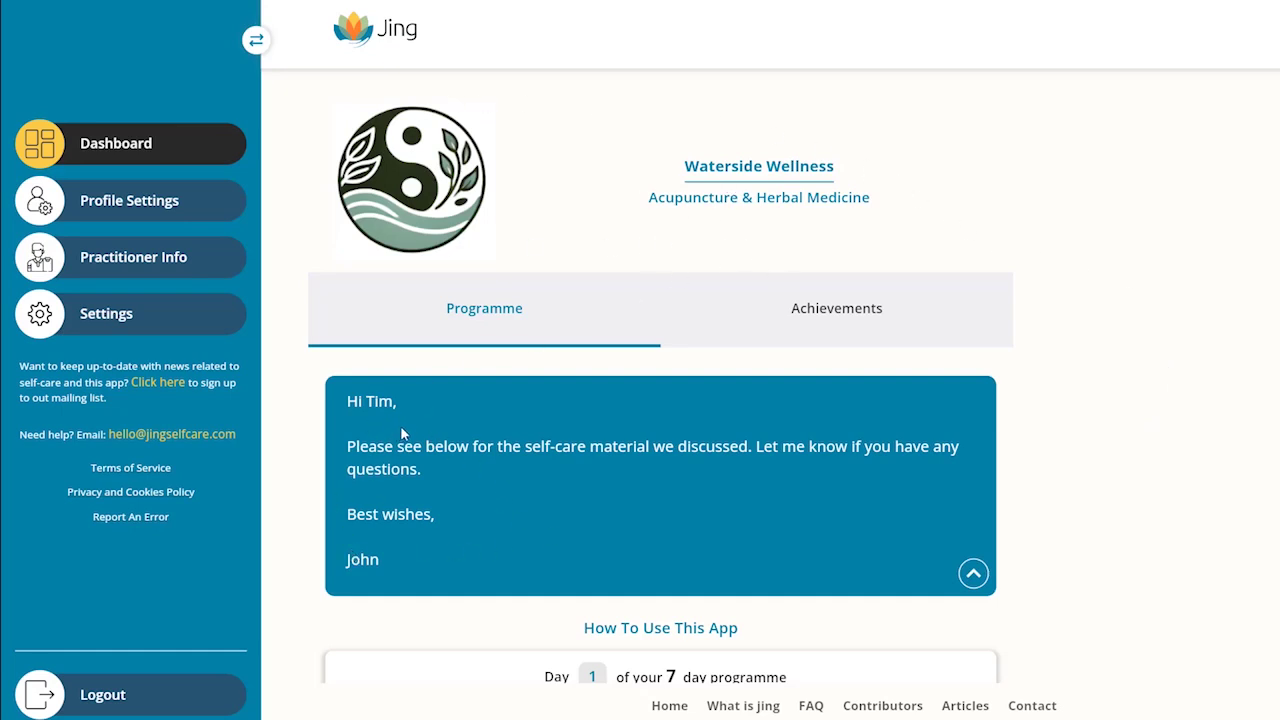
Step: Expand Self-massage in Day 1 of the dashboard programme to reveal the Anxiety and stress exercise
{"action": "scroll", "coordinate": [987, 478], "scroll_direction": "down", "scroll_amount": 8}
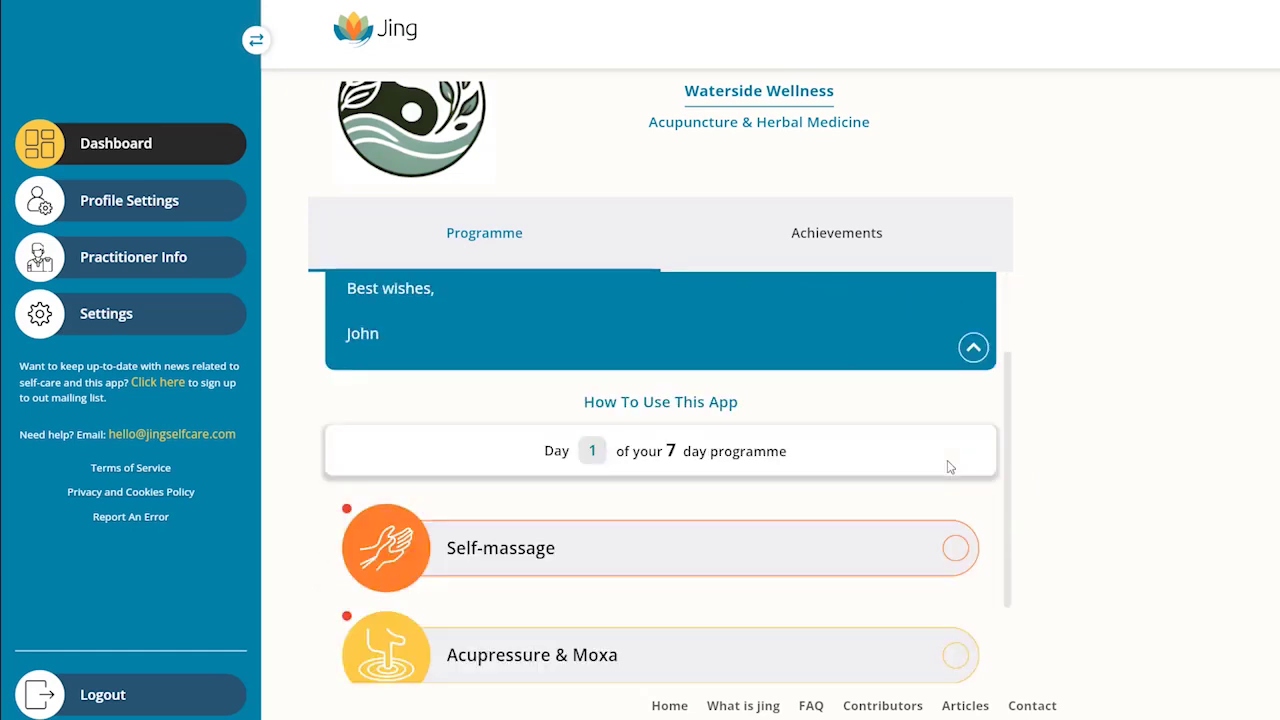
{"action": "scroll", "coordinate": [766, 548], "scroll_direction": "down", "scroll_amount": 2}
{"action": "scroll", "coordinate": [751, 534], "scroll_direction": "up", "scroll_amount": 4}
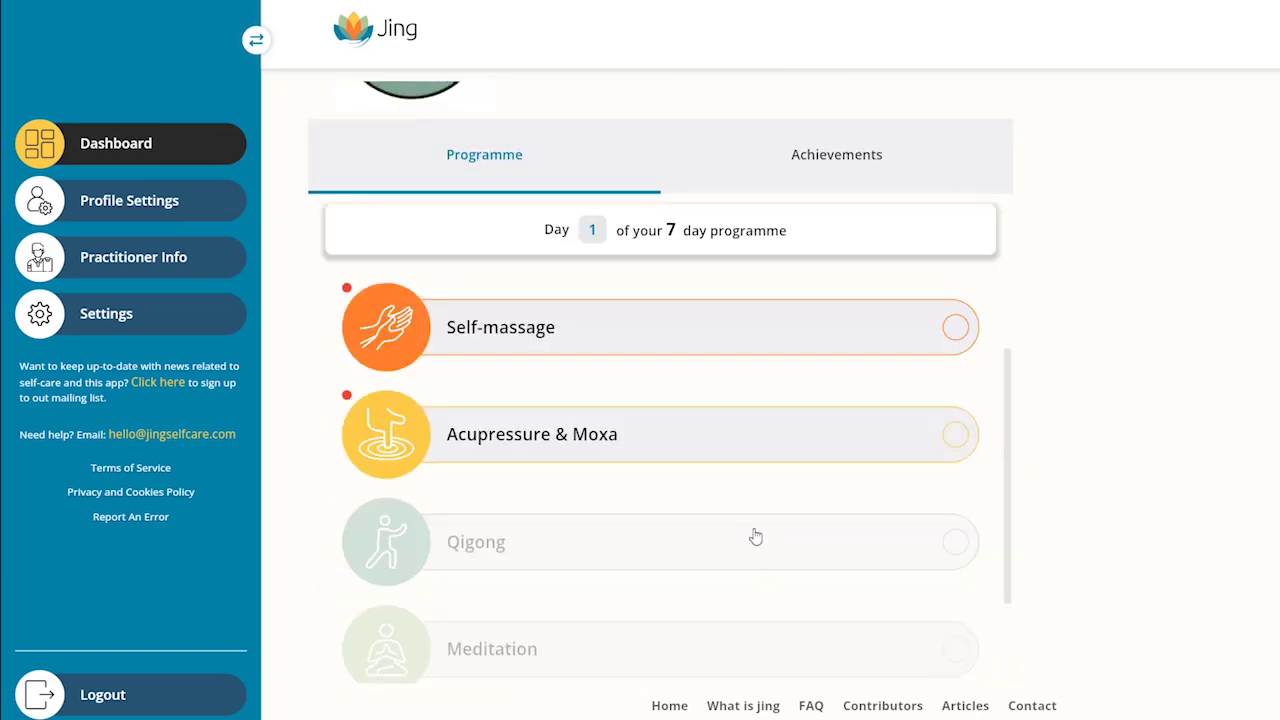
{"action": "left_click", "coordinate": [688, 420]}
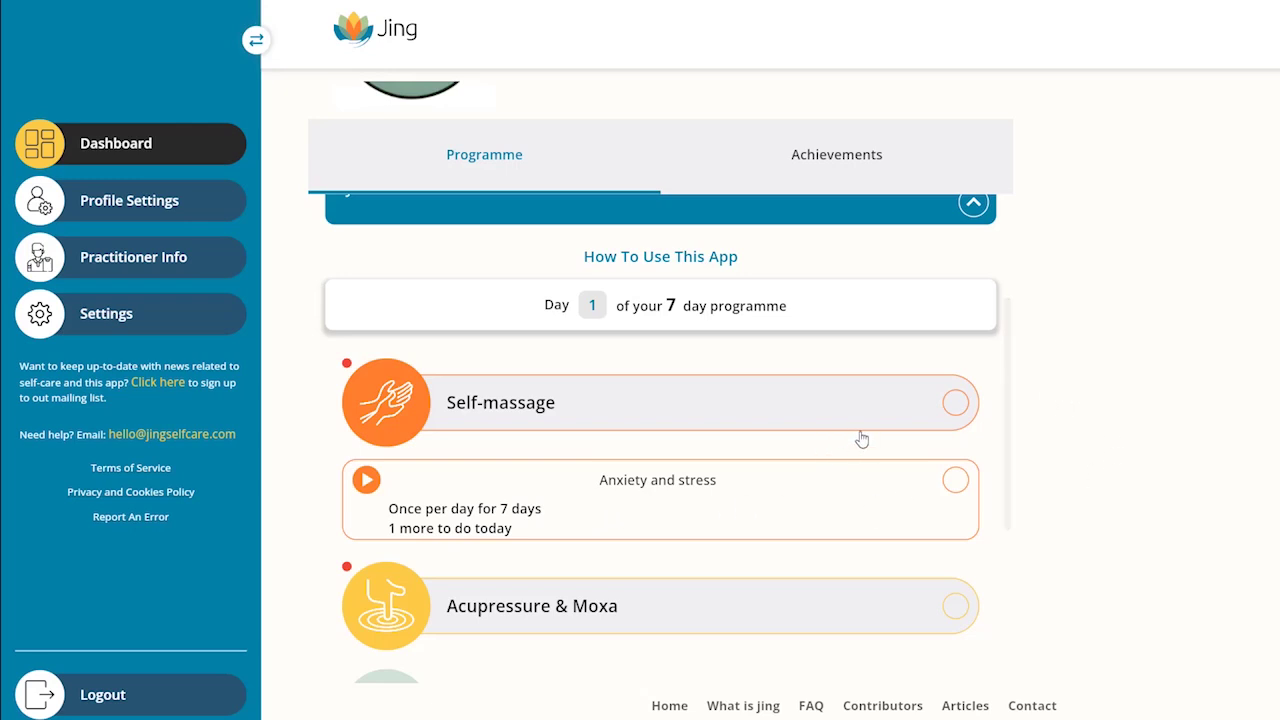
{"action": "scroll", "coordinate": [860, 437], "scroll_direction": "down", "scroll_amount": 2}
Step: Open the Anxiety and stress video, mark today's session done, and dismiss the Selfcare Starter congratulations
{"action": "left_click", "coordinate": [367, 331]}
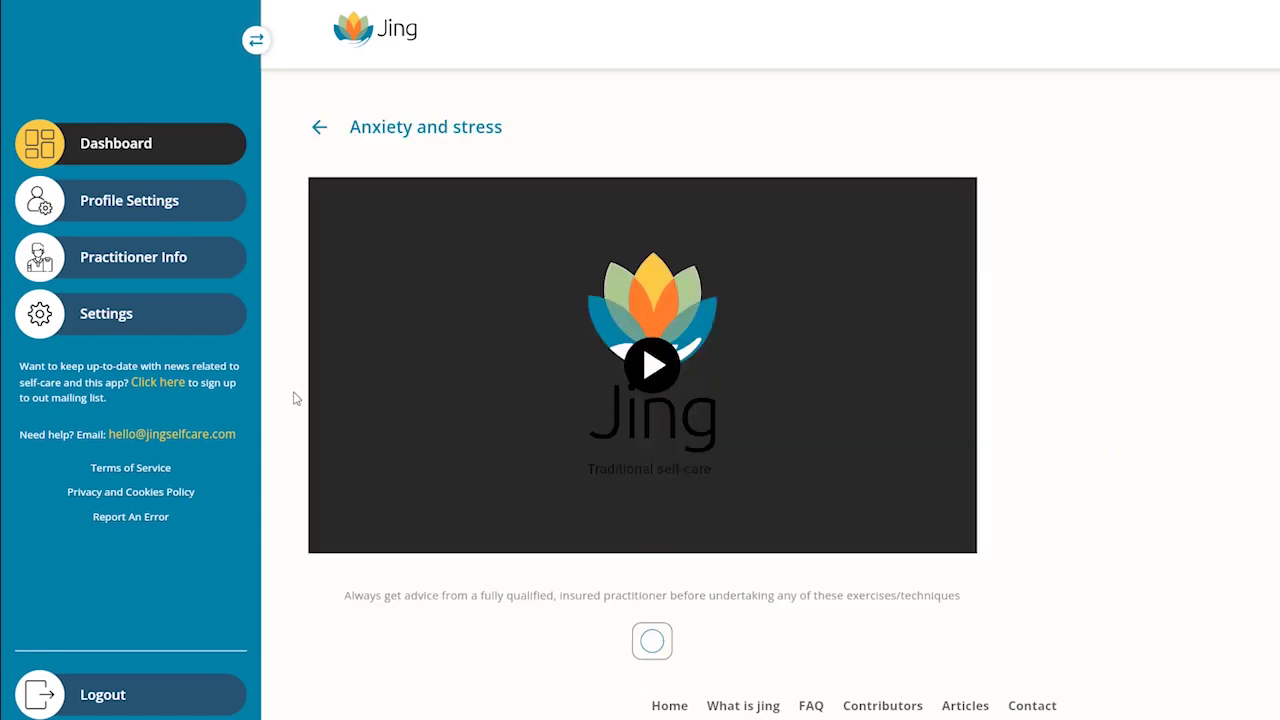
{"action": "scroll", "coordinate": [474, 583], "scroll_direction": "down", "scroll_amount": 2}
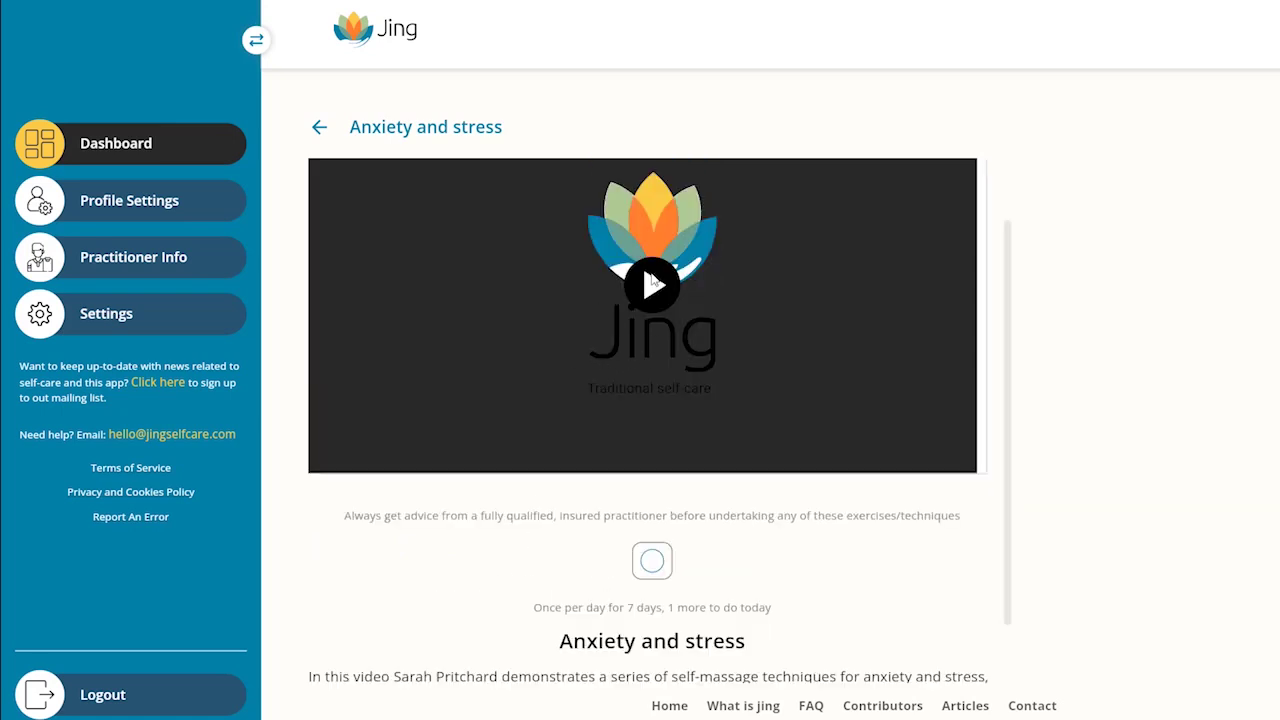
{"action": "left_click", "coordinate": [654, 568]}
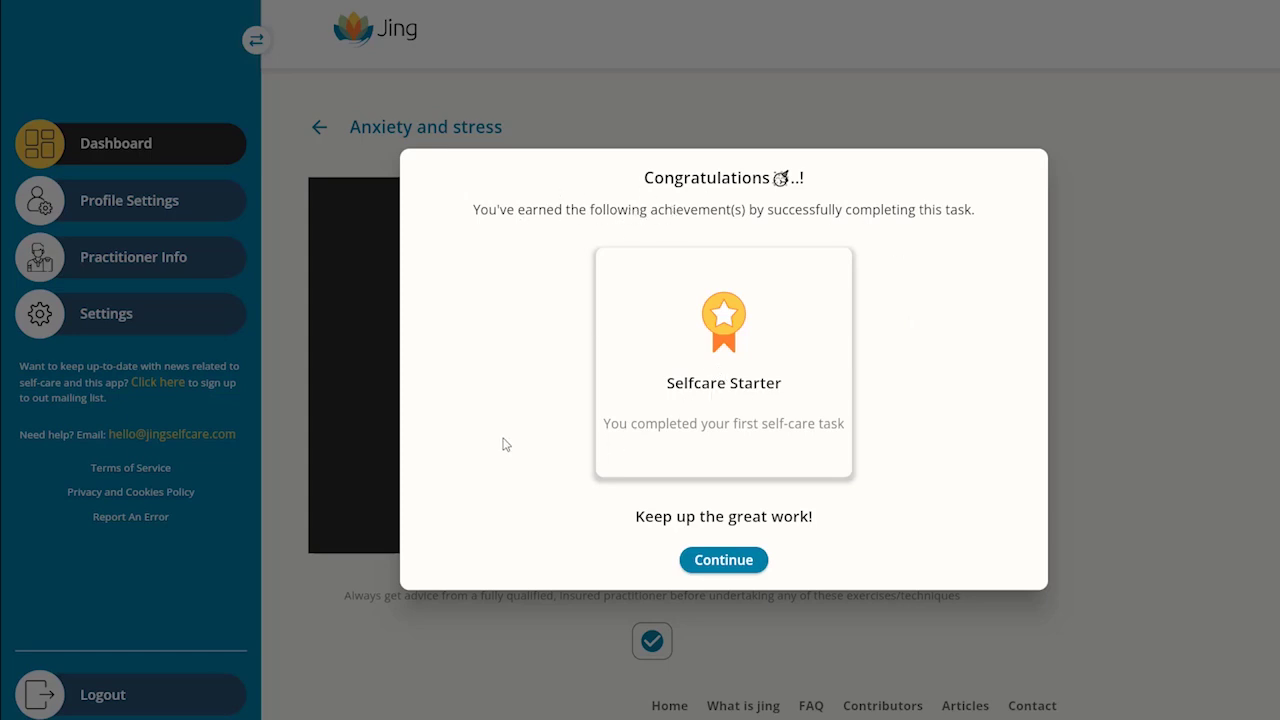
{"action": "left_click", "coordinate": [711, 566]}
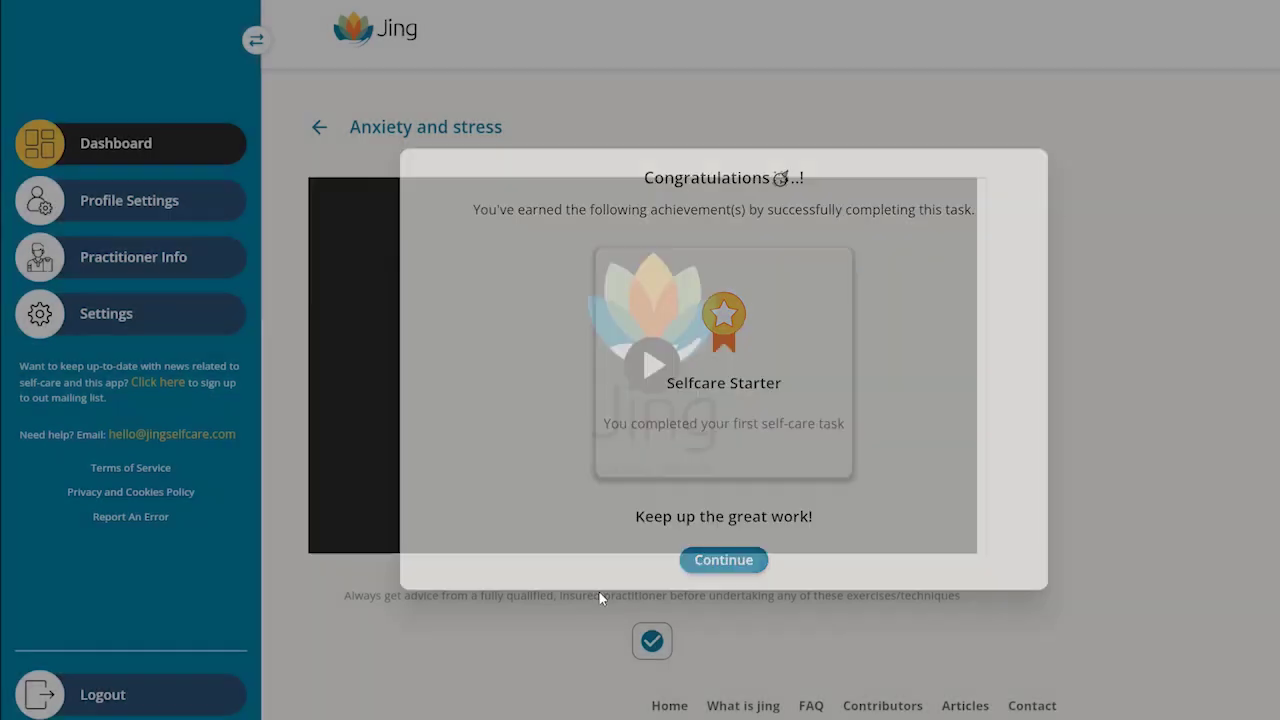
{"action": "left_click", "coordinate": [318, 128]}
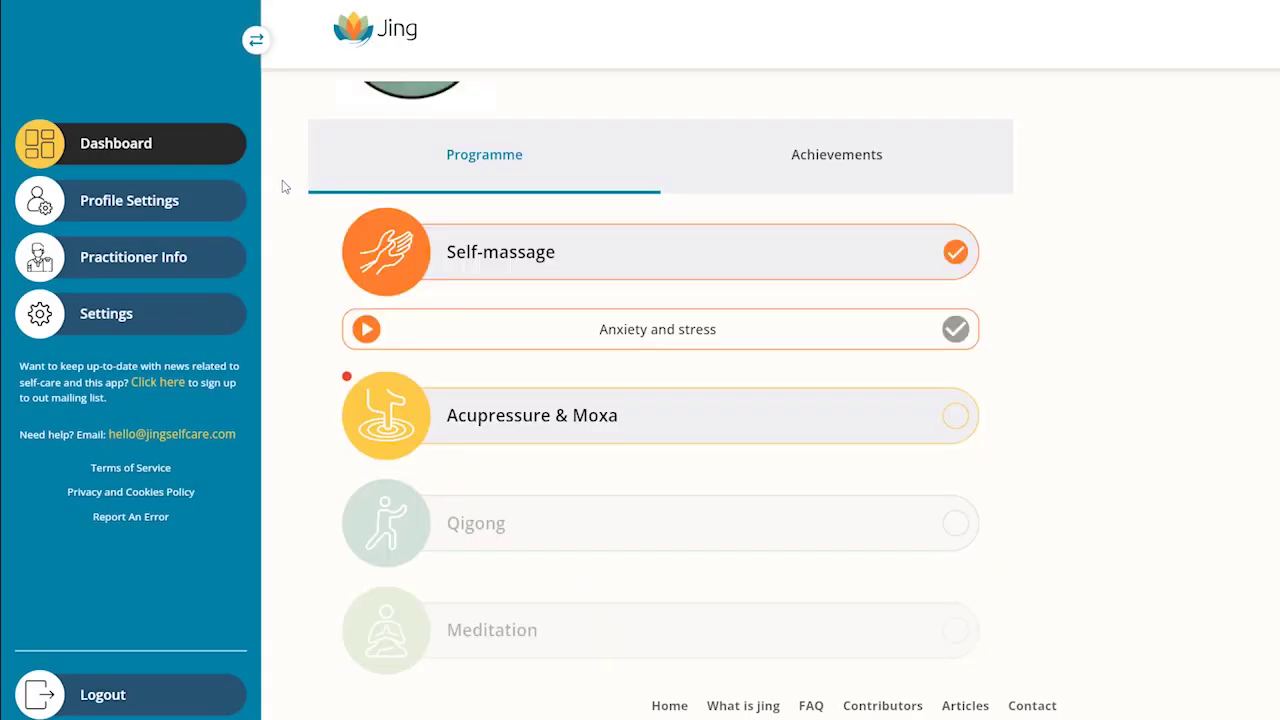
{"action": "left_click", "coordinate": [840, 162]}
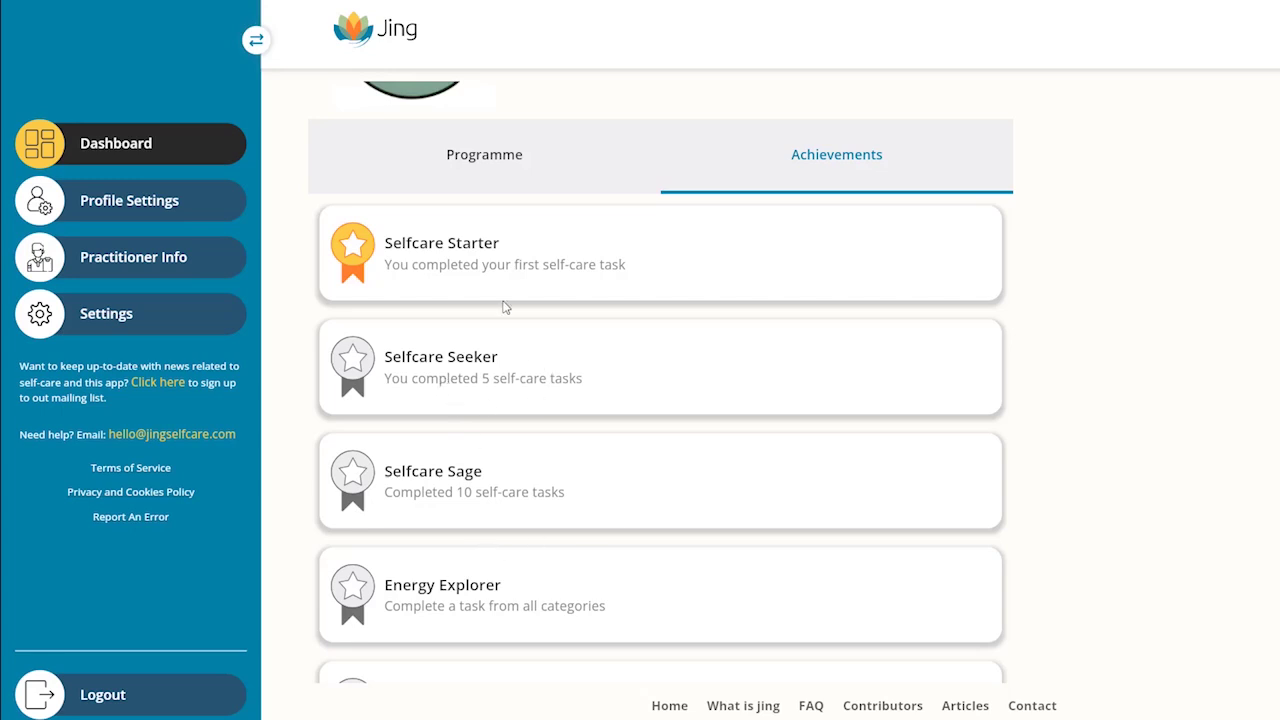
{"action": "scroll", "coordinate": [505, 307], "scroll_direction": "up", "scroll_amount": 3}
{"action": "left_click", "coordinate": [471, 317]}
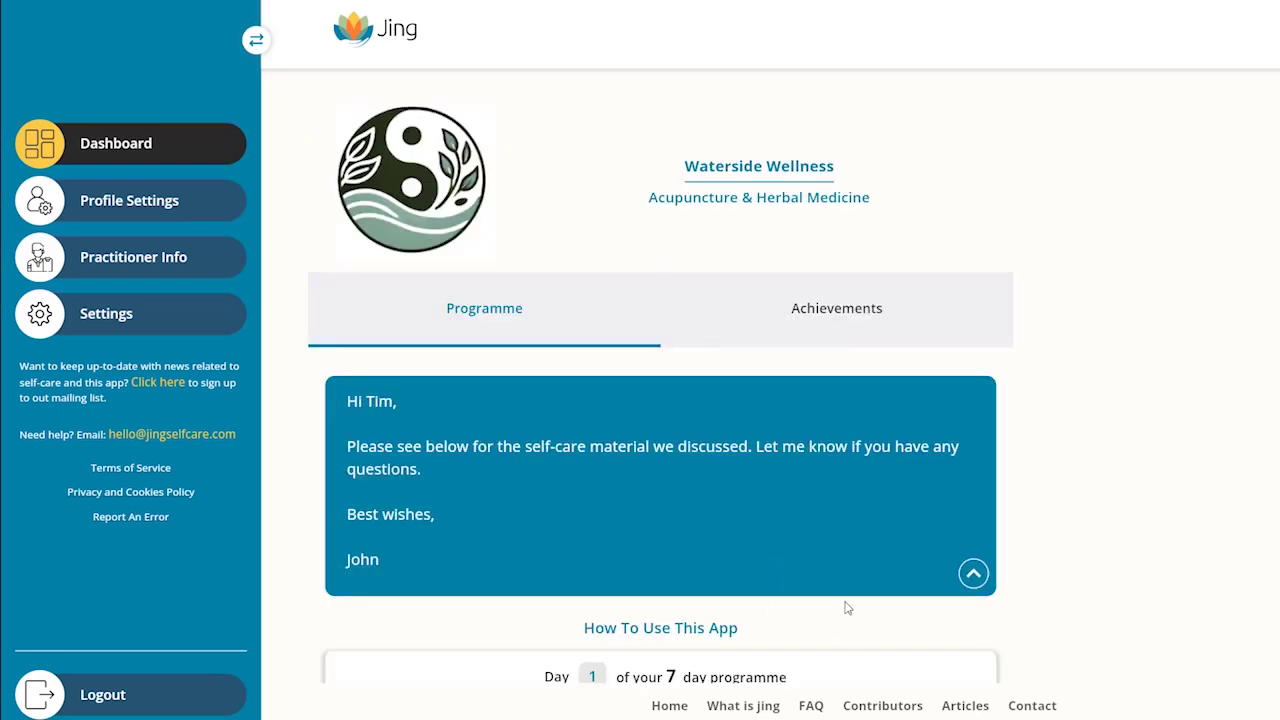
Step: Expand and collapse the Self-massage and Acupressure & Moxa categories to look through their exercises
{"action": "scroll", "coordinate": [845, 607], "scroll_direction": "down", "scroll_amount": 3}
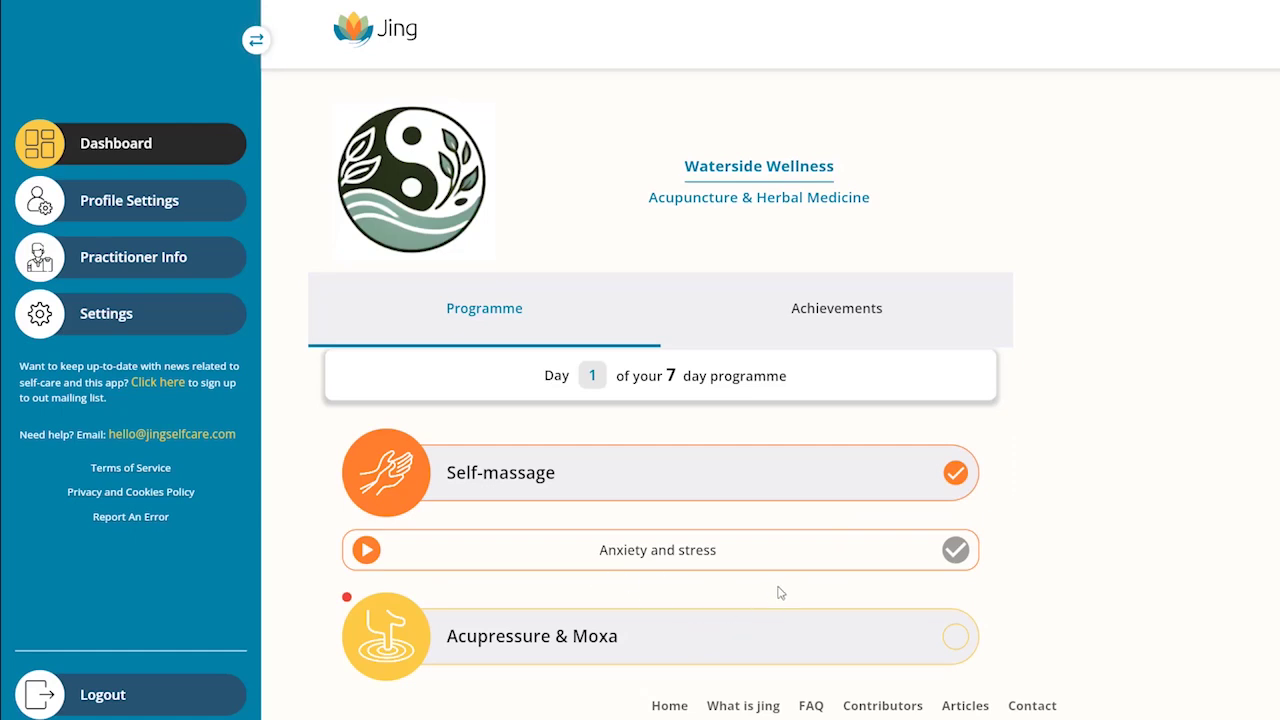
{"action": "left_click", "coordinate": [397, 487]}
{"action": "left_click", "coordinate": [398, 483]}
{"action": "left_click", "coordinate": [399, 484]}
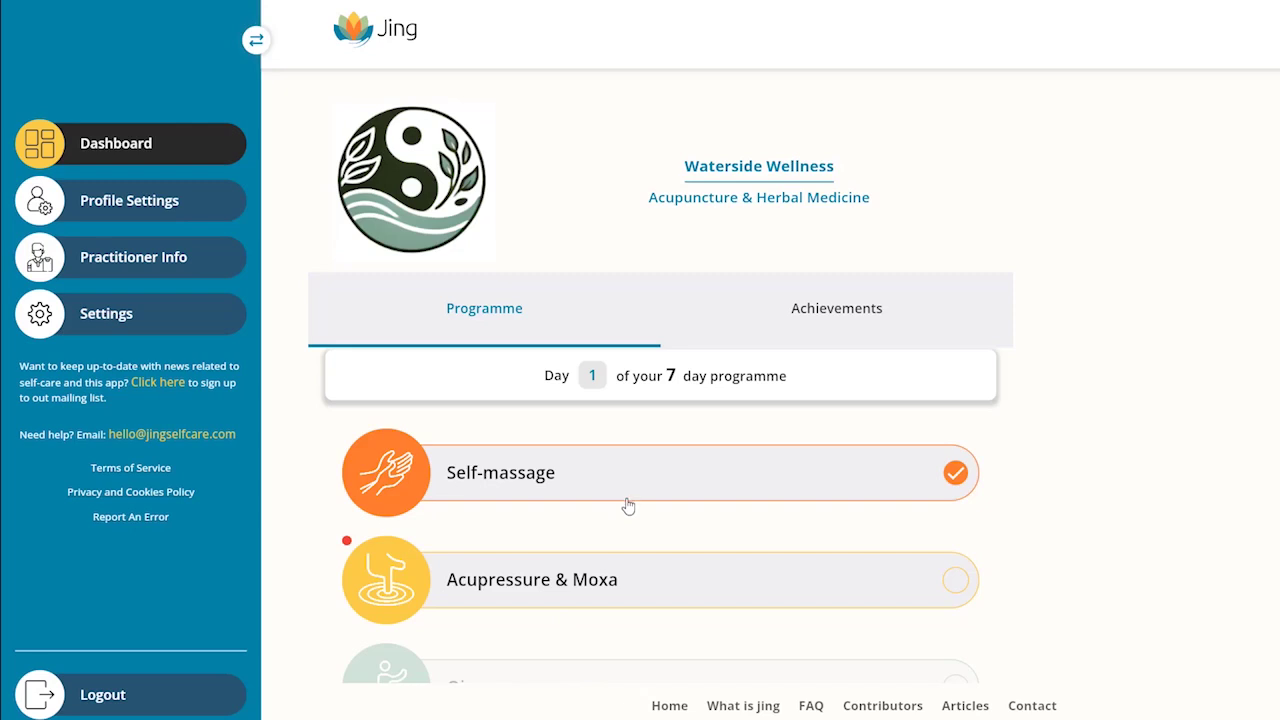
{"action": "scroll", "coordinate": [683, 526], "scroll_direction": "down", "scroll_amount": 1}
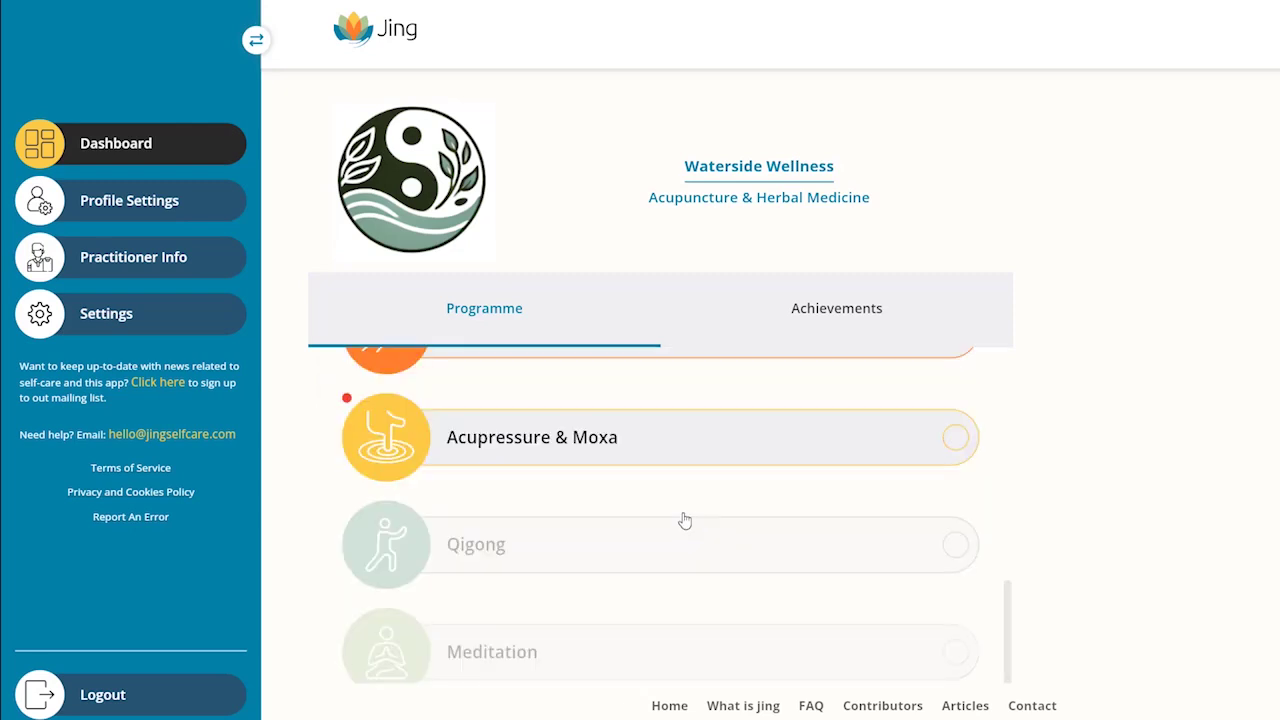
{"action": "scroll", "coordinate": [681, 505], "scroll_direction": "down", "scroll_amount": 2}
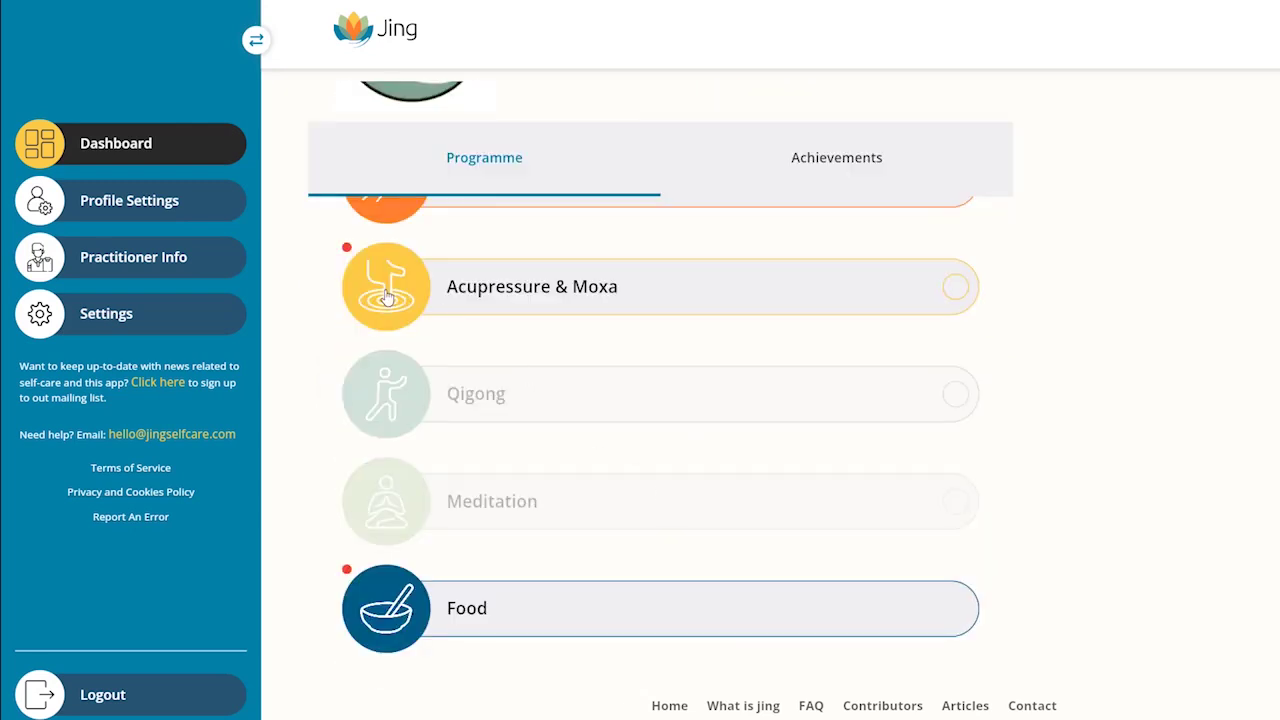
{"action": "left_click", "coordinate": [388, 297]}
{"action": "left_click", "coordinate": [391, 298]}
{"action": "left_click", "coordinate": [393, 298]}
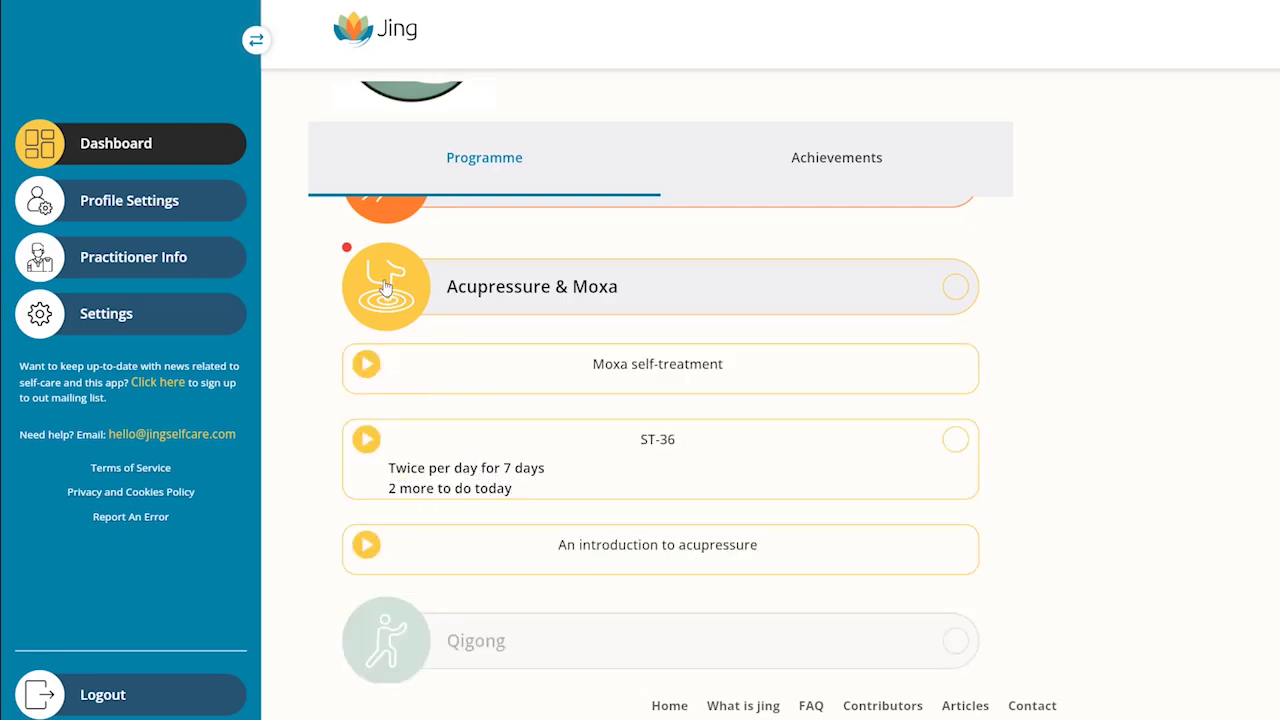
{"action": "left_click", "coordinate": [386, 290]}
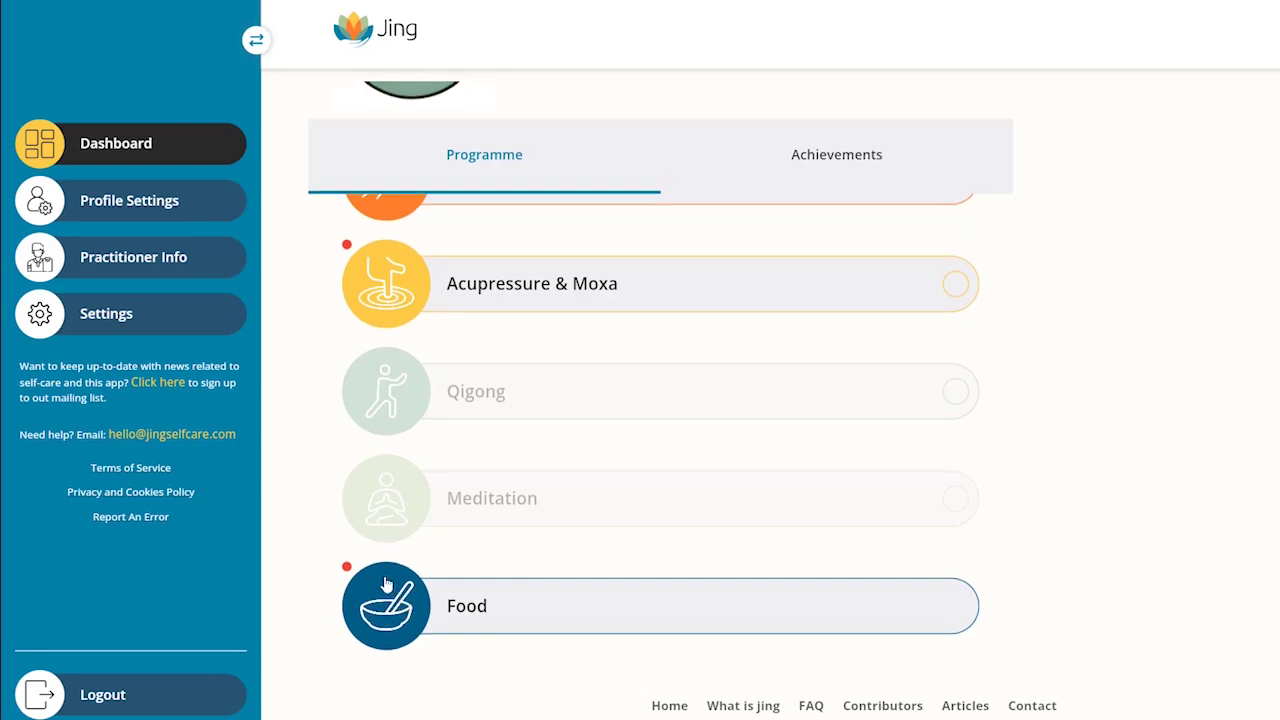
Step: View the Minestrone soup recipe under Food > Recipes, then return to the recipe list
{"action": "left_click", "coordinate": [395, 605]}
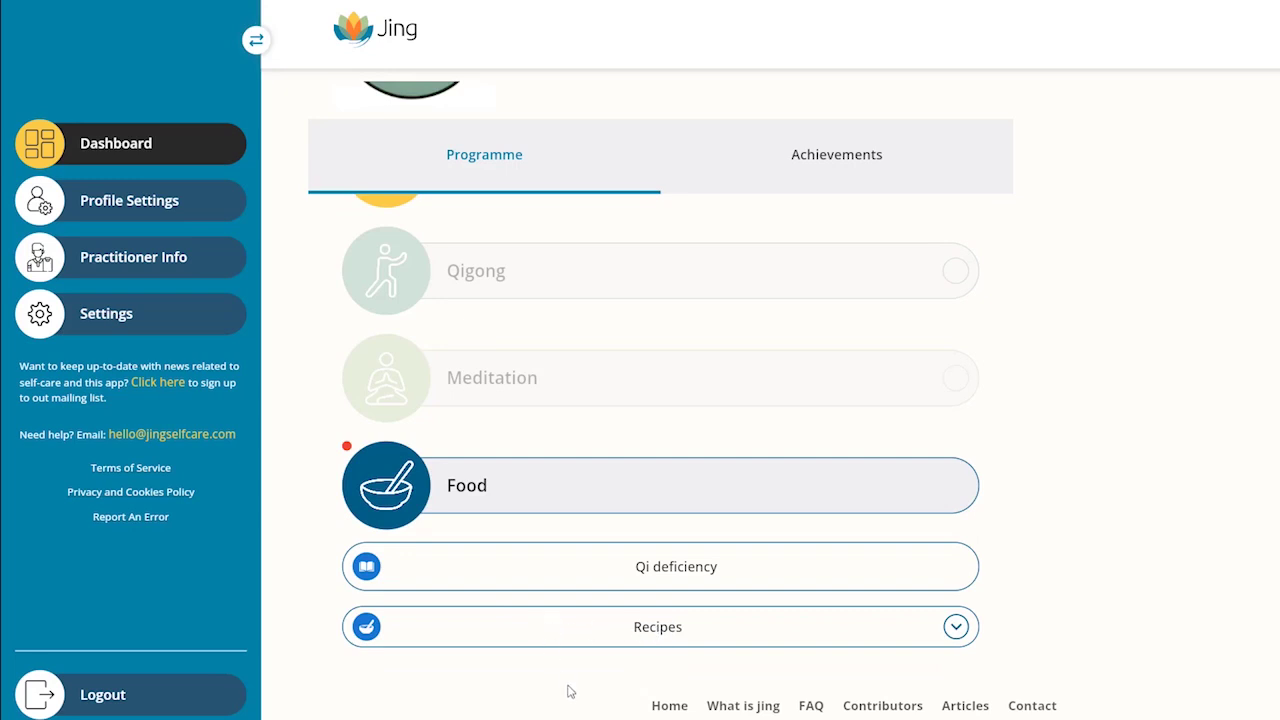
{"action": "left_click", "coordinate": [955, 628]}
{"action": "scroll", "coordinate": [760, 591], "scroll_direction": "down", "scroll_amount": 5}
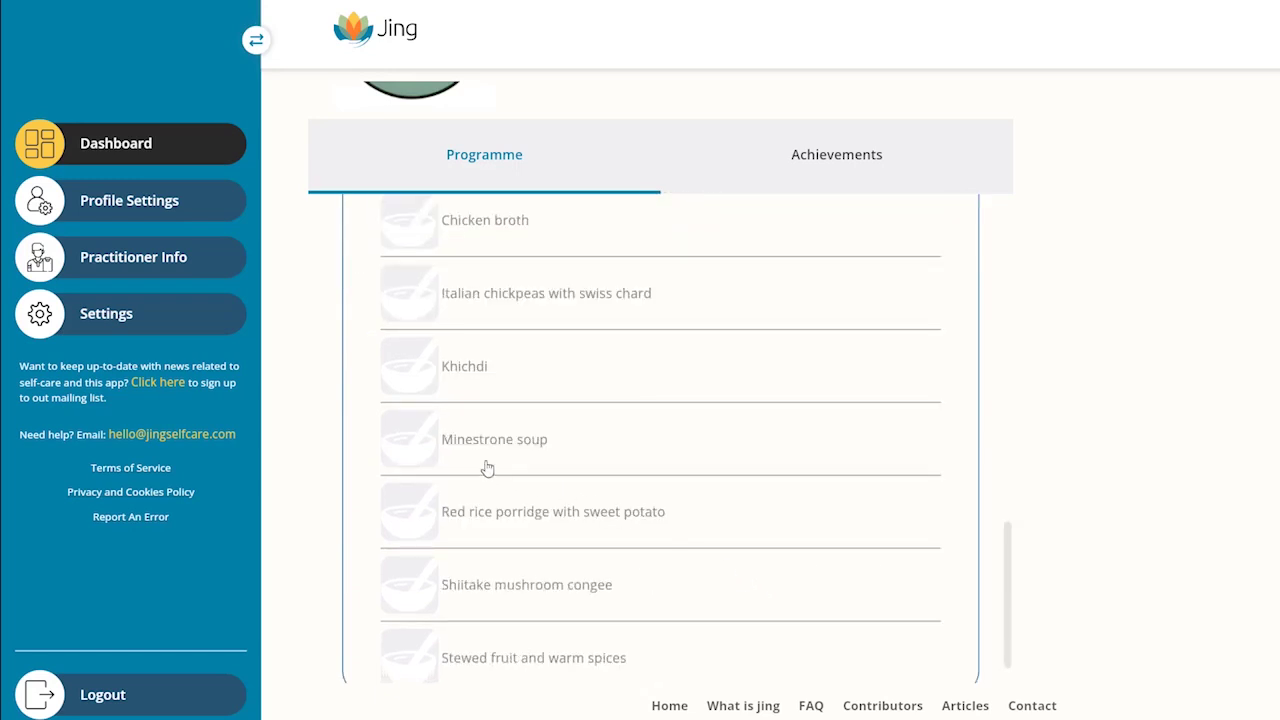
{"action": "left_click", "coordinate": [534, 460]}
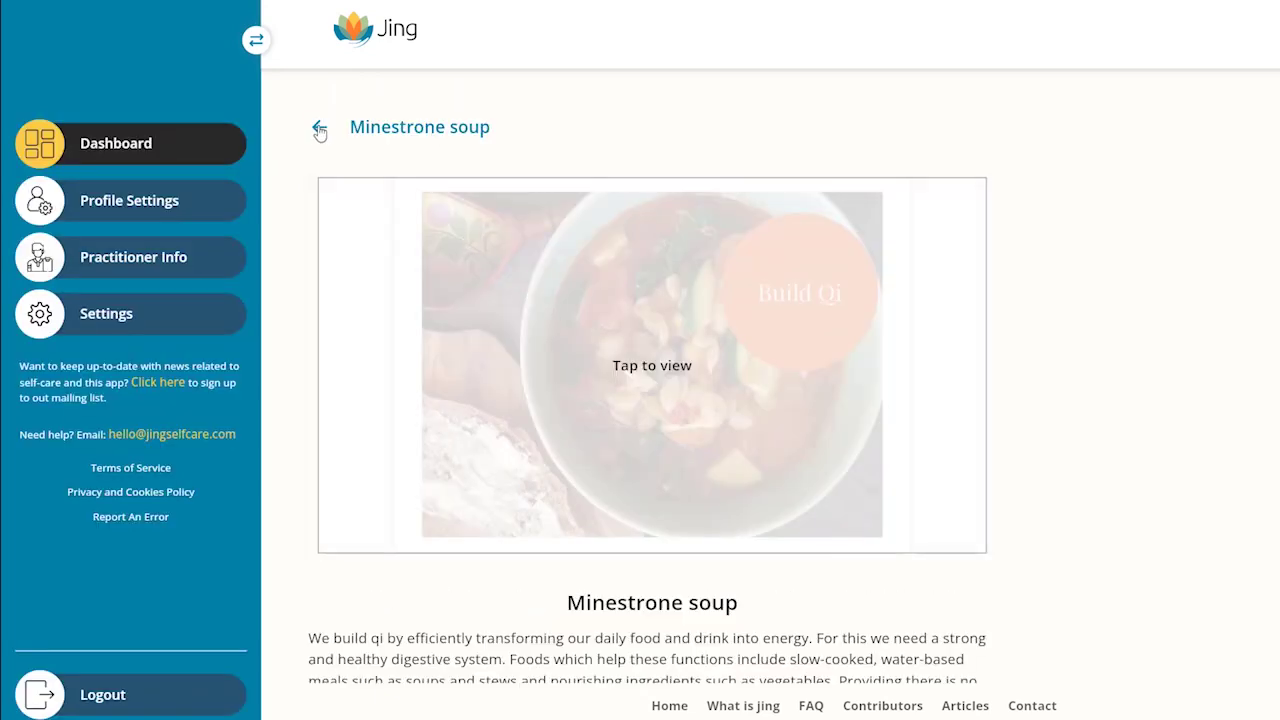
{"action": "left_click", "coordinate": [319, 130]}
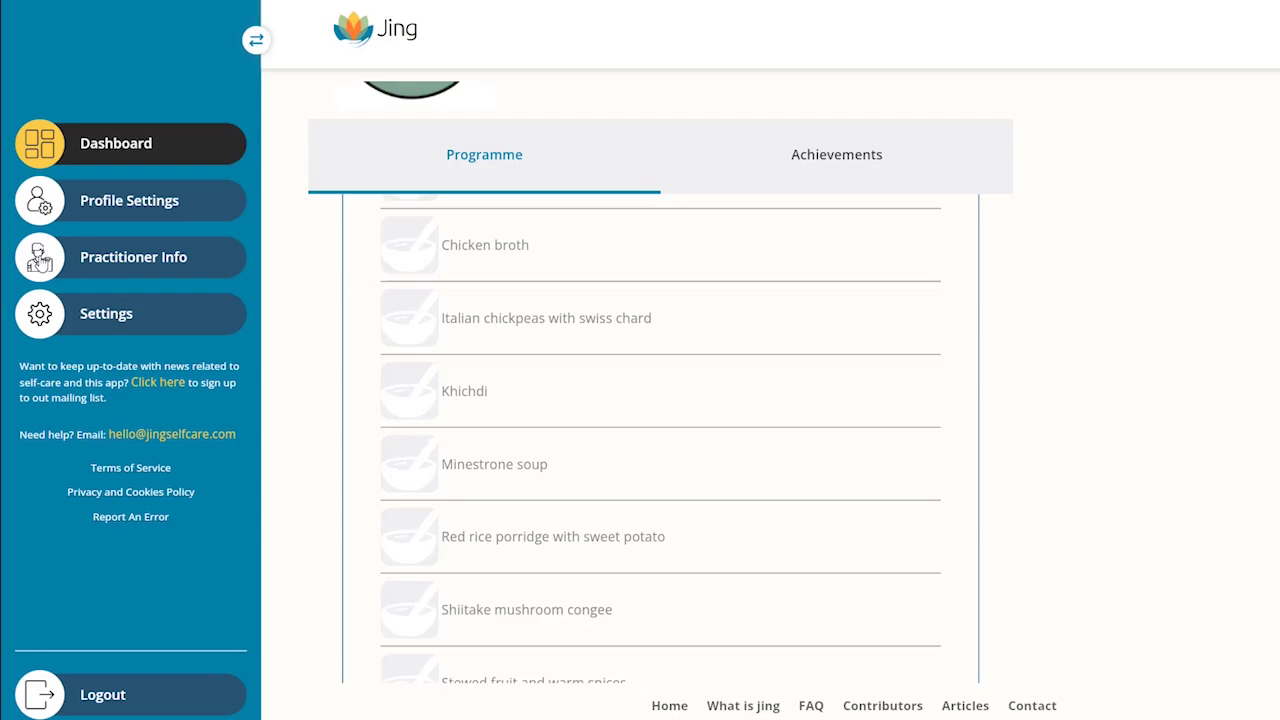
{"action": "left_click", "coordinate": [40, 257]}
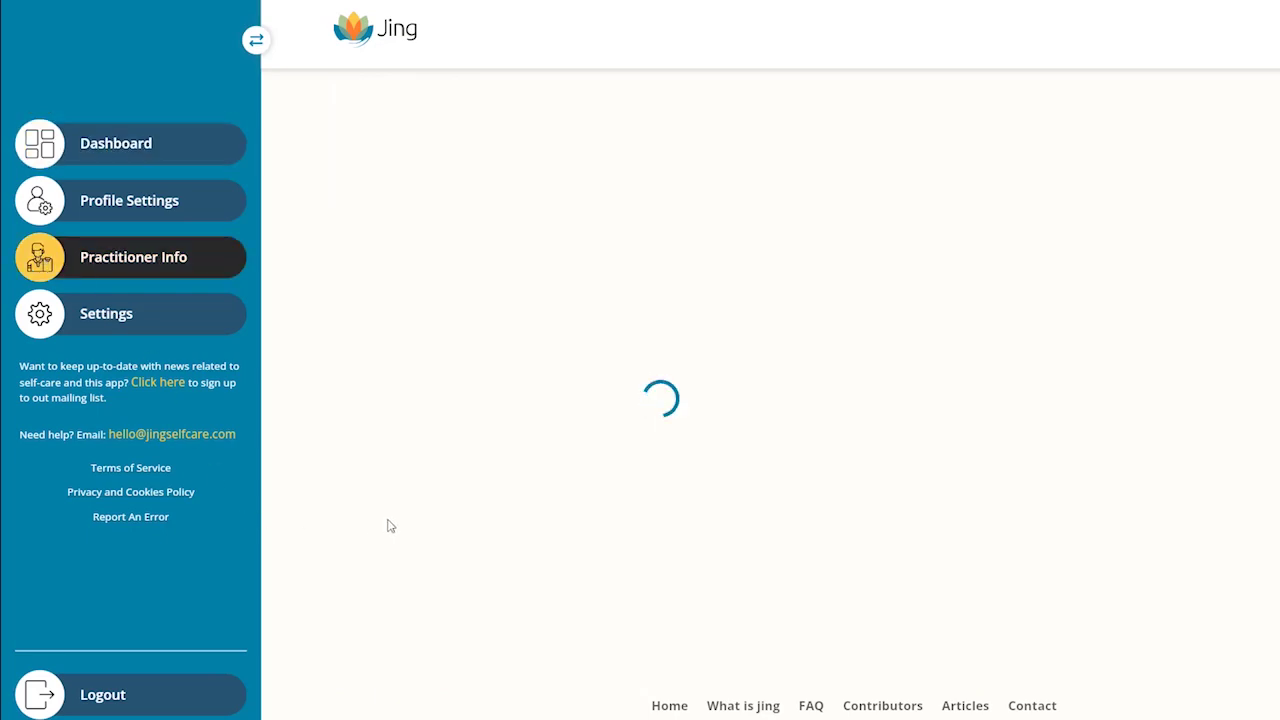
Step: Scroll through the practitioner's profile and biography text
{"action": "scroll", "coordinate": [645, 422], "scroll_direction": "down", "scroll_amount": 1}
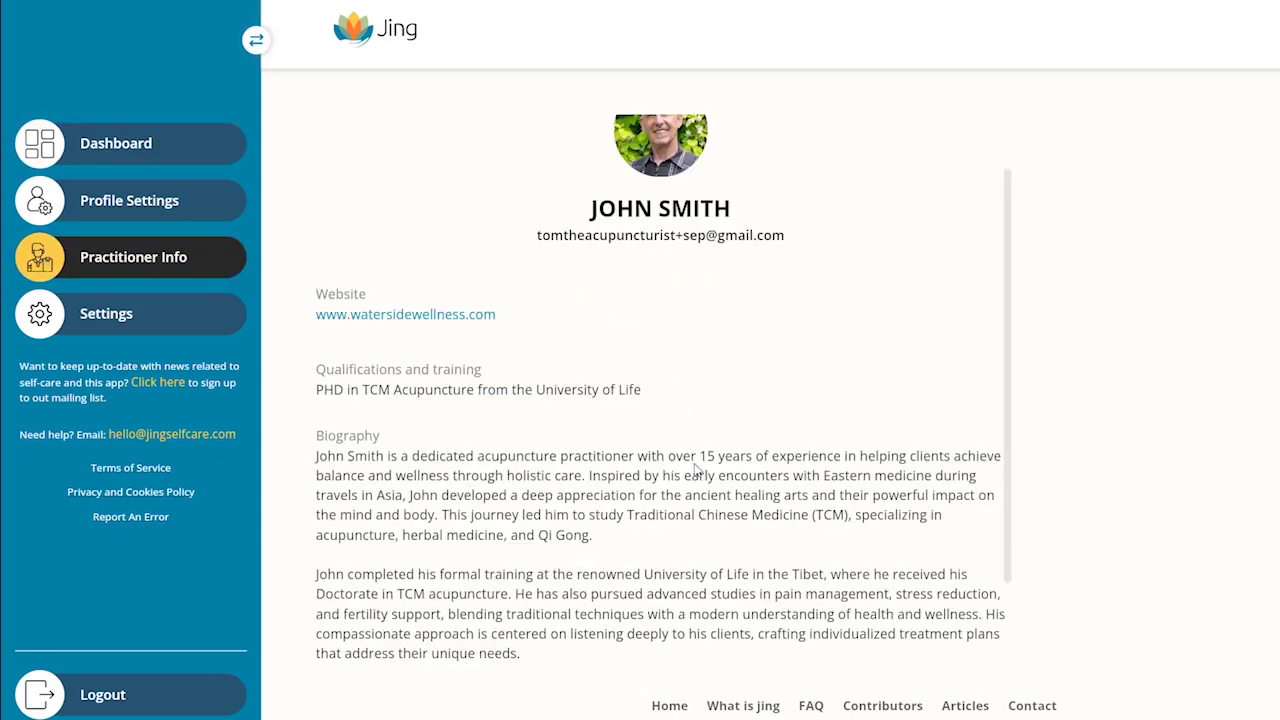
{"action": "scroll", "coordinate": [697, 468], "scroll_direction": "down", "scroll_amount": 2}
{"action": "scroll", "coordinate": [700, 475], "scroll_direction": "up", "scroll_amount": 3}
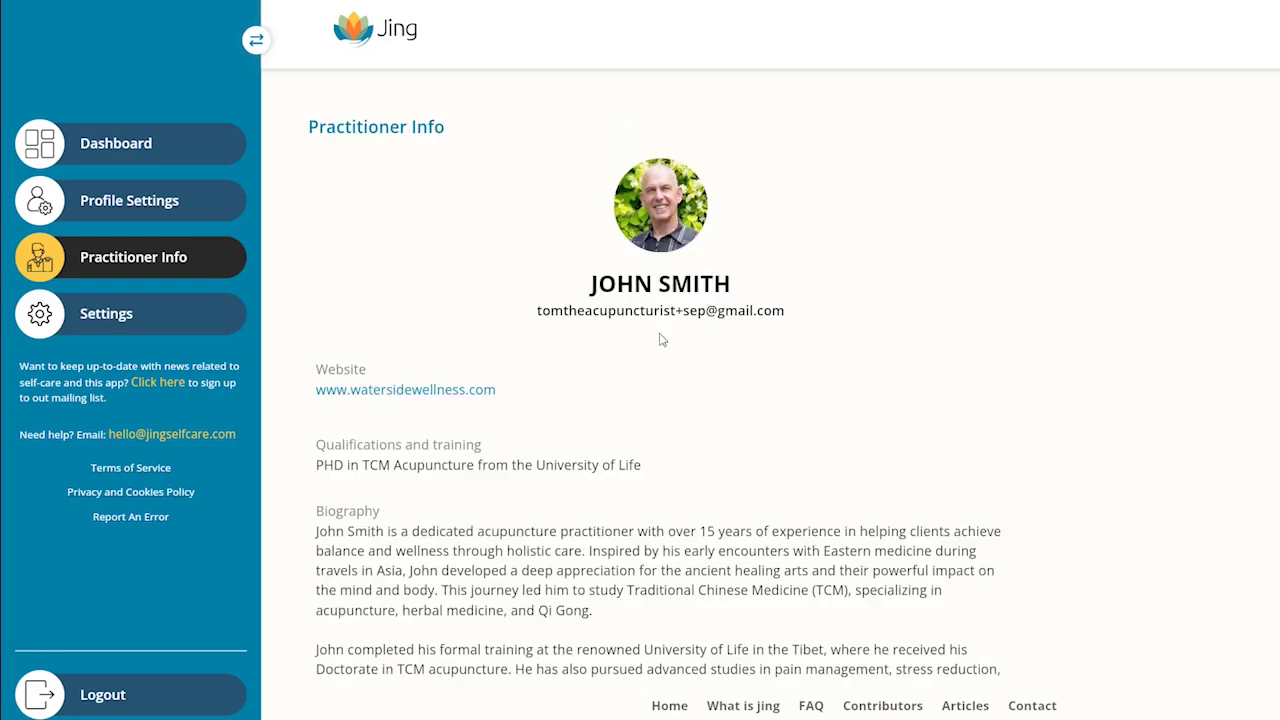
{"action": "scroll", "coordinate": [665, 479], "scroll_direction": "down", "scroll_amount": 3}
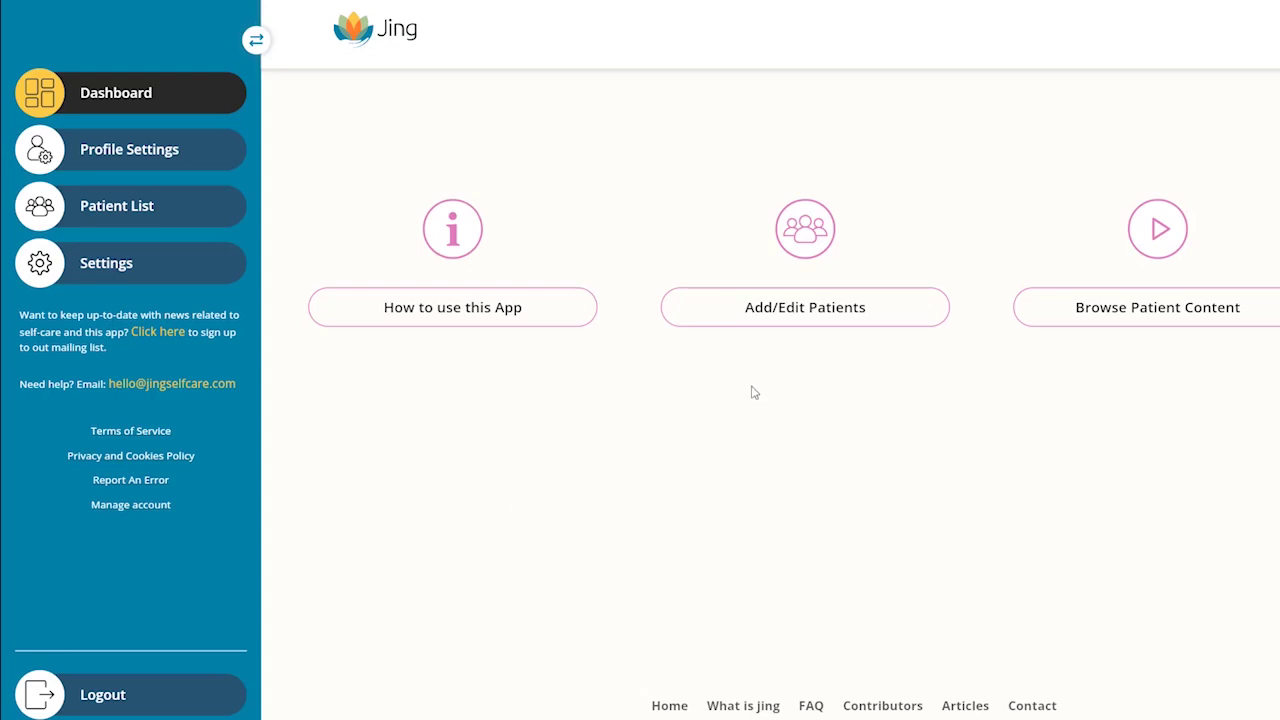
Step: Open Add/Edit Patients and bring up the Excel Import explanation via the info icon
{"action": "left_click", "coordinate": [803, 316]}
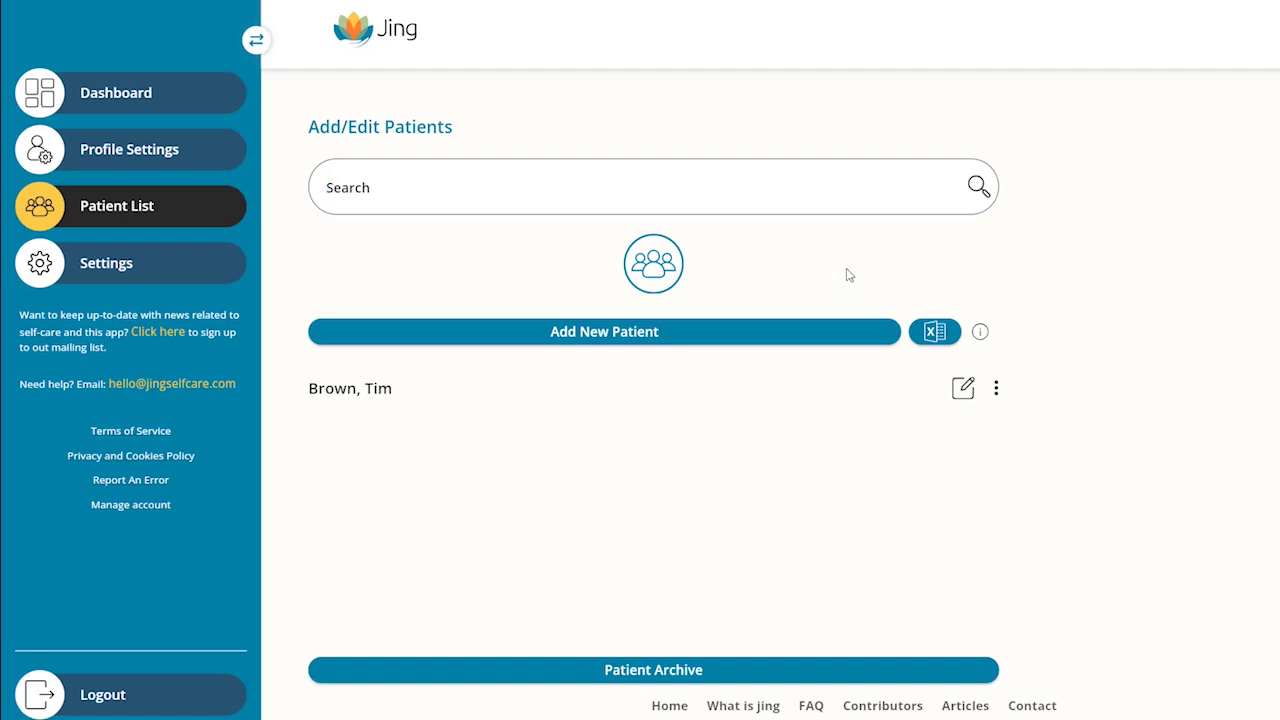
{"action": "mouse_move", "coordinate": [979, 336]}
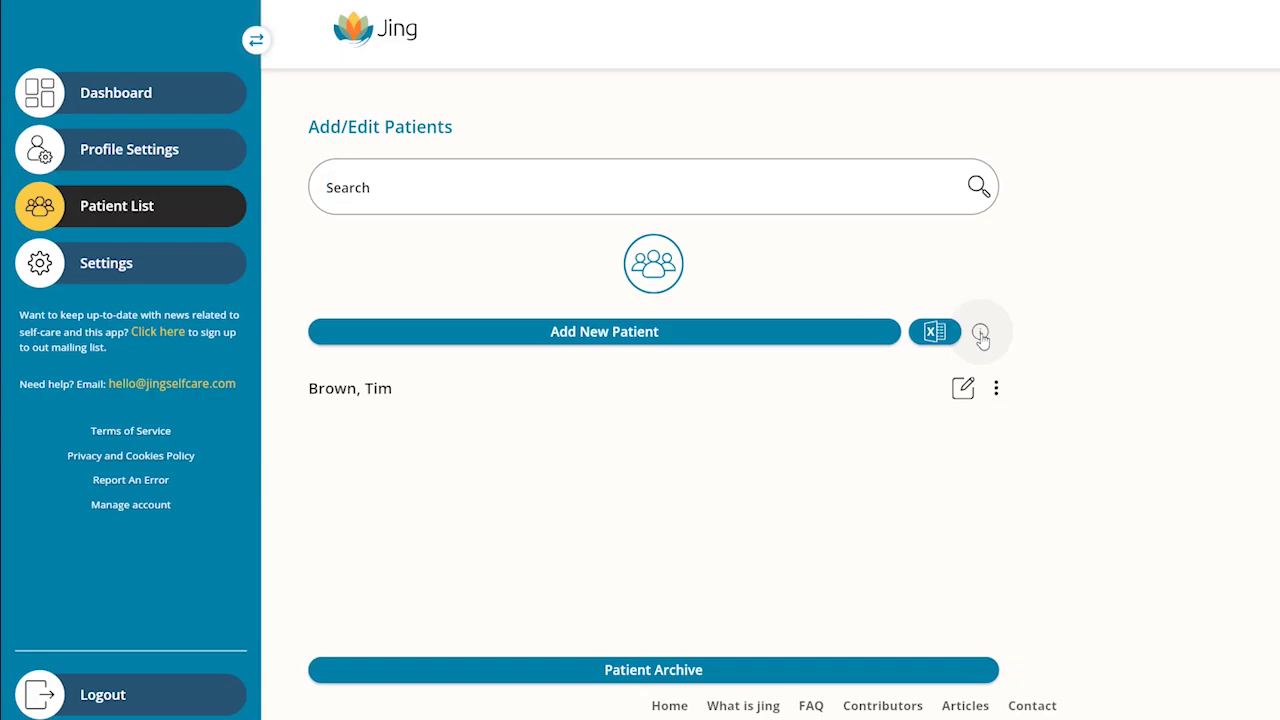
{"action": "left_click", "coordinate": [981, 334]}
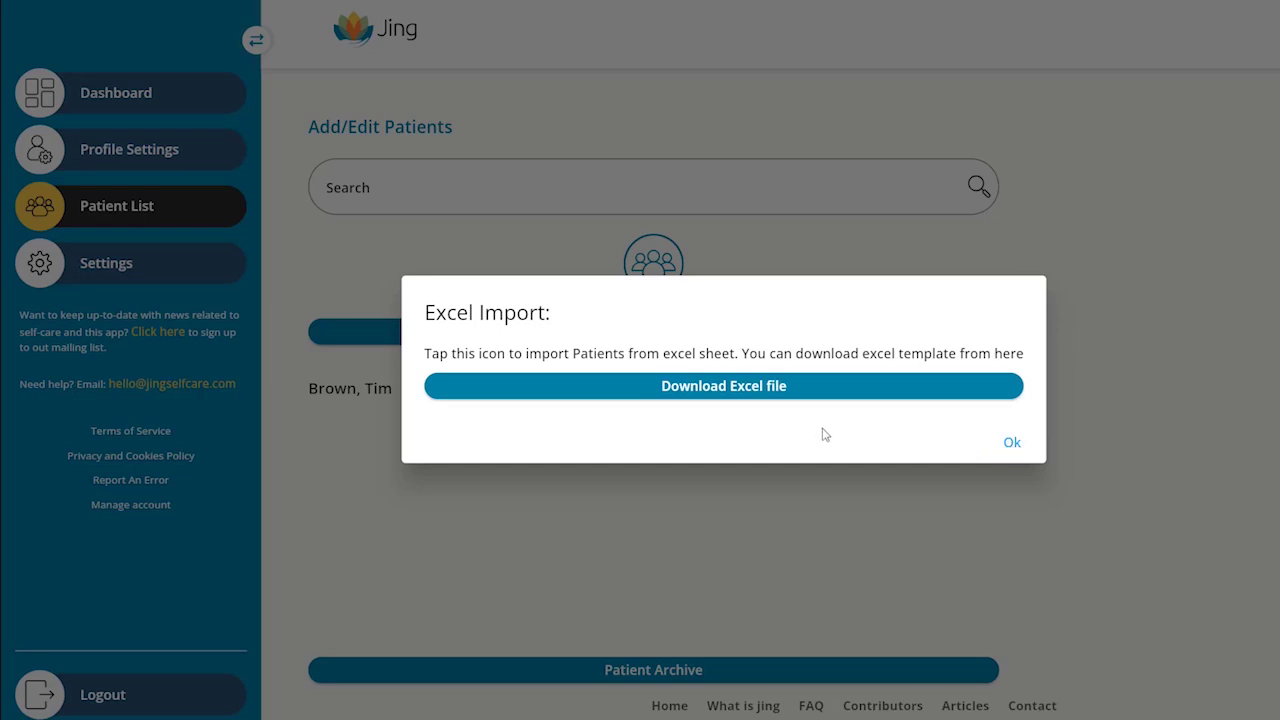
Step: Import waterside_patient_list.xlsx, adding four patients under Pending Patients
{"action": "left_click", "coordinate": [1013, 443]}
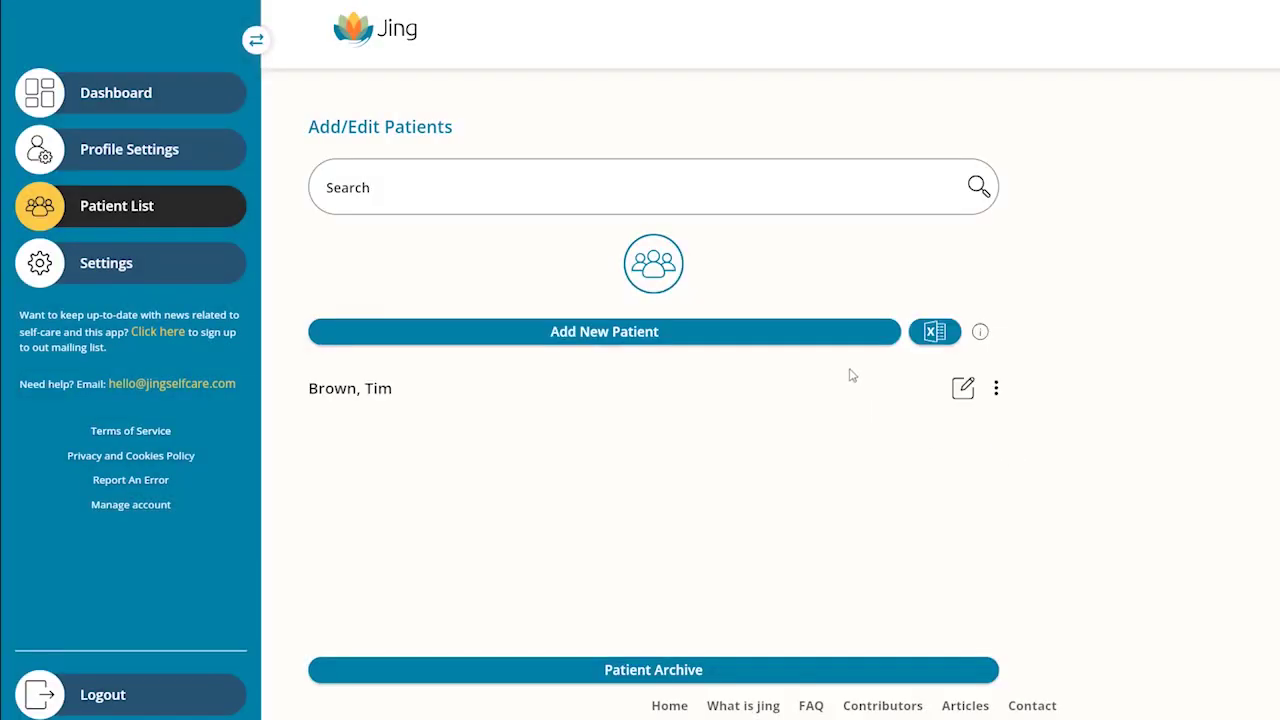
{"action": "left_click", "coordinate": [934, 334]}
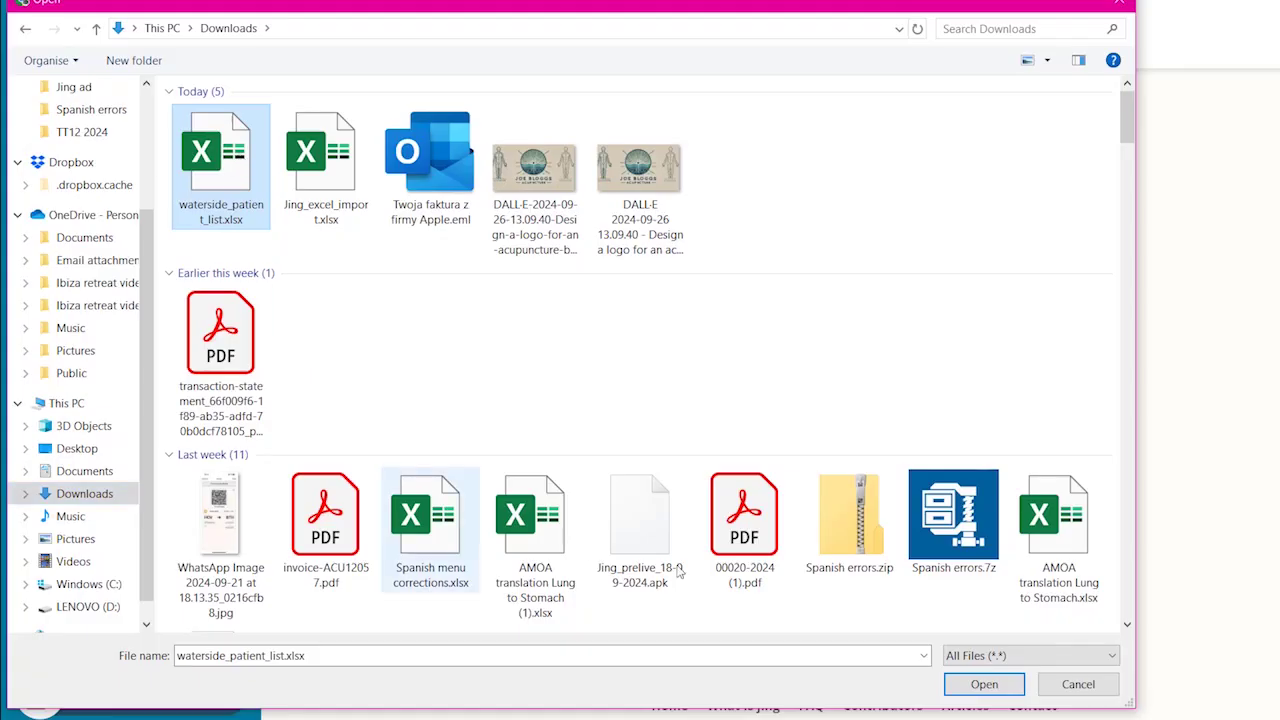
{"action": "left_click", "coordinate": [983, 689]}
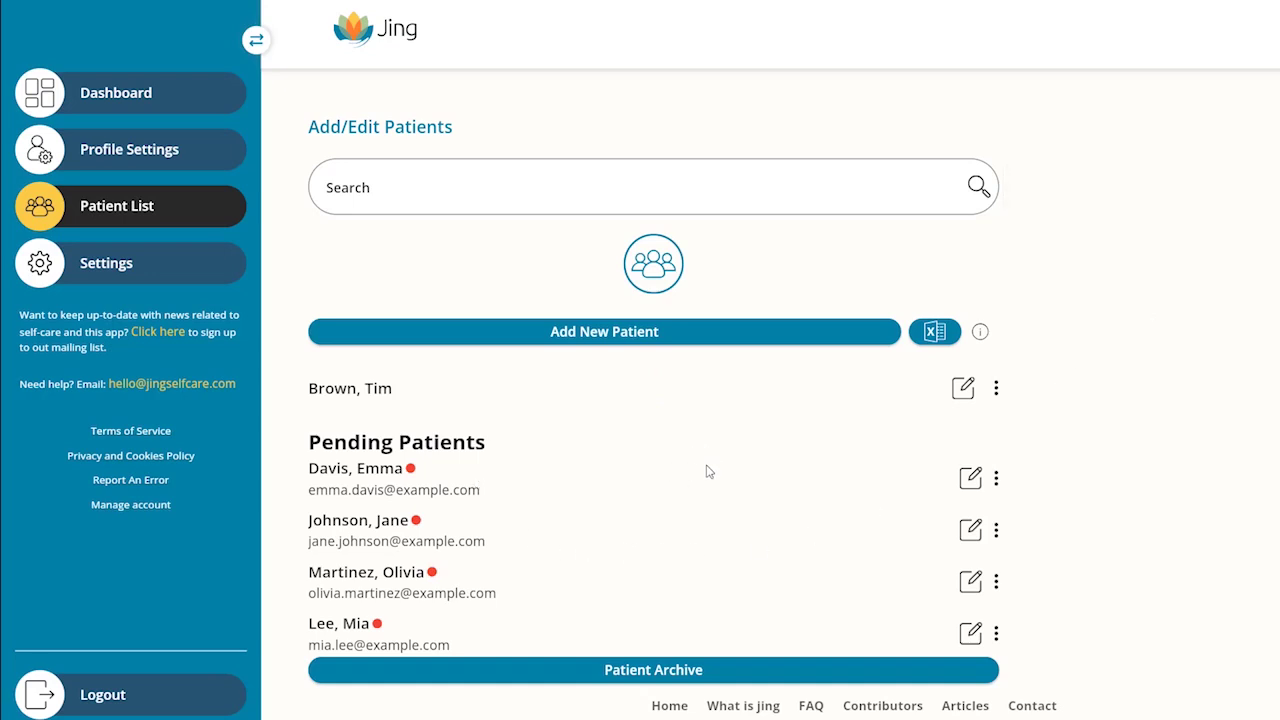
{"action": "scroll", "coordinate": [706, 470], "scroll_direction": "down", "scroll_amount": 10}
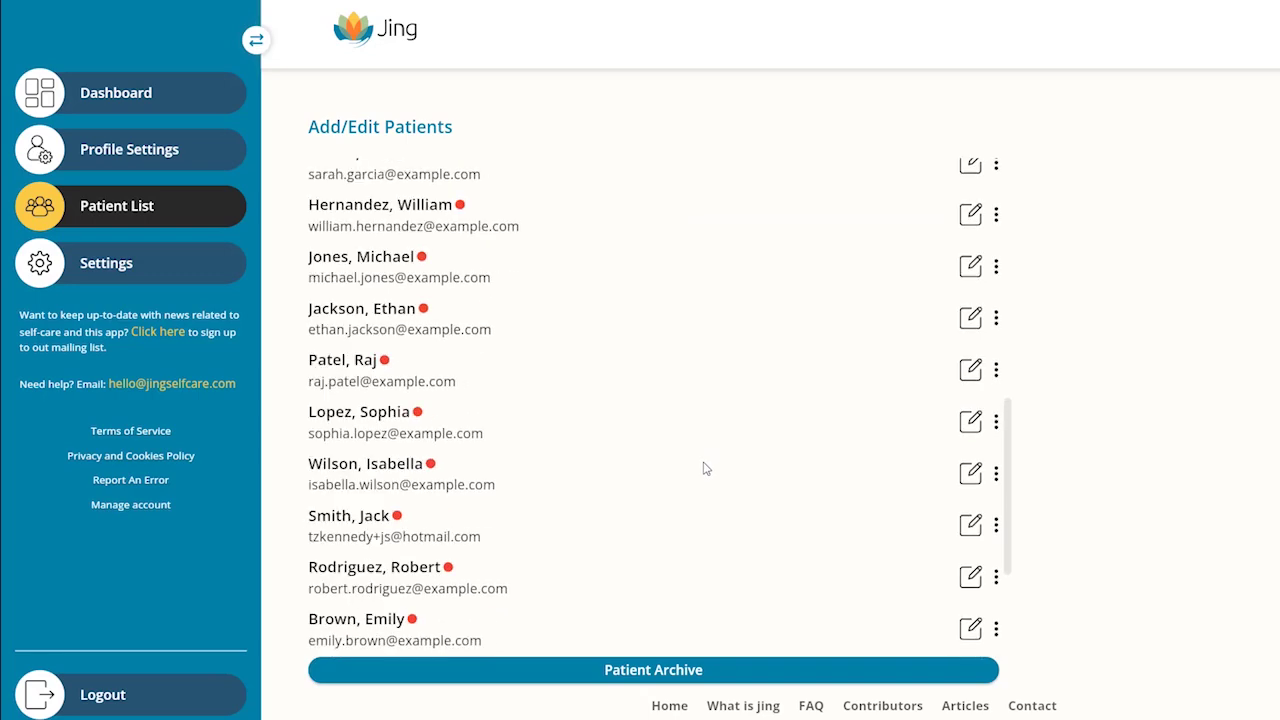
{"action": "scroll", "coordinate": [706, 469], "scroll_direction": "down", "scroll_amount": 2}
{"action": "scroll", "coordinate": [706, 469], "scroll_direction": "up", "scroll_amount": 6}
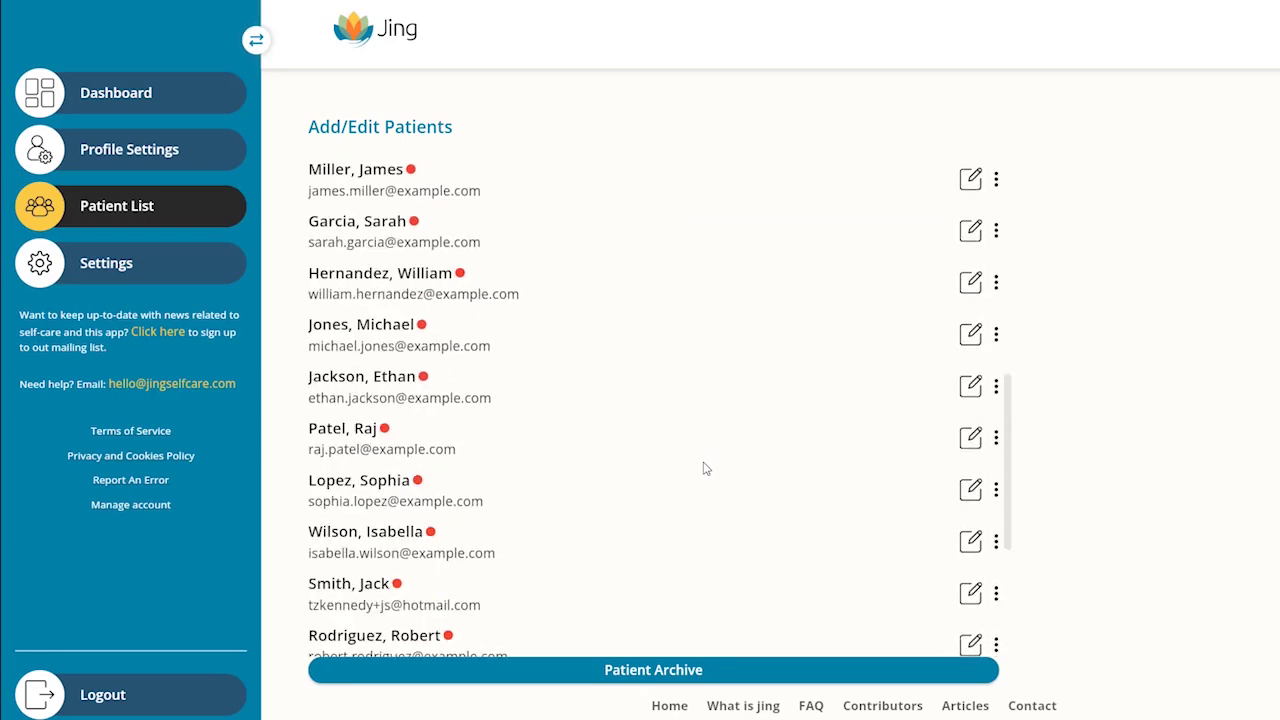
{"action": "scroll", "coordinate": [706, 469], "scroll_direction": "up", "scroll_amount": 5}
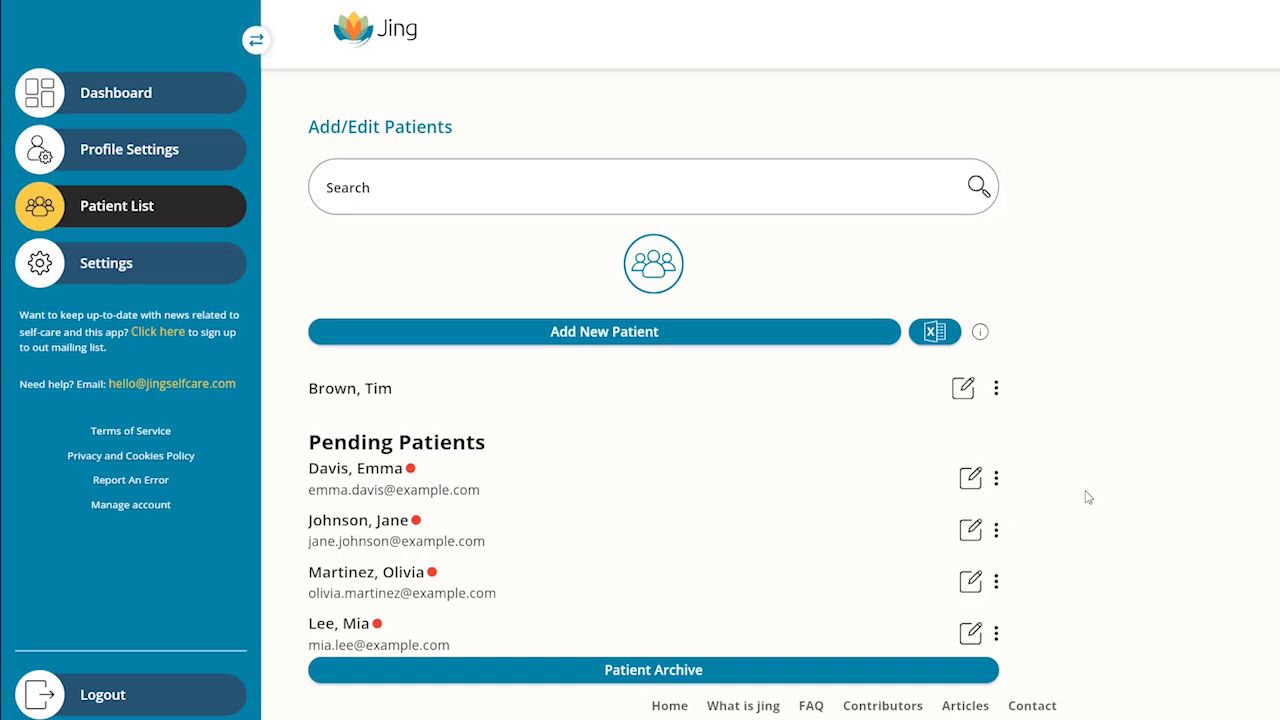
Step: Archive the first active patient and open the Patient Archive List
{"action": "left_click", "coordinate": [996, 388]}
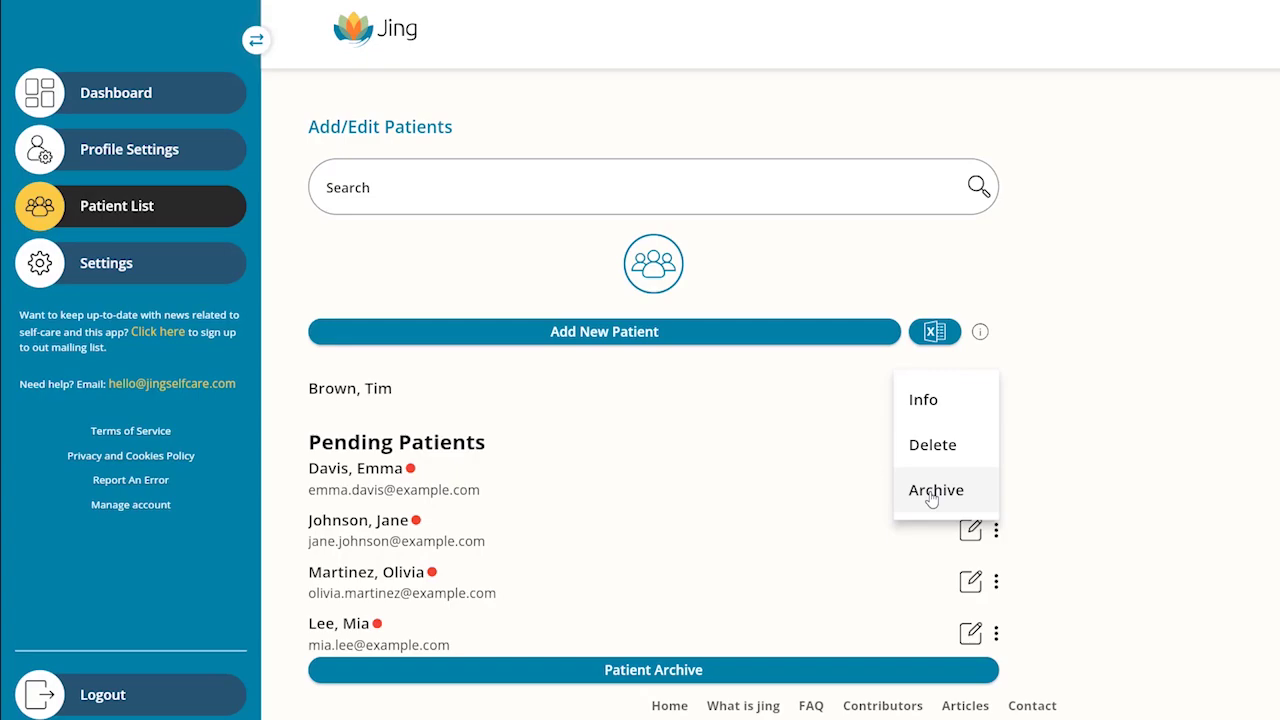
{"action": "left_click", "coordinate": [931, 490]}
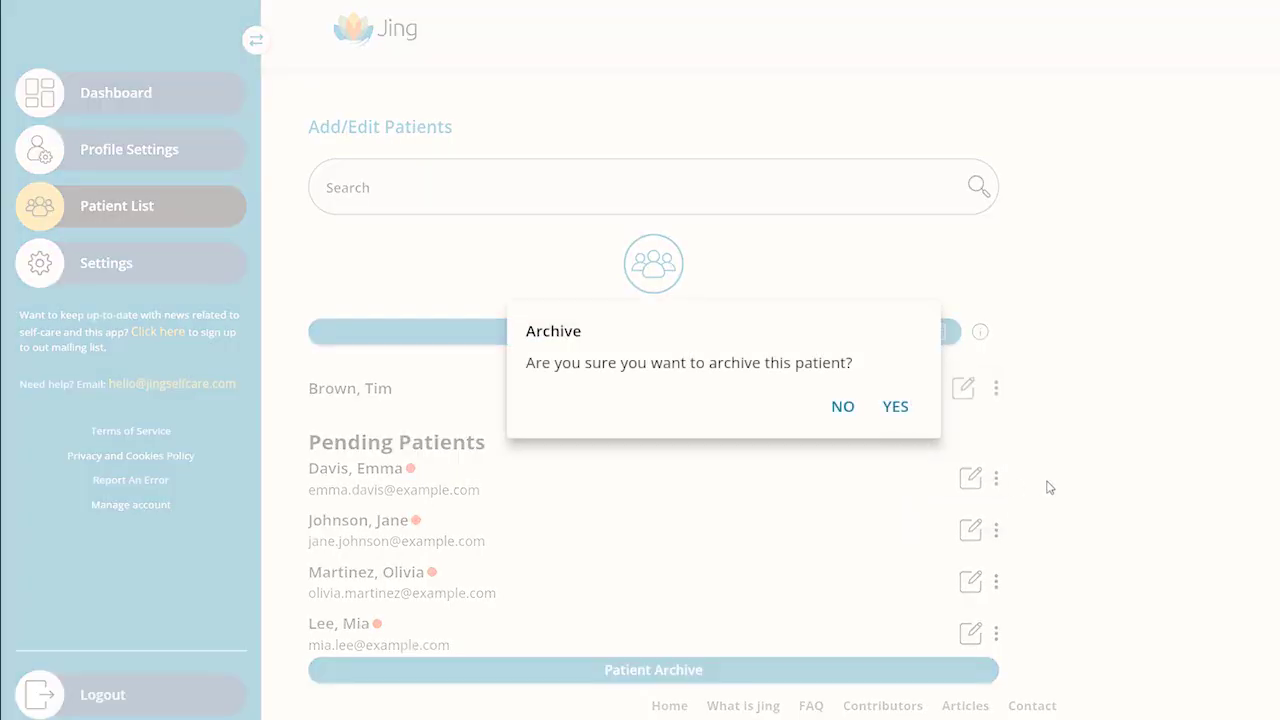
{"action": "left_click", "coordinate": [896, 407]}
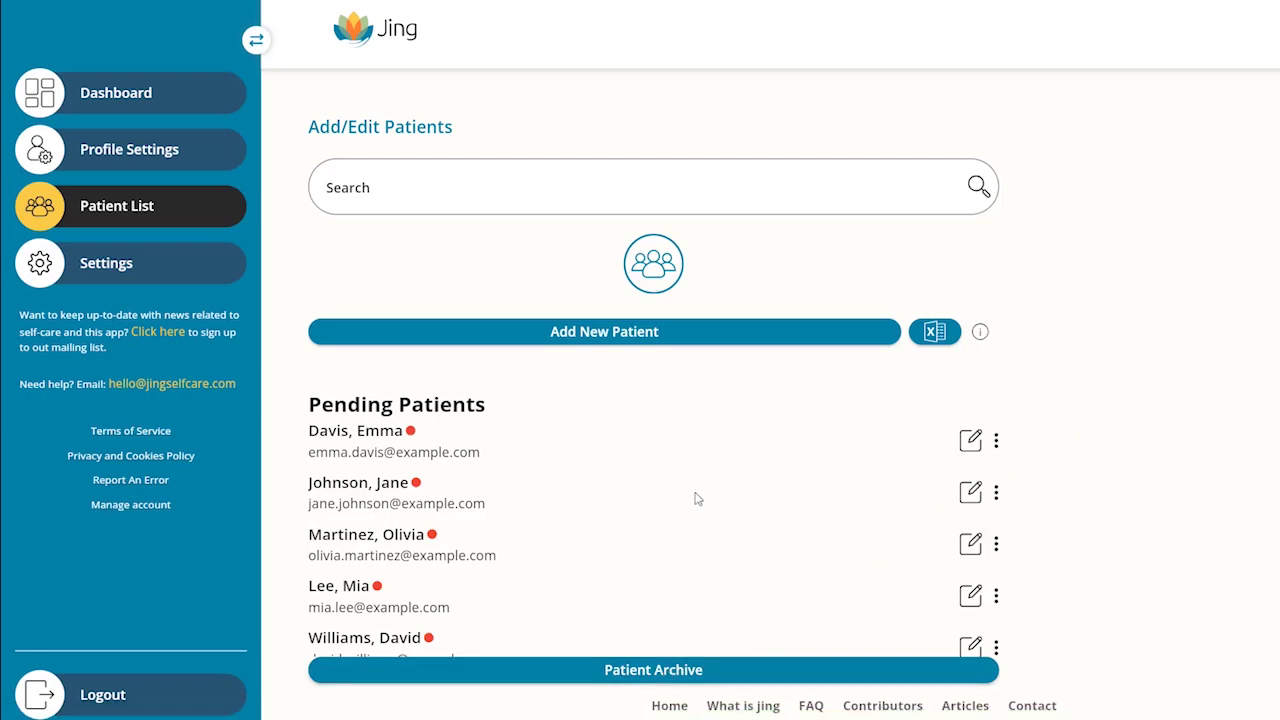
{"action": "left_click", "coordinate": [655, 670]}
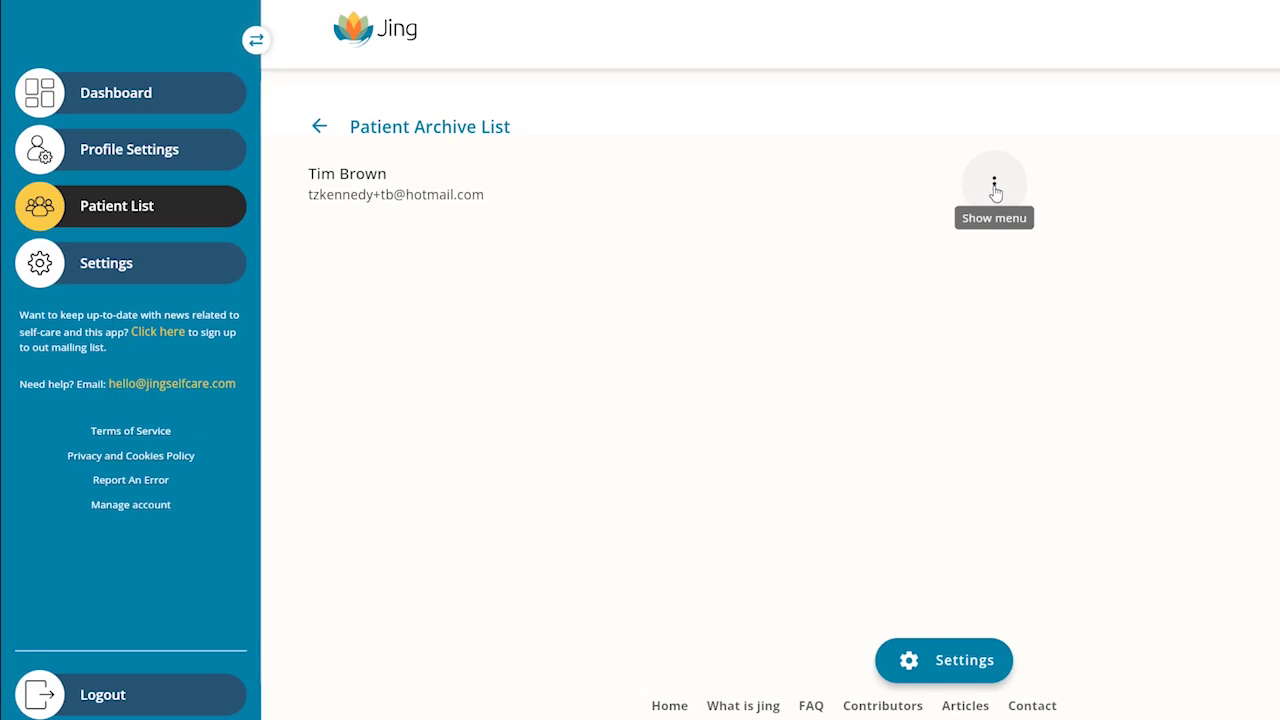
Step: Check the archived patient's options and view Archive Settings (1 Month archive, 1 Year deletion)
{"action": "left_click", "coordinate": [995, 186]}
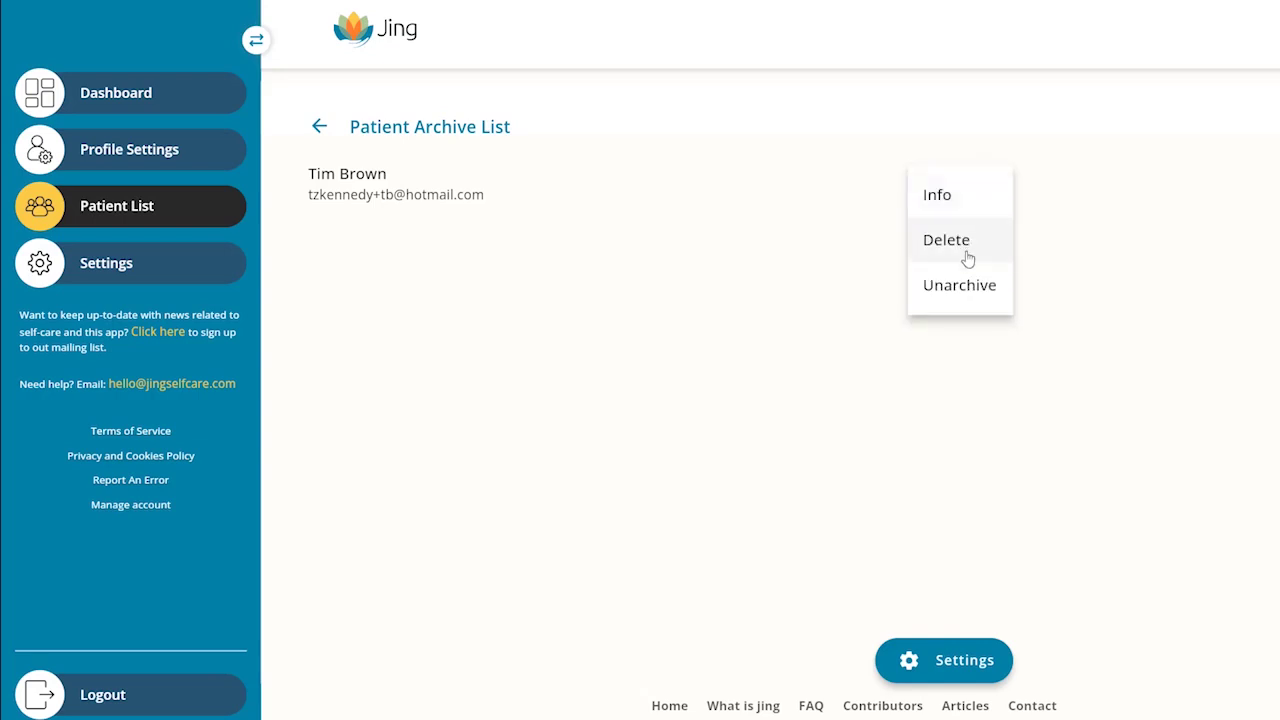
{"action": "left_click", "coordinate": [775, 395]}
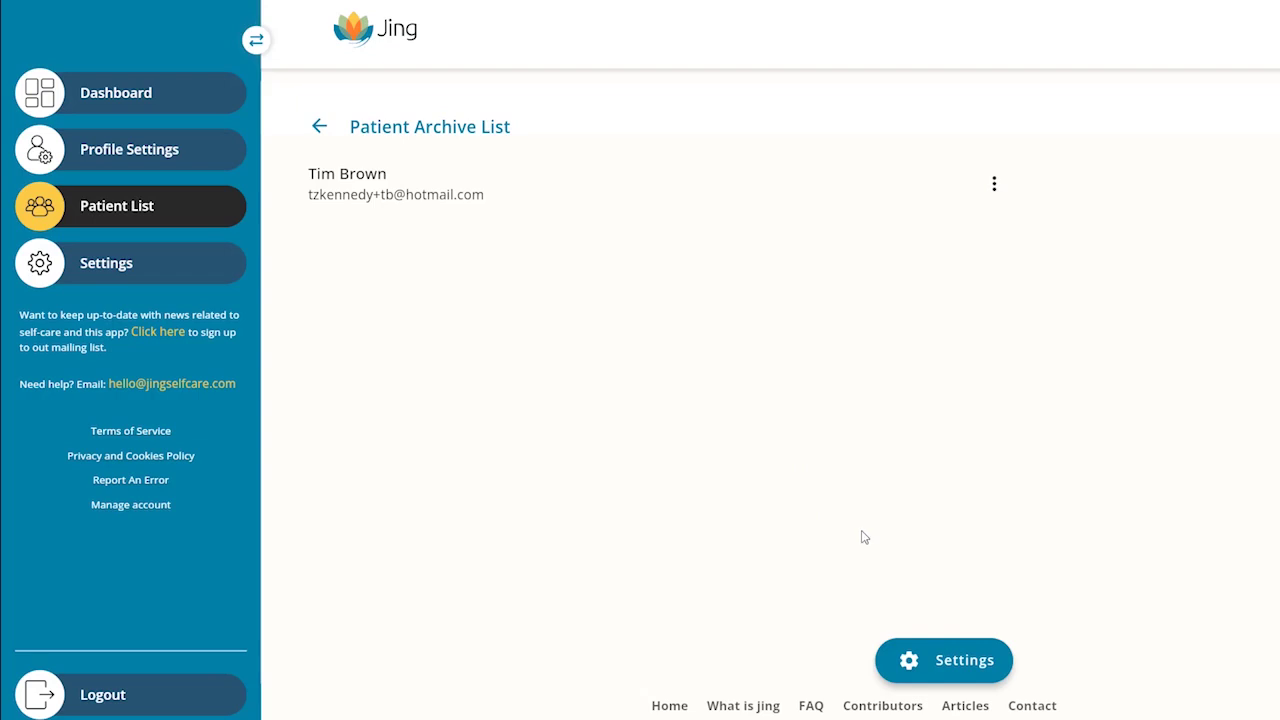
{"action": "left_click", "coordinate": [907, 670]}
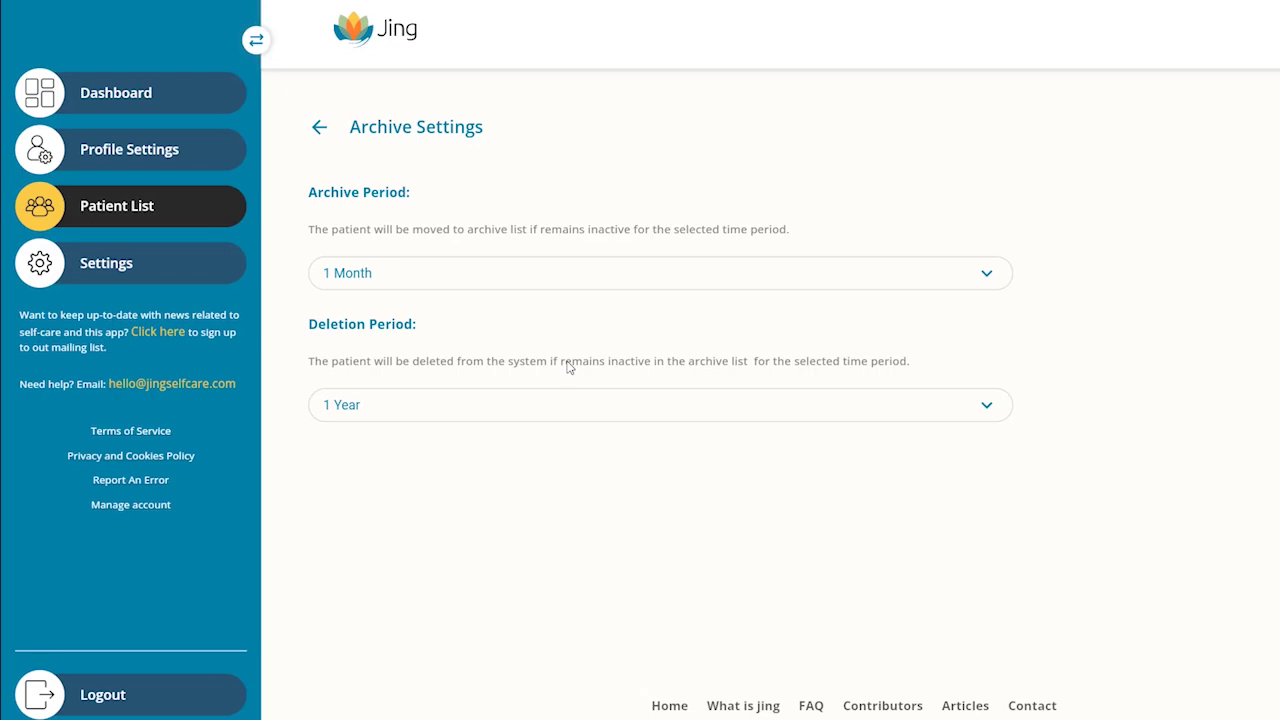
Step: Return to Add/Edit Patients and review the imported Pending Patients list
{"action": "left_click", "coordinate": [320, 125]}
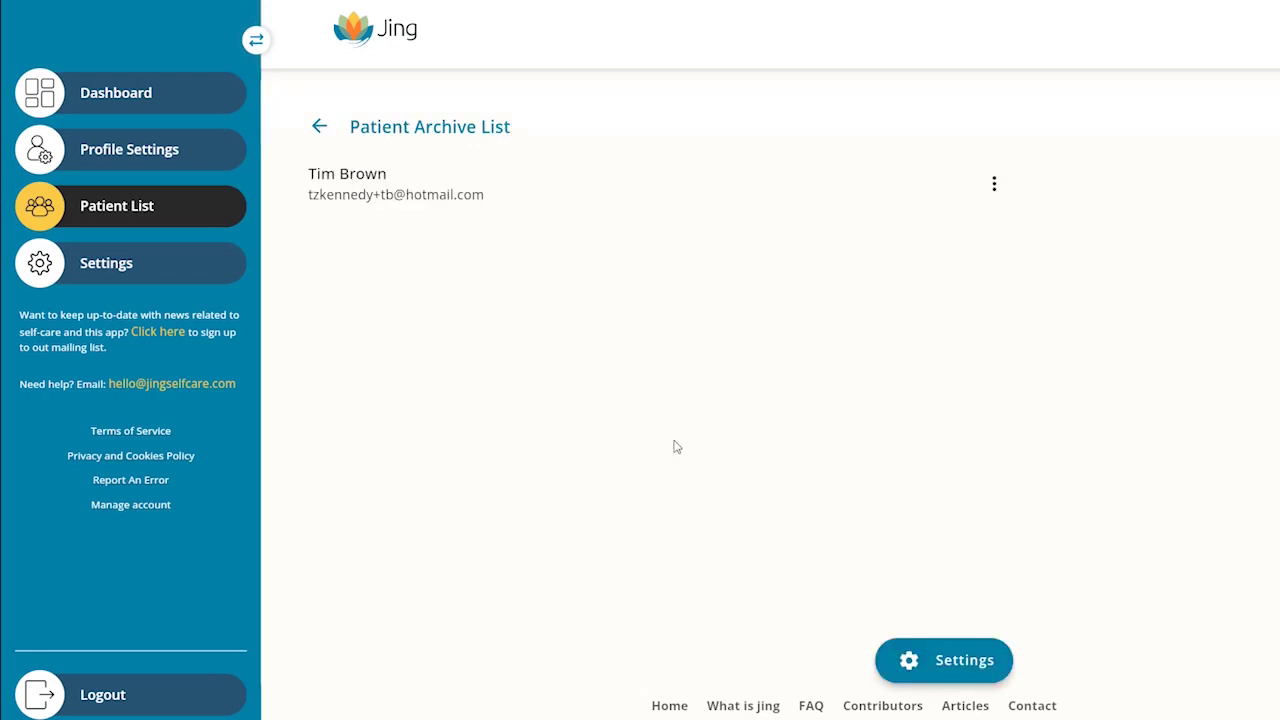
{"action": "left_click", "coordinate": [319, 127]}
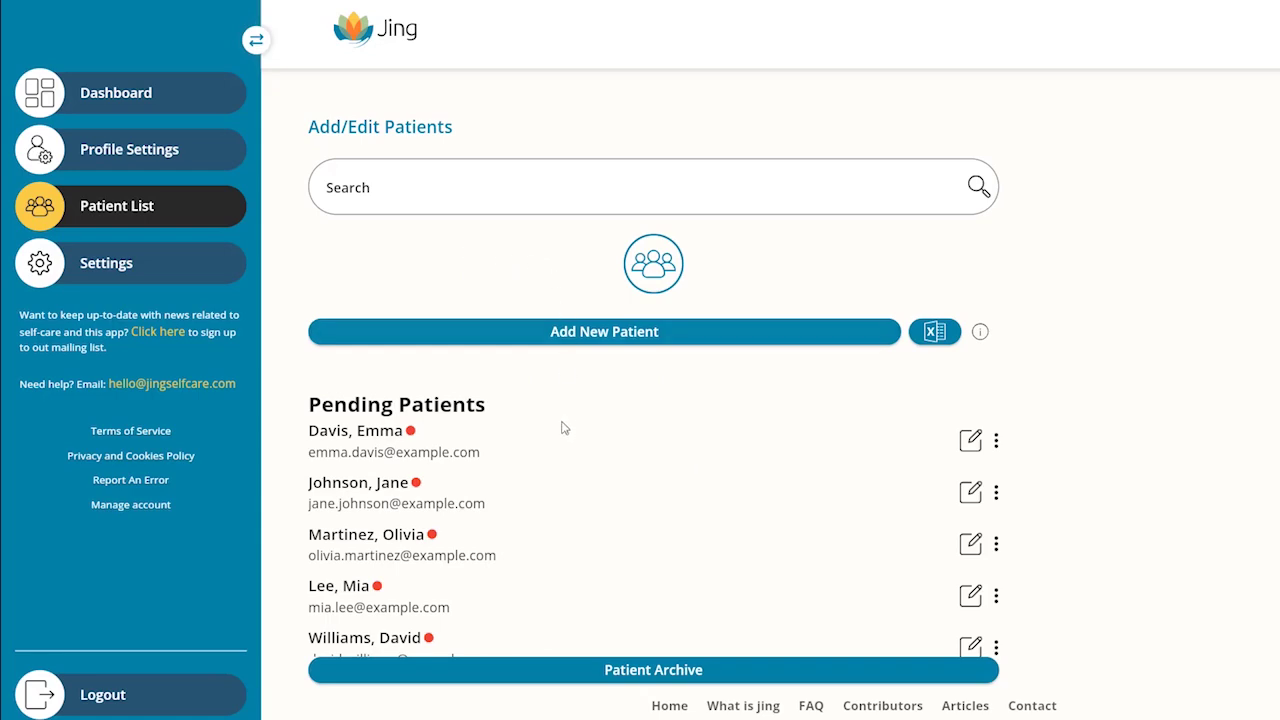
{"action": "scroll", "coordinate": [672, 519], "scroll_direction": "down", "scroll_amount": 5}
{"action": "scroll", "coordinate": [675, 519], "scroll_direction": "up", "scroll_amount": 5}
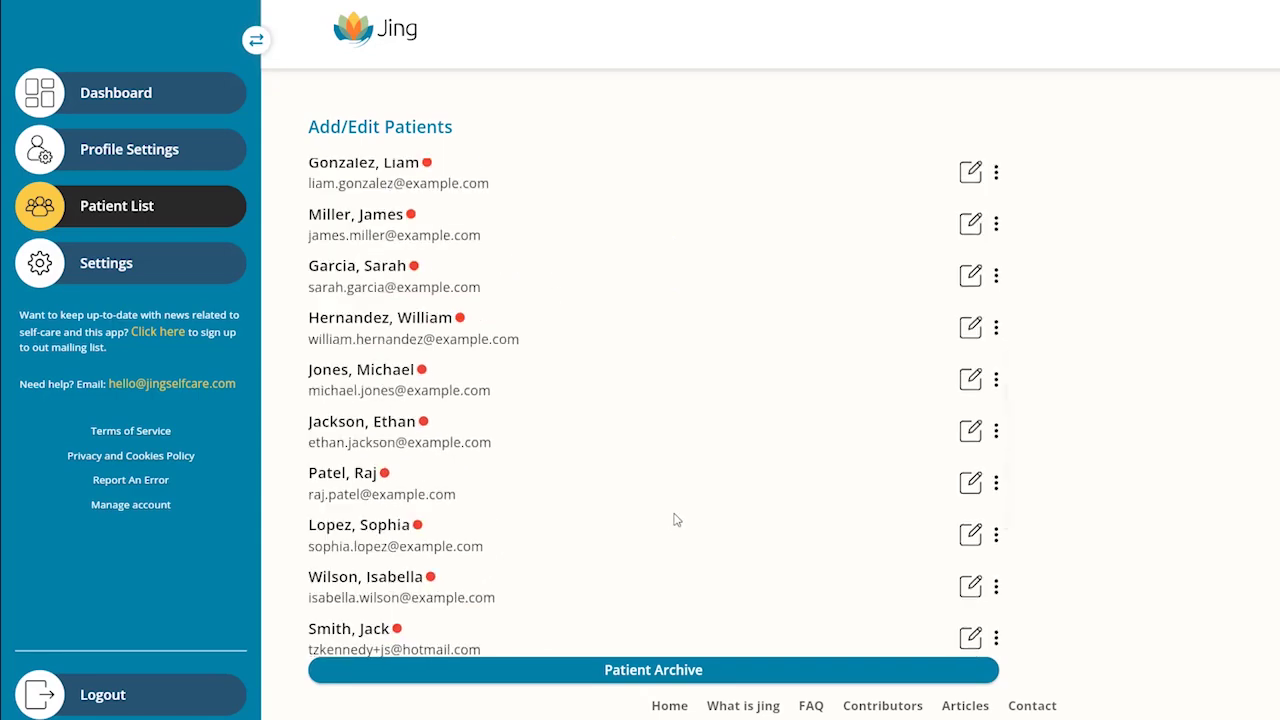
{"action": "scroll", "coordinate": [675, 519], "scroll_direction": "up", "scroll_amount": 1}
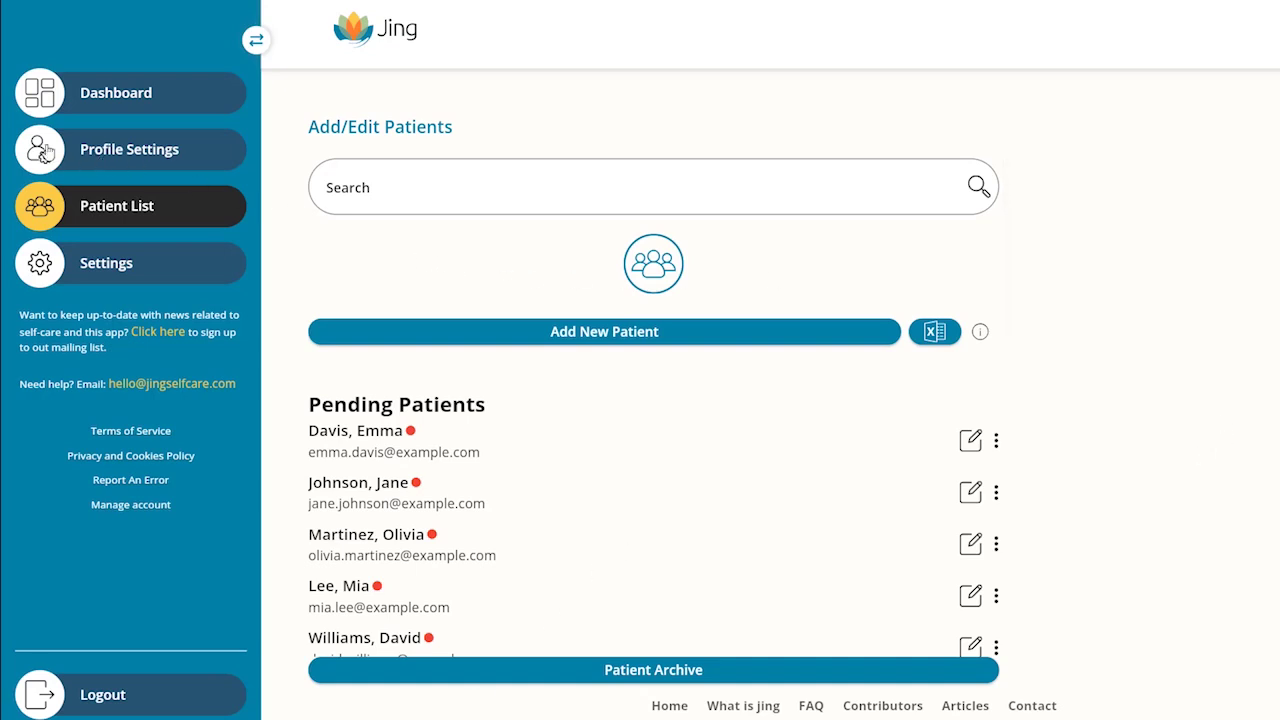
Step: Preview the Waterside Wellness patient app branding and welcome message from Profile Settings
{"action": "left_click", "coordinate": [133, 165]}
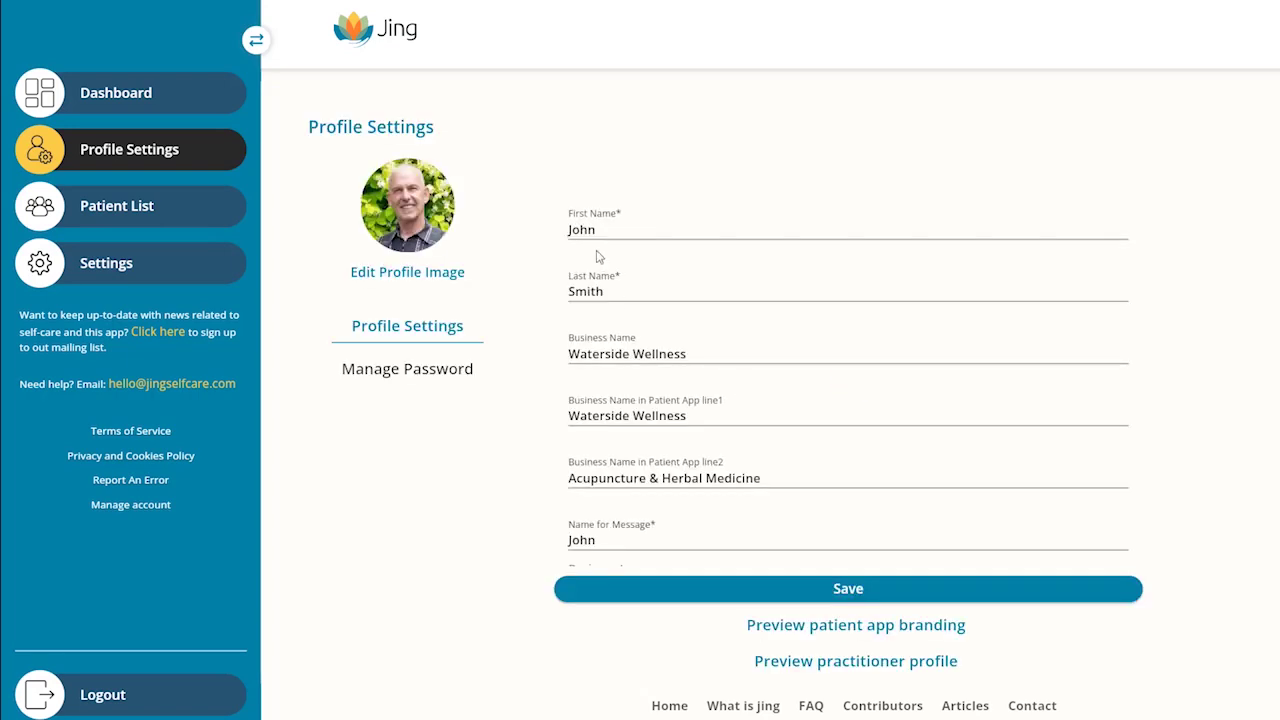
{"action": "scroll", "coordinate": [704, 383], "scroll_direction": "down", "scroll_amount": 8}
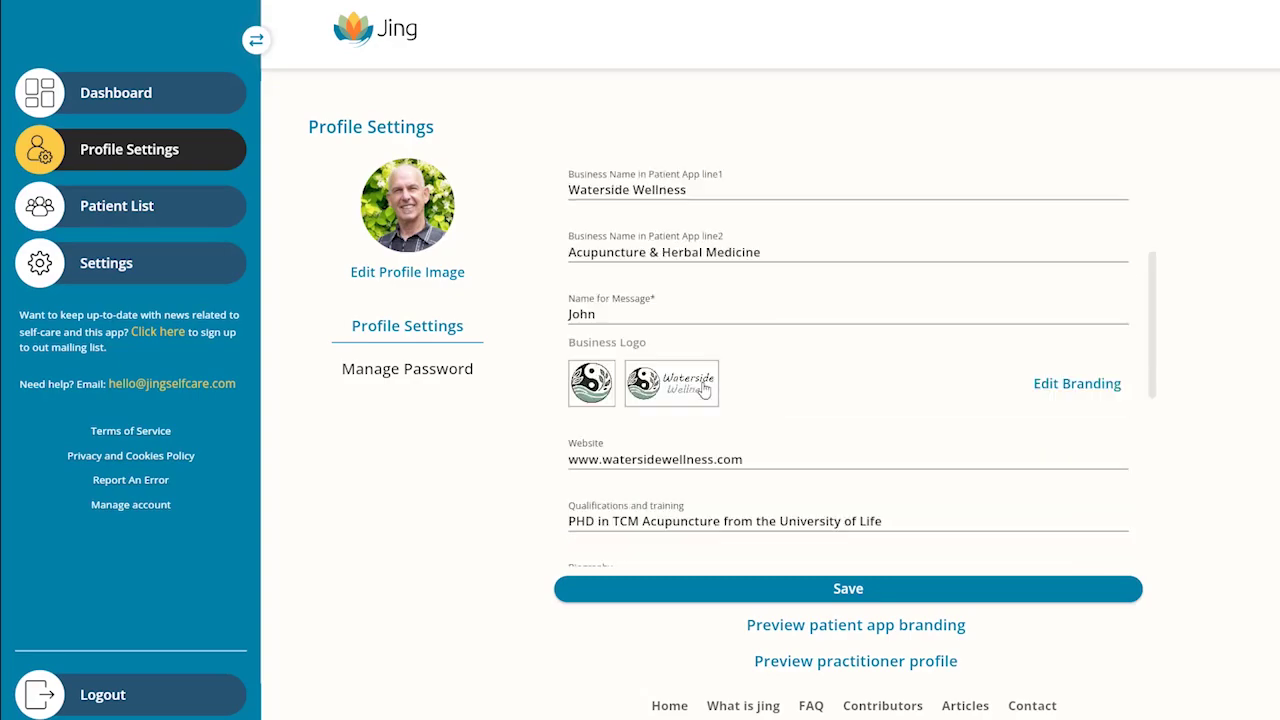
{"action": "scroll", "coordinate": [584, 437], "scroll_direction": "down", "scroll_amount": 5}
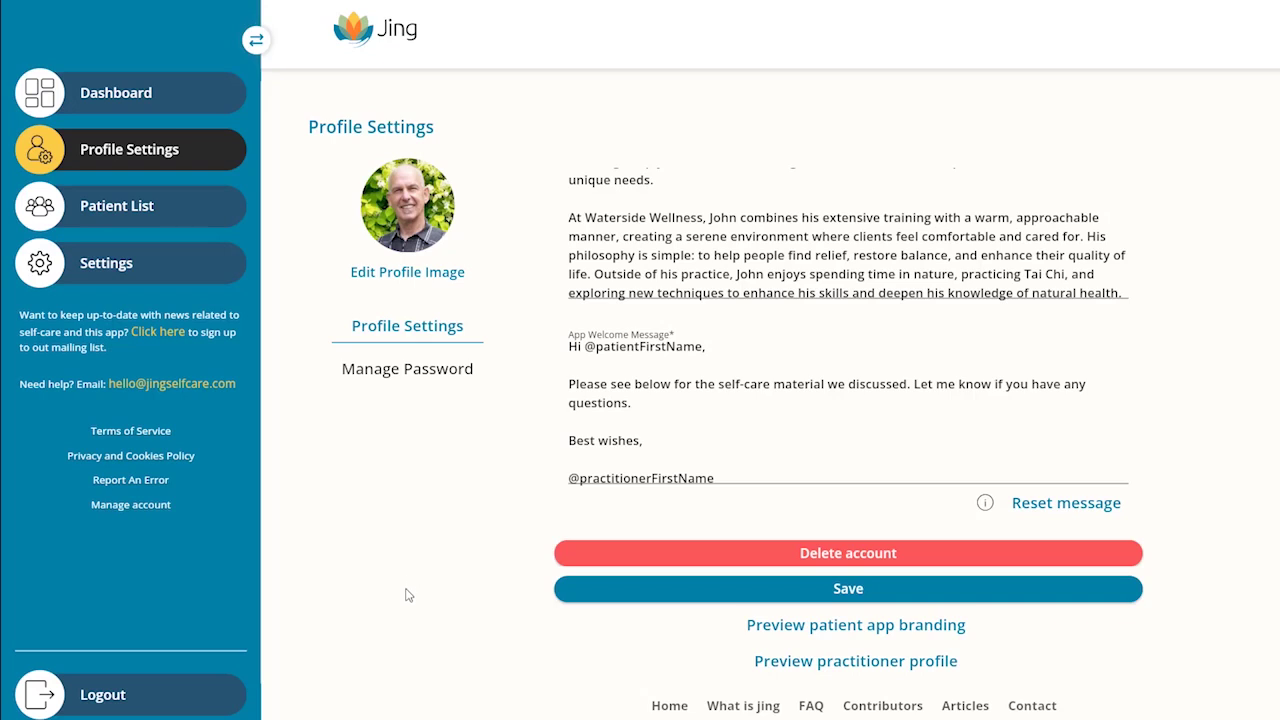
{"action": "left_click", "coordinate": [870, 636]}
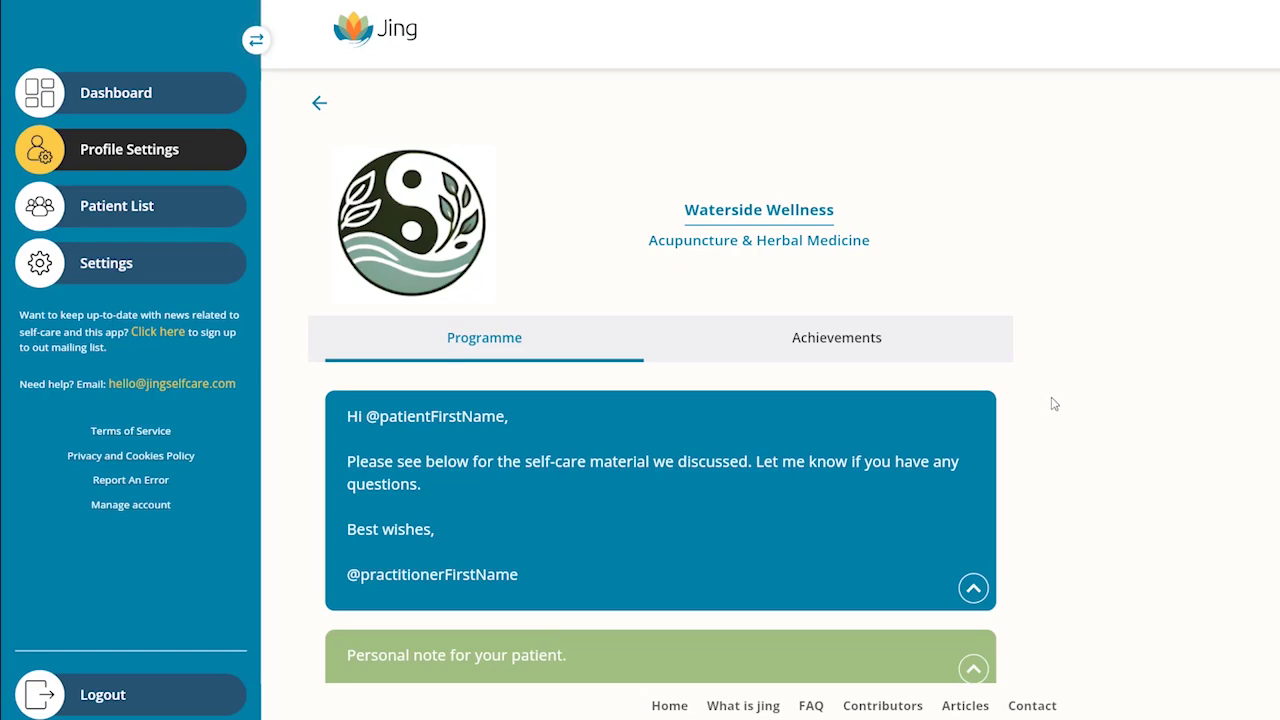
{"action": "scroll", "coordinate": [928, 477], "scroll_direction": "down", "scroll_amount": 5}
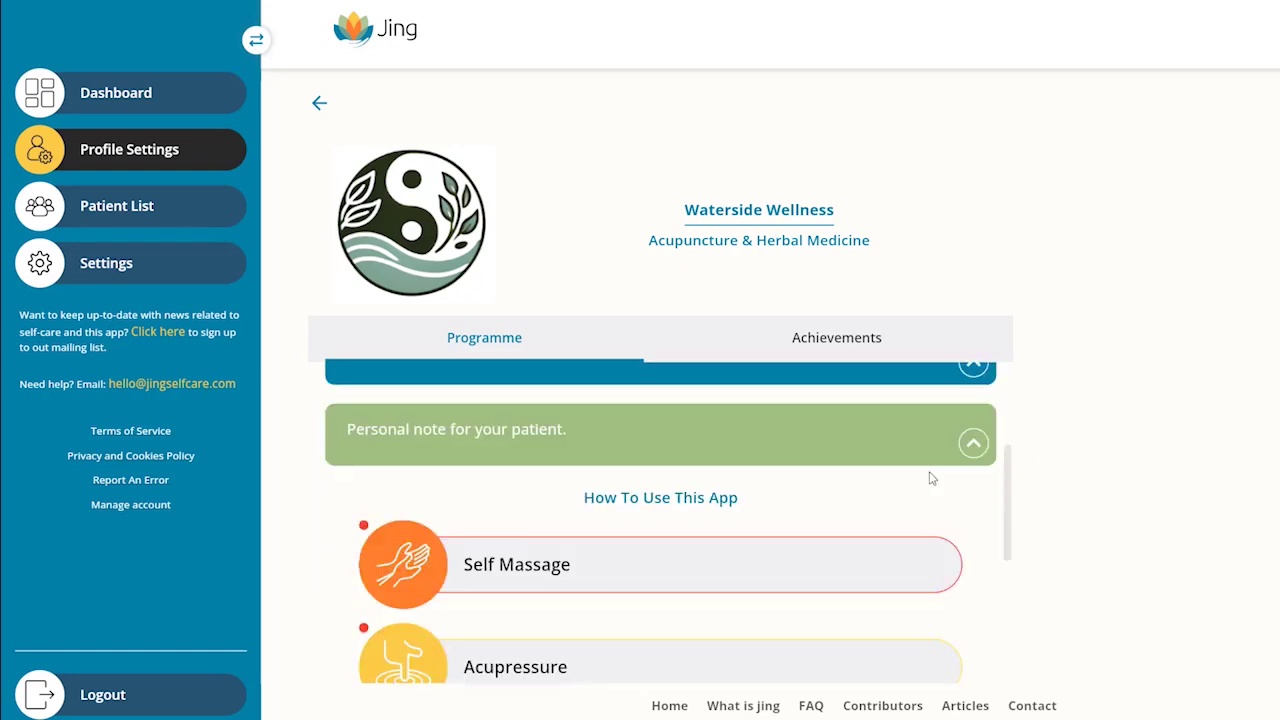
{"action": "scroll", "coordinate": [918, 482], "scroll_direction": "up", "scroll_amount": 5}
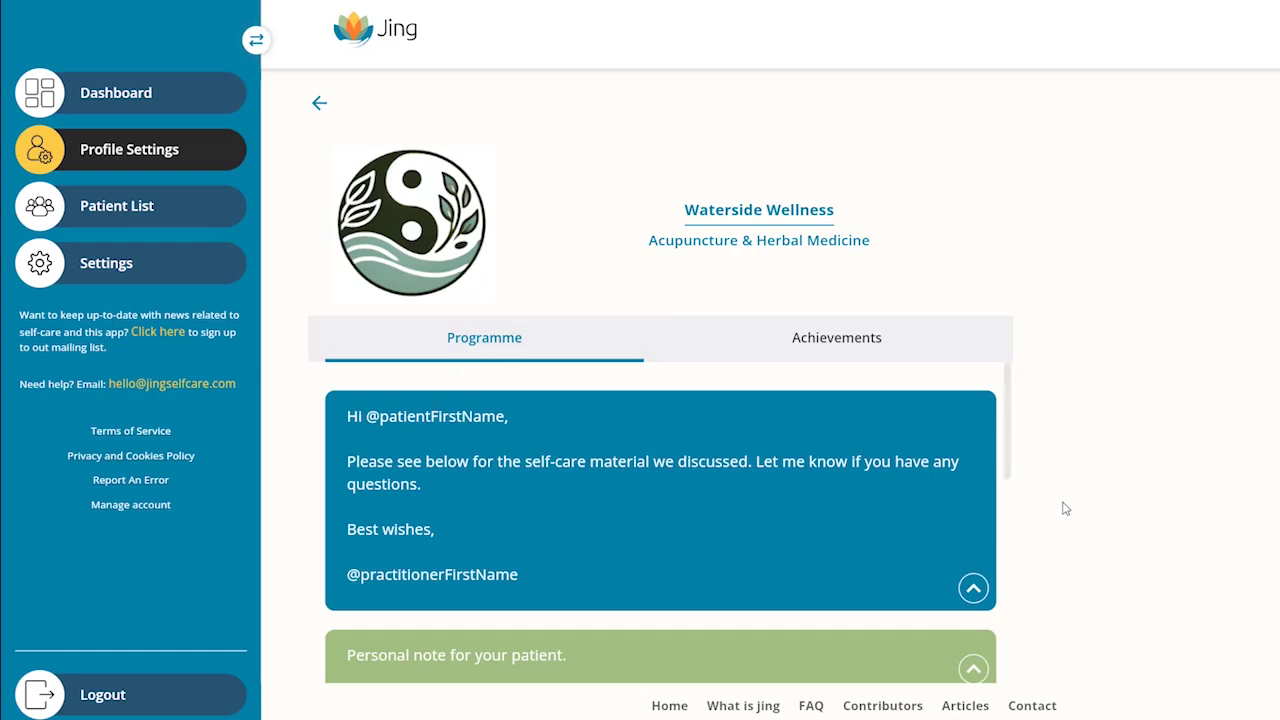
Step: Leave the preview and open the first pending patient for editing in Add/Edit Patients
{"action": "left_click", "coordinate": [314, 106]}
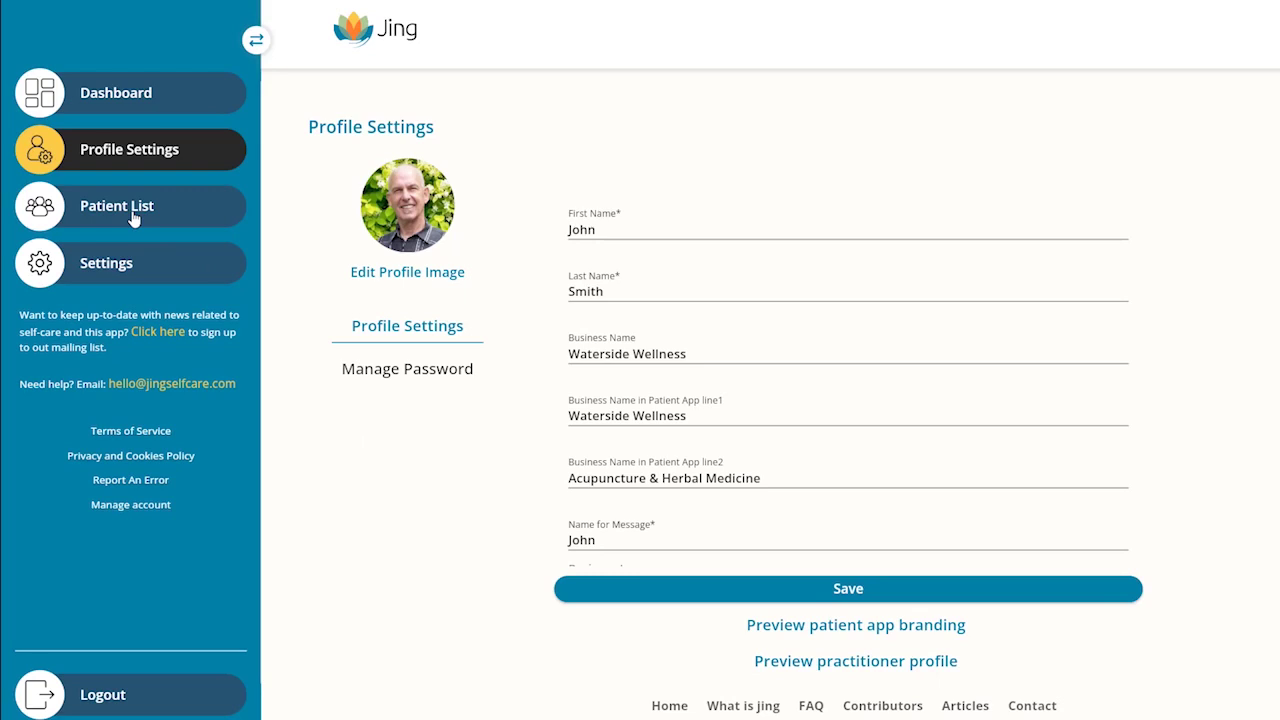
{"action": "left_click", "coordinate": [88, 105]}
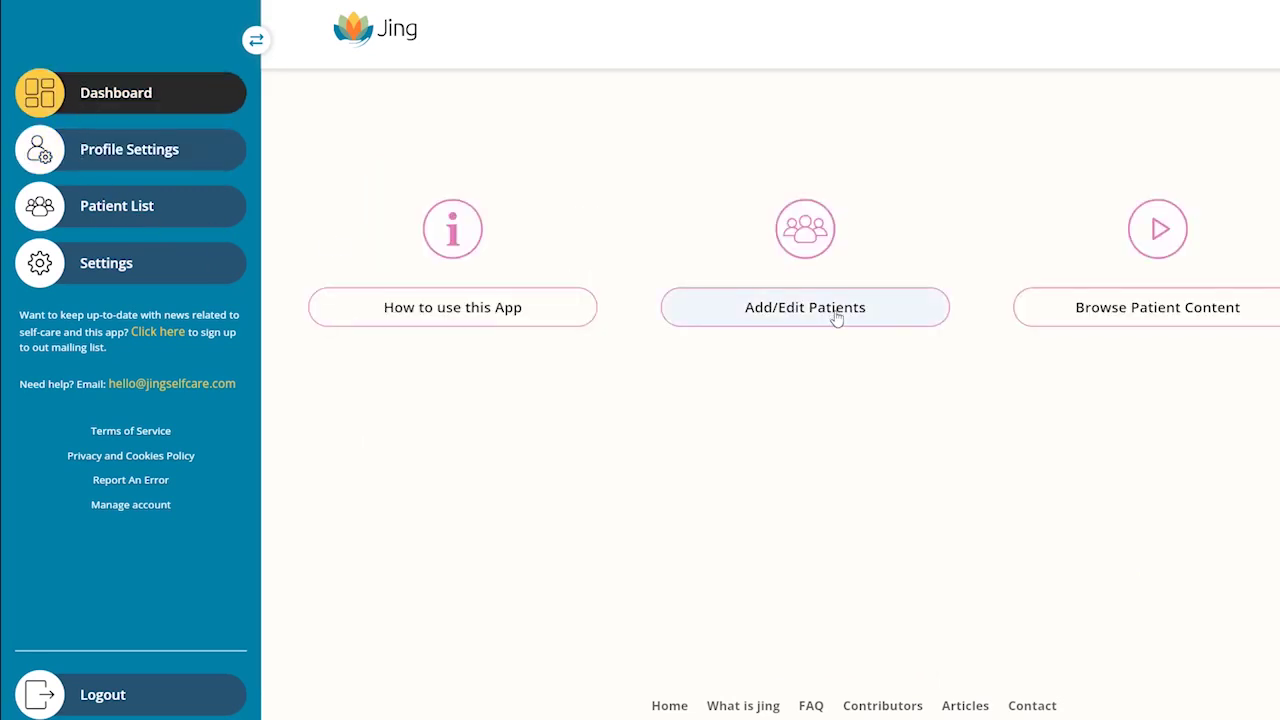
{"action": "left_click", "coordinate": [801, 317]}
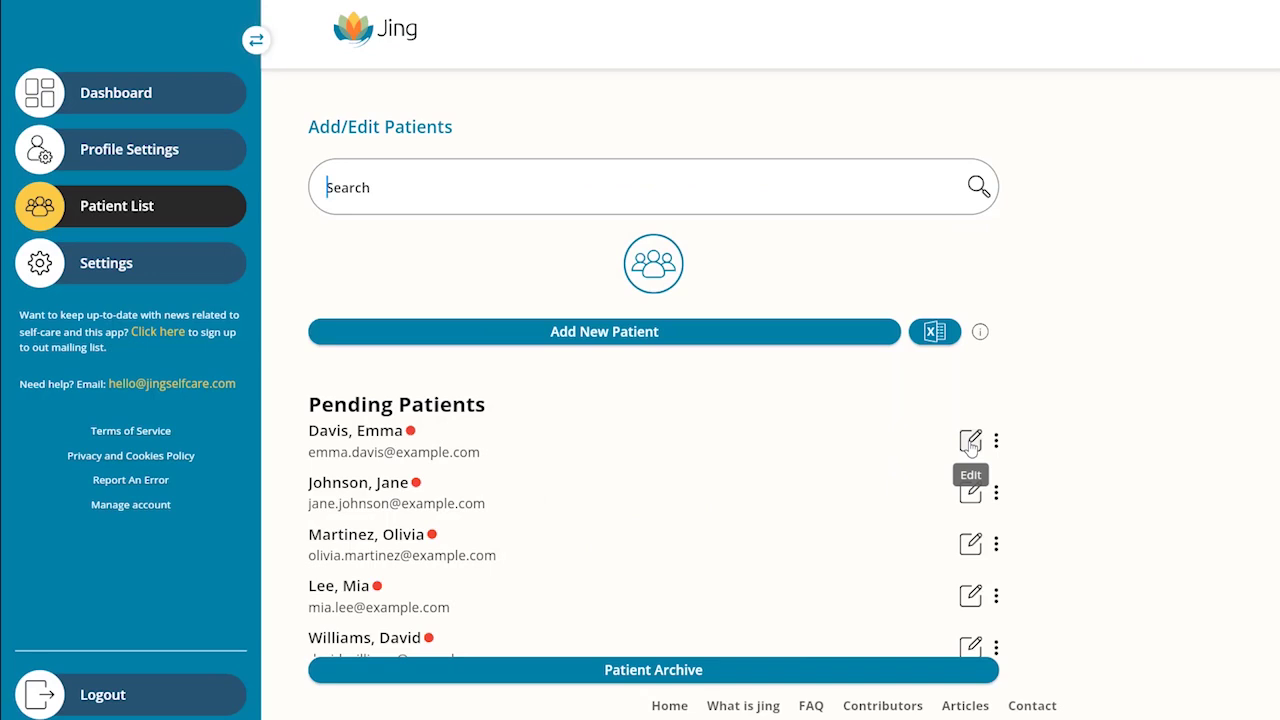
{"action": "left_click", "coordinate": [970, 442]}
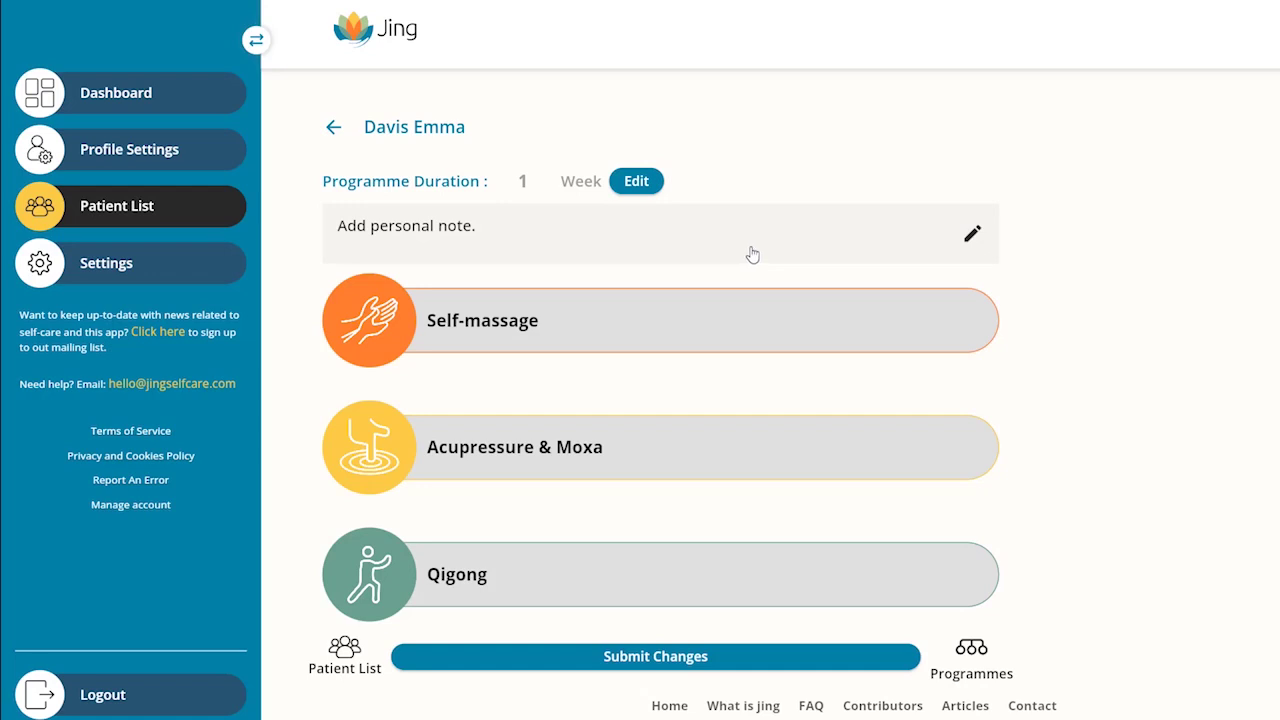
Step: Save the personal note 'Don't forget tp open the windows when you do your moxa!'
{"action": "left_click", "coordinate": [752, 255]}
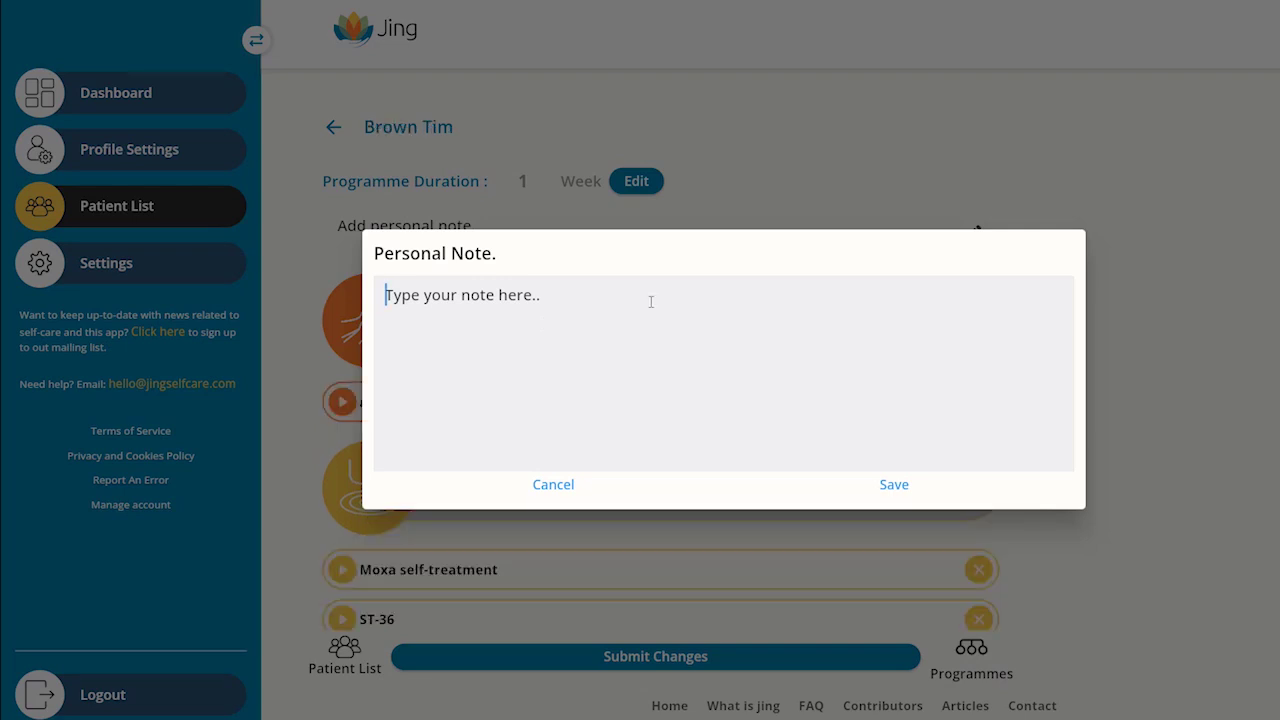
{"action": "type", "text": "Don't forget tp "}
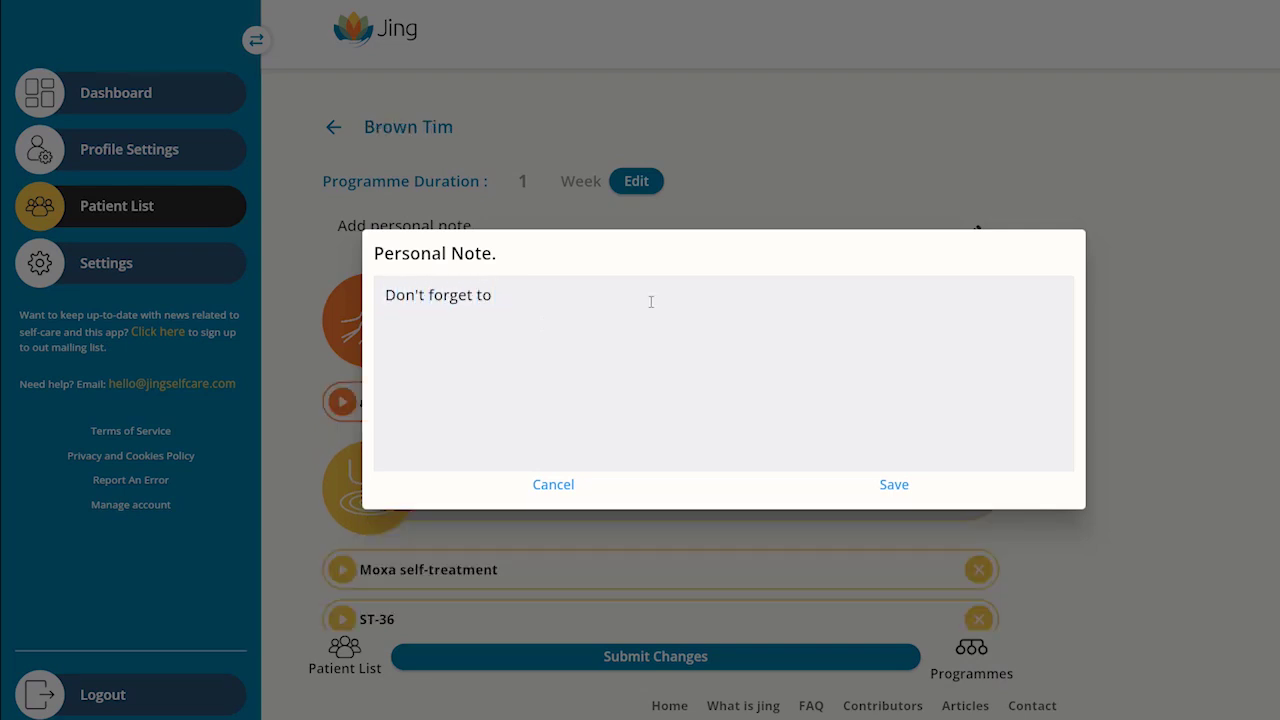
{"action": "type", "text": "open the windows when you do "}
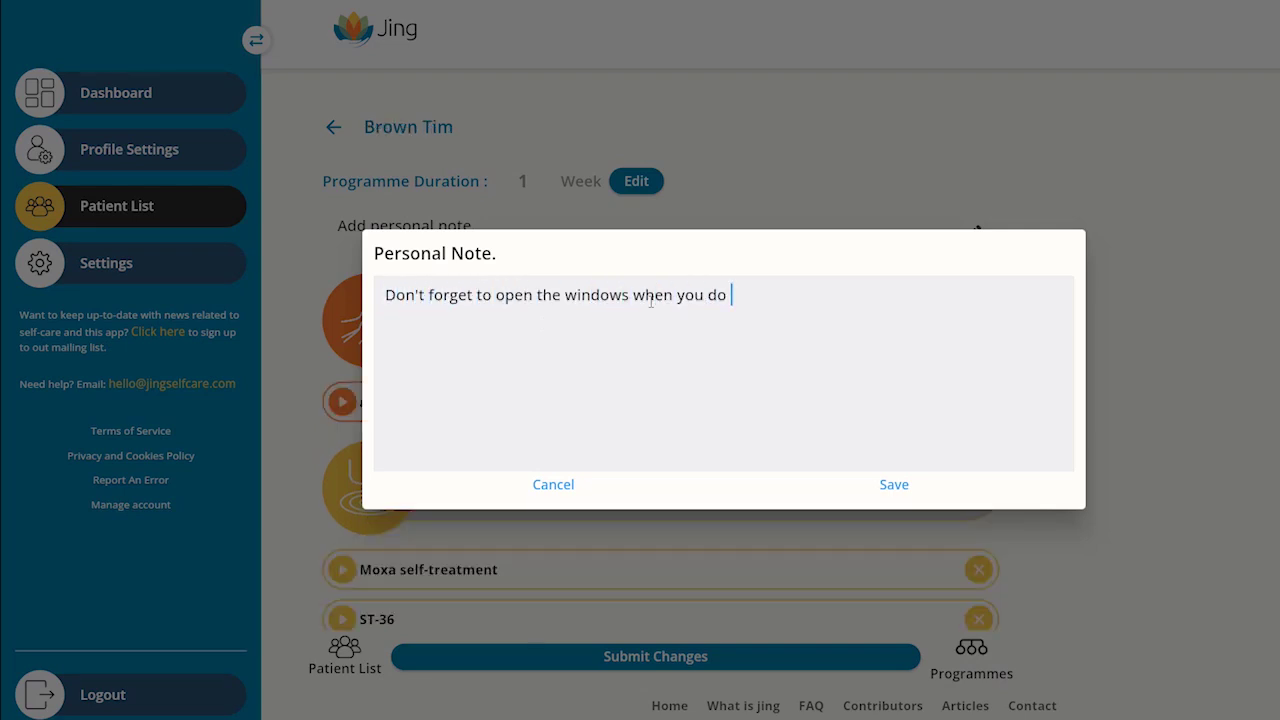
{"action": "type", "text": "your moxa!"}
{"action": "left_click", "coordinate": [897, 486]}
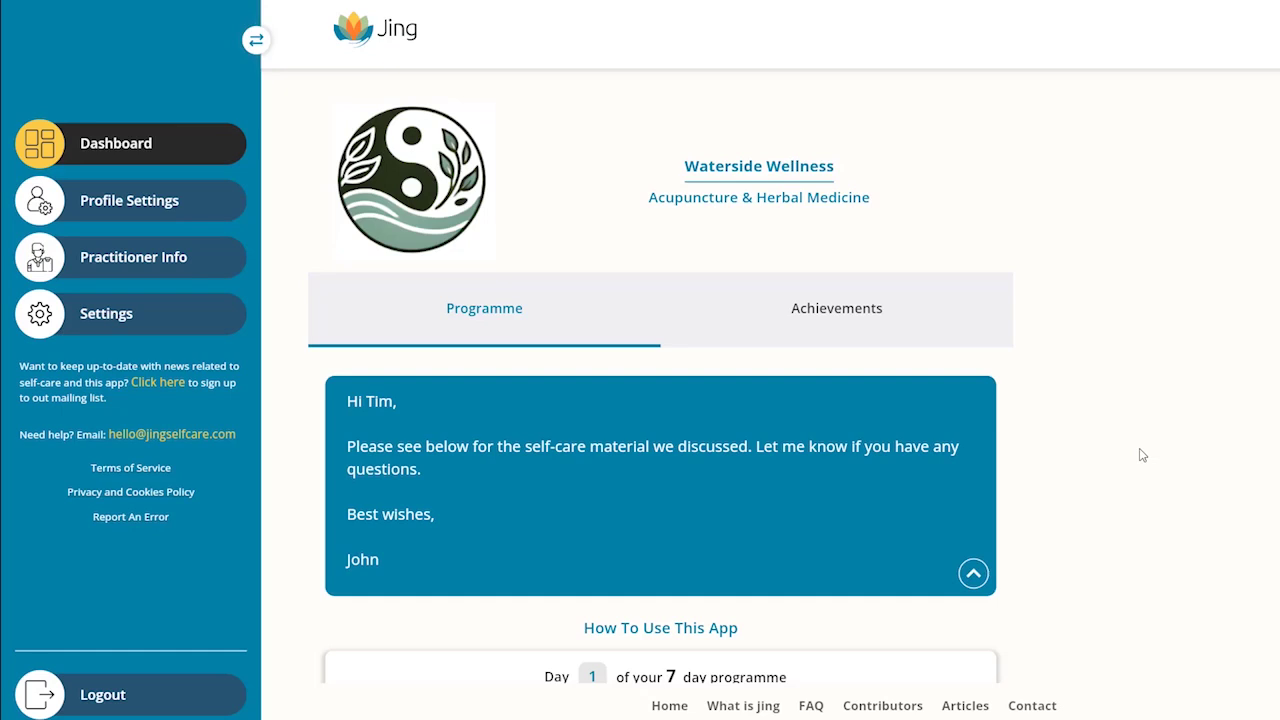
Step: Find the Qigong section in the programme and confirm the request for its material
{"action": "scroll", "coordinate": [1116, 453], "scroll_direction": "down", "scroll_amount": 2}
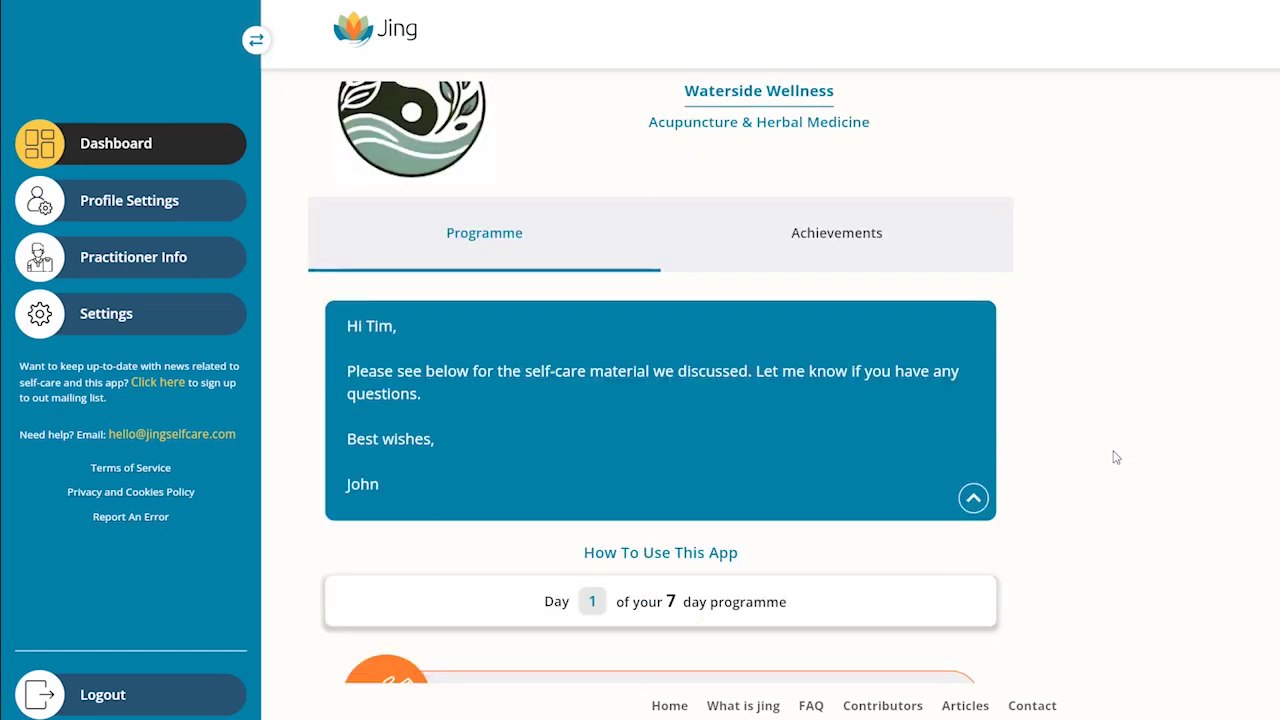
{"action": "scroll", "coordinate": [850, 442], "scroll_direction": "down", "scroll_amount": 3}
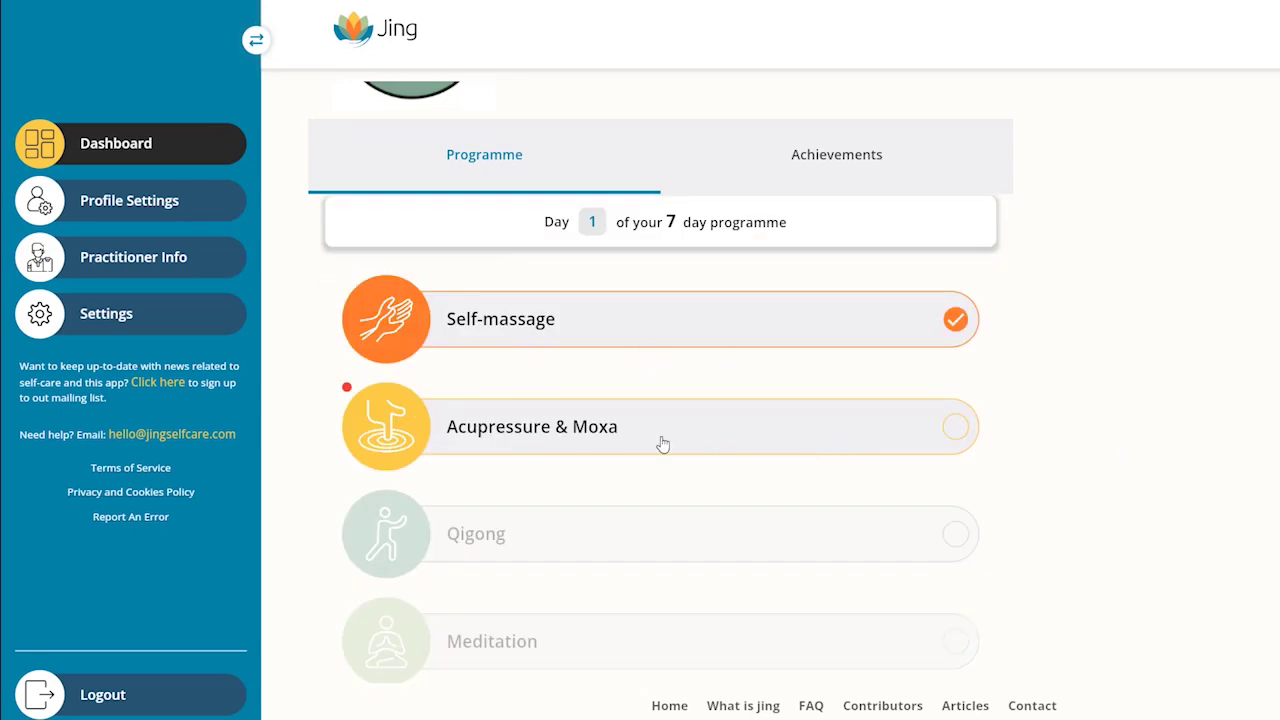
{"action": "scroll", "coordinate": [662, 443], "scroll_direction": "down", "scroll_amount": 2}
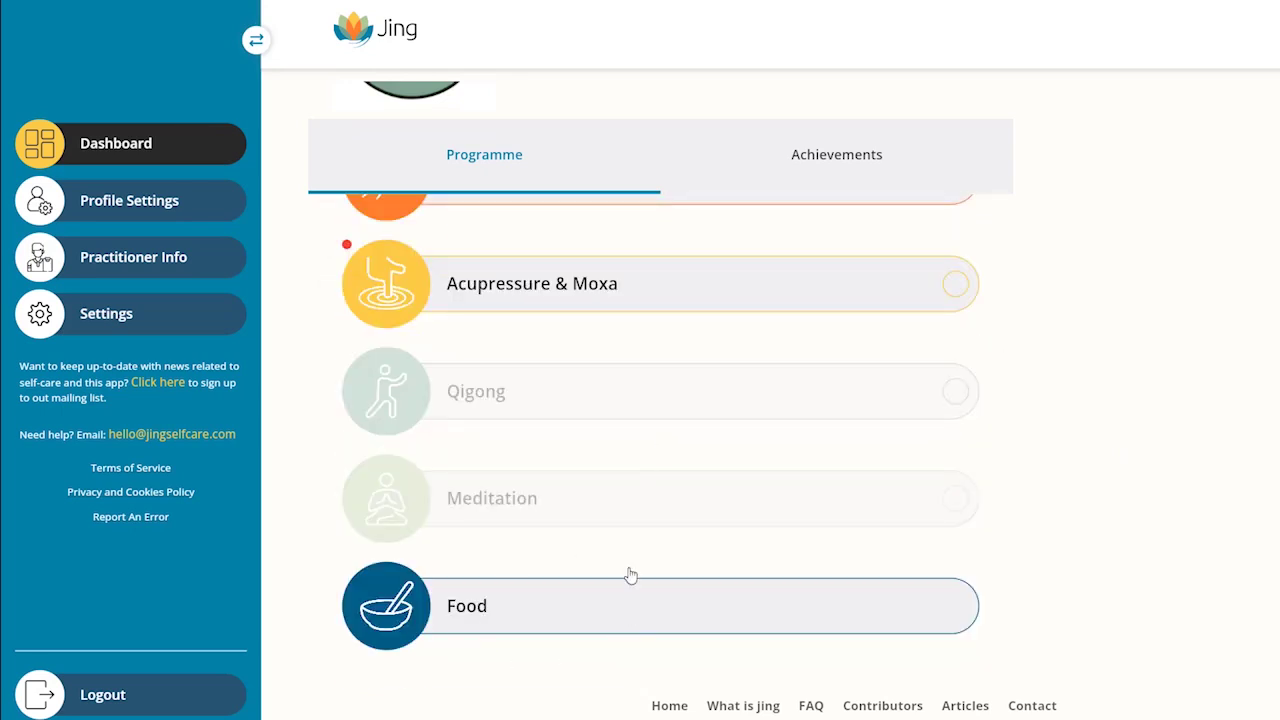
{"action": "scroll", "coordinate": [751, 483], "scroll_direction": "up", "scroll_amount": 3}
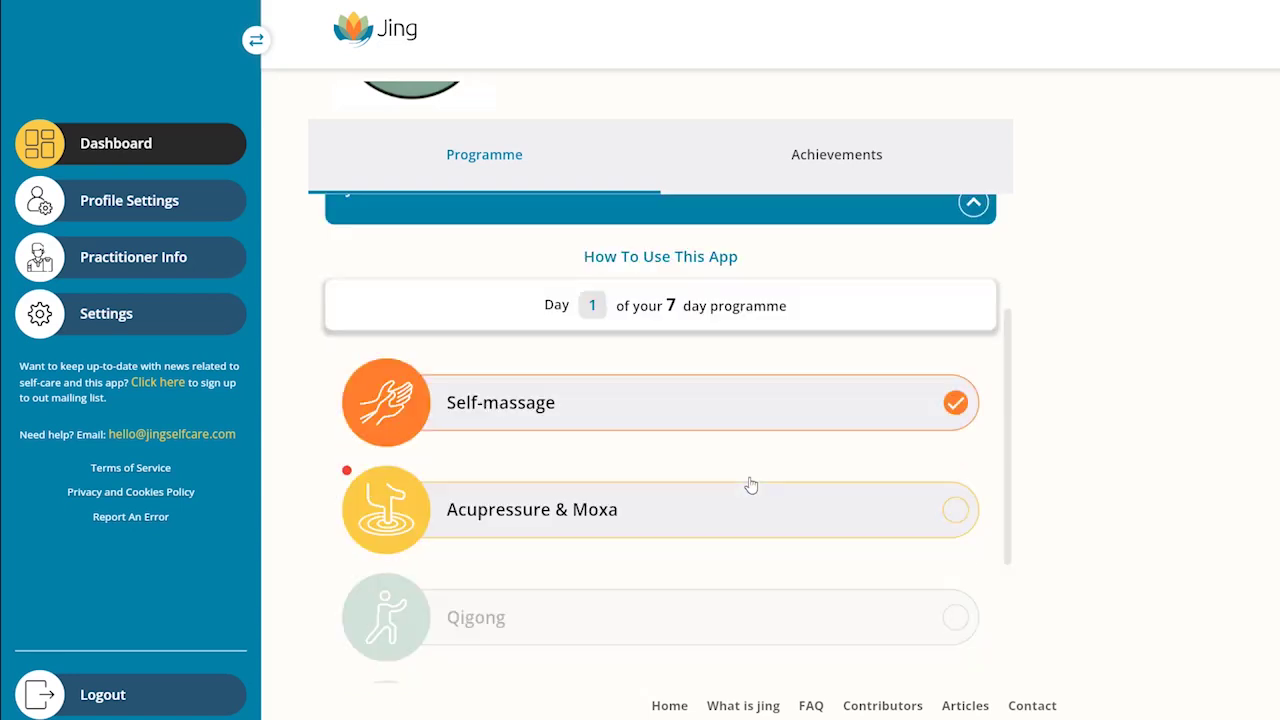
{"action": "scroll", "coordinate": [751, 485], "scroll_direction": "down", "scroll_amount": 2}
{"action": "scroll", "coordinate": [751, 485], "scroll_direction": "down", "scroll_amount": 1}
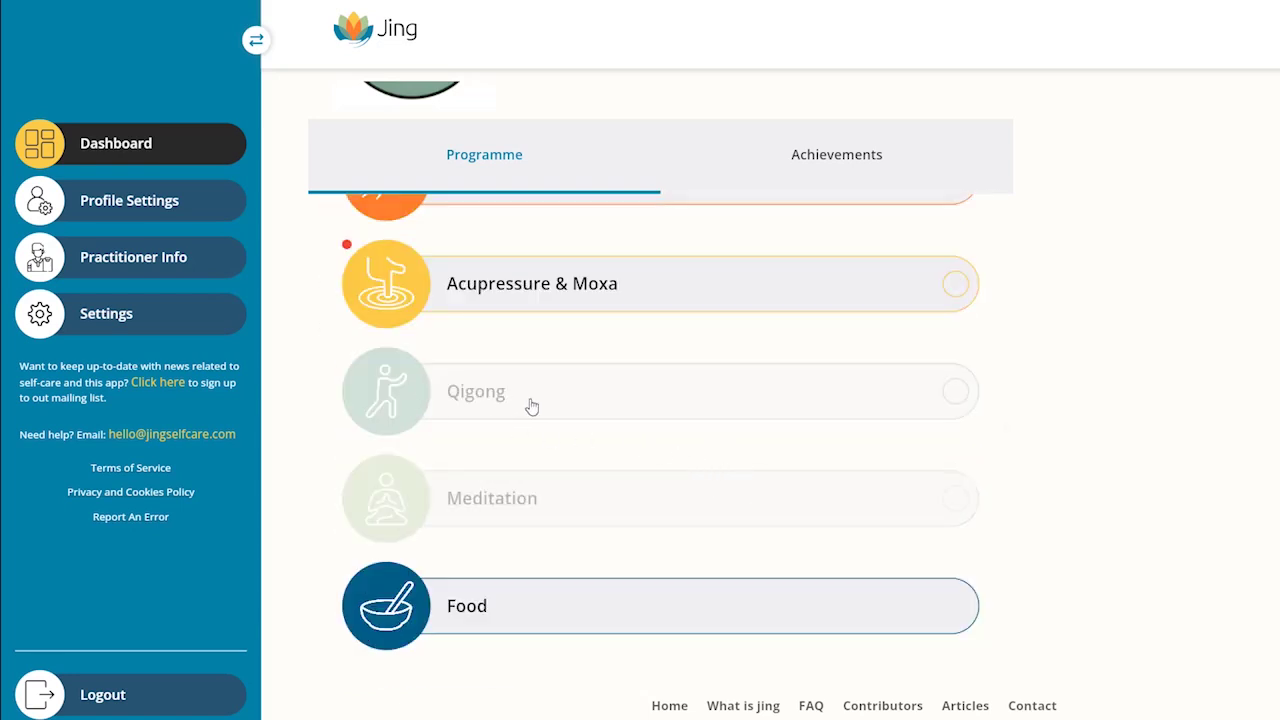
{"action": "left_click", "coordinate": [390, 401]}
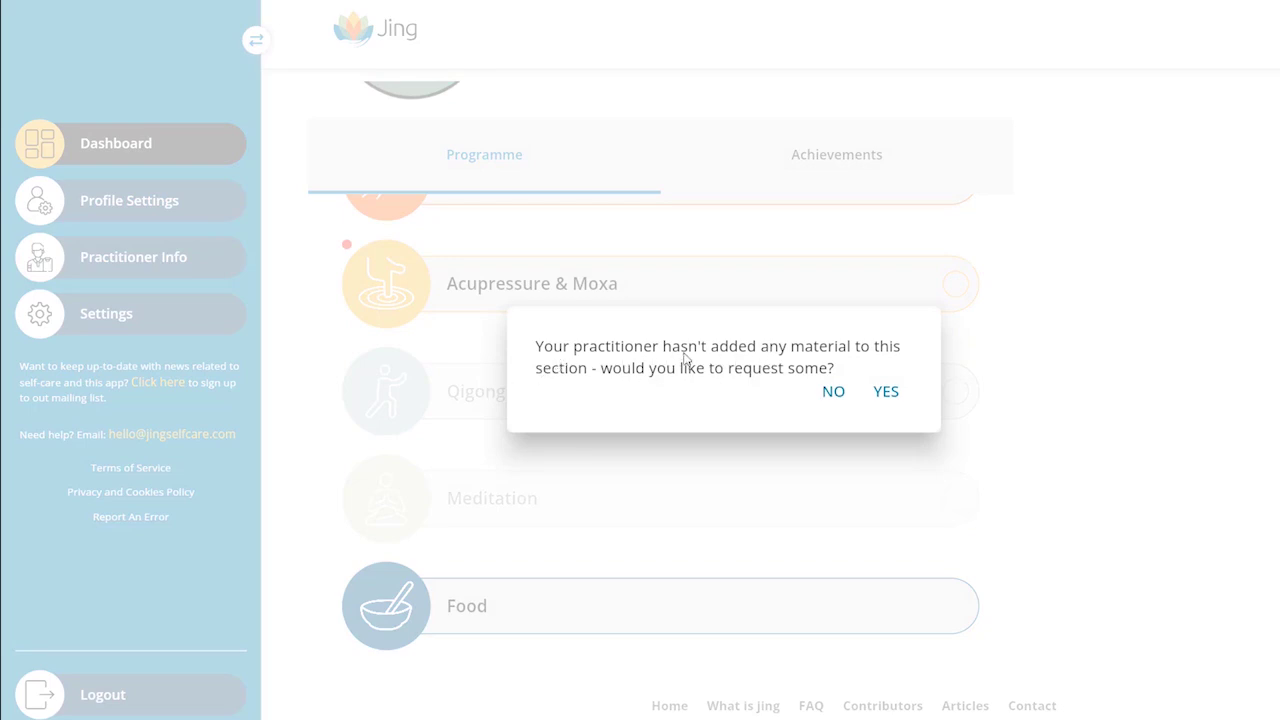
{"action": "left_click", "coordinate": [886, 393]}
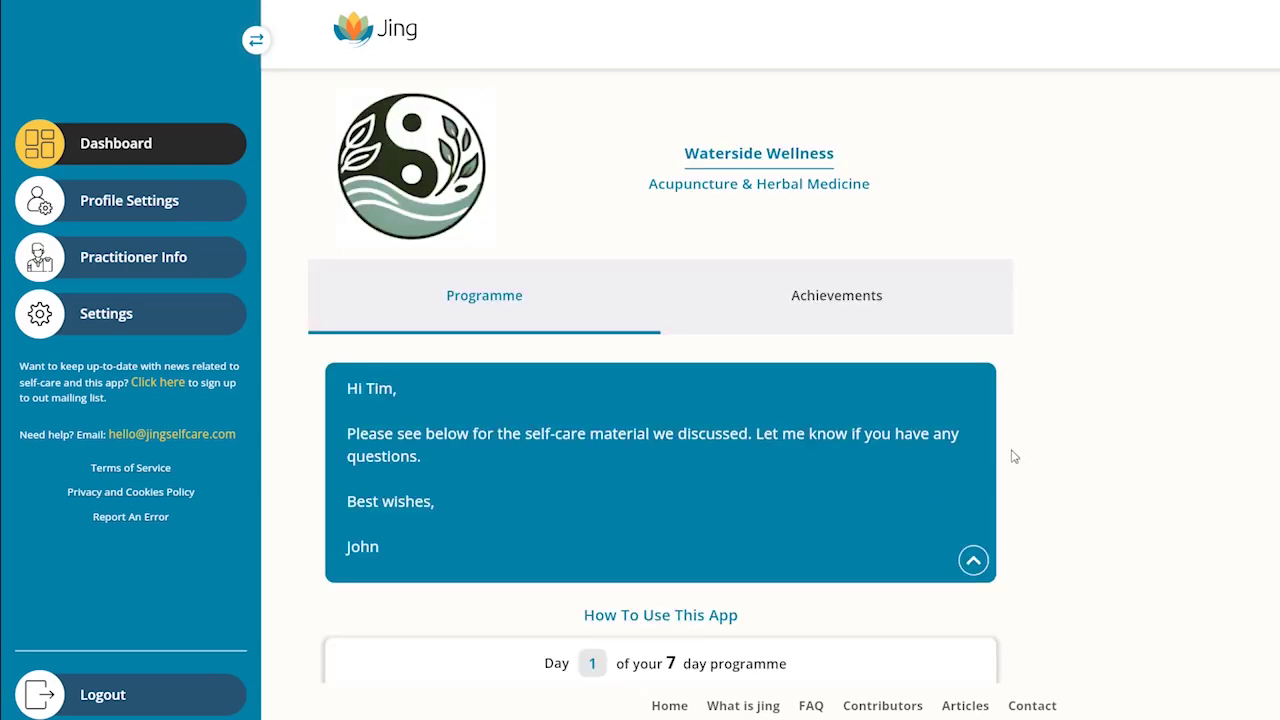
{"action": "scroll", "coordinate": [943, 443], "scroll_direction": "down", "scroll_amount": 5}
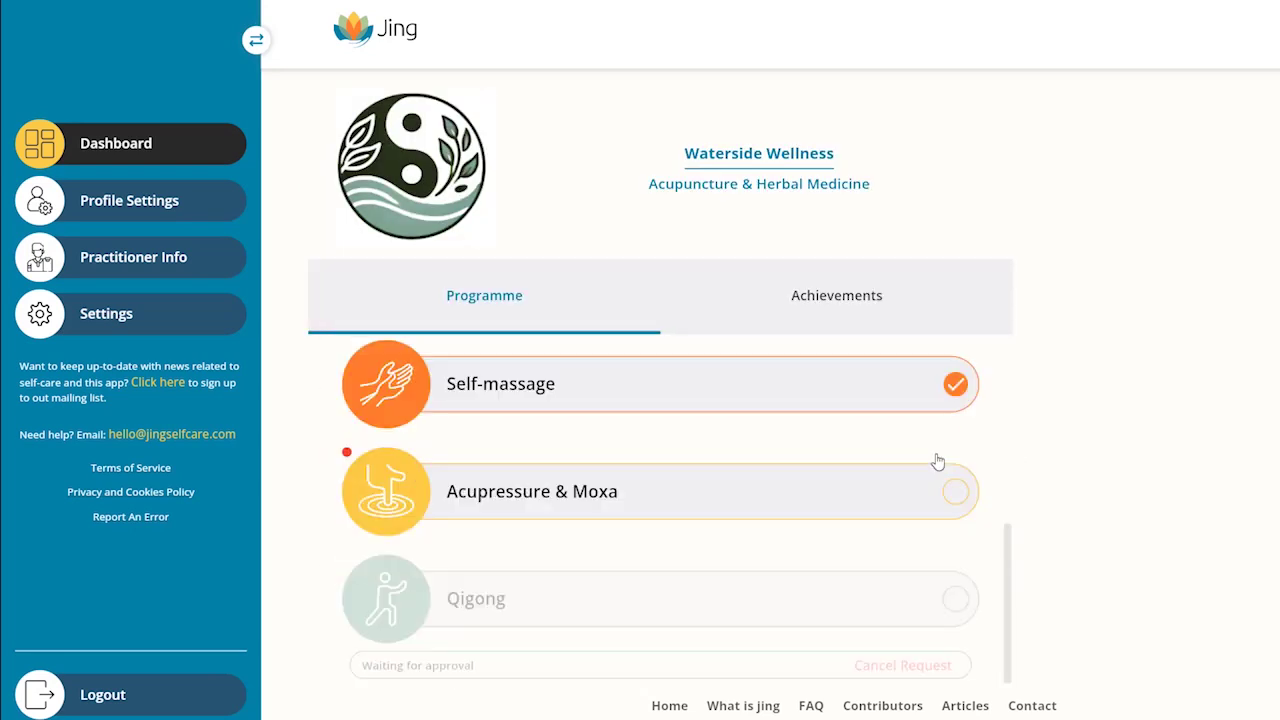